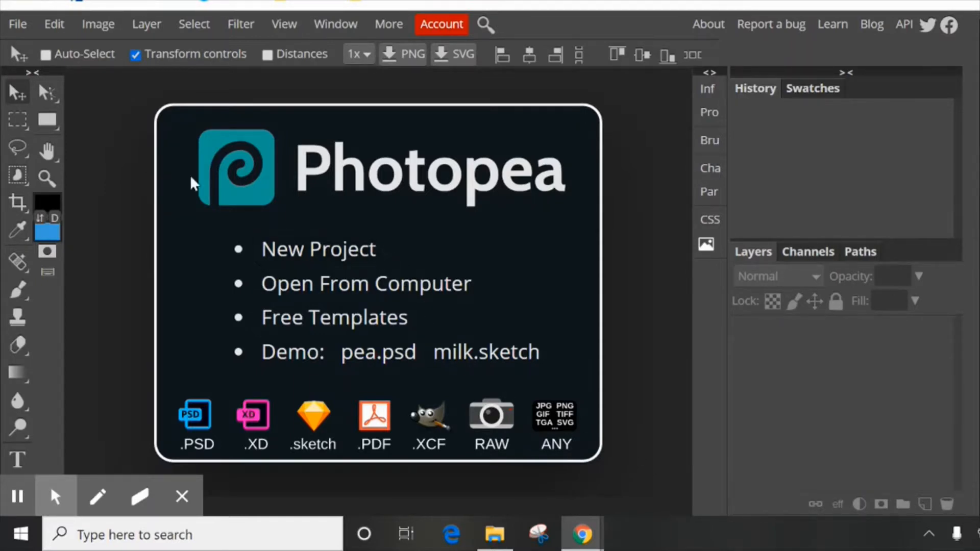
Create a new 1280 x 720 px project at 72 DPI with a transparent background
left_click(19, 24)
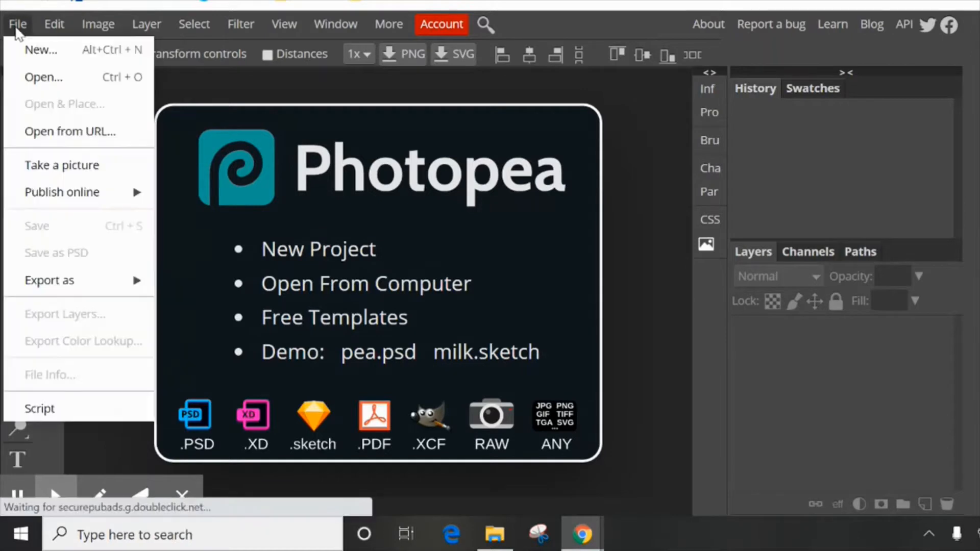
left_click(42, 55)
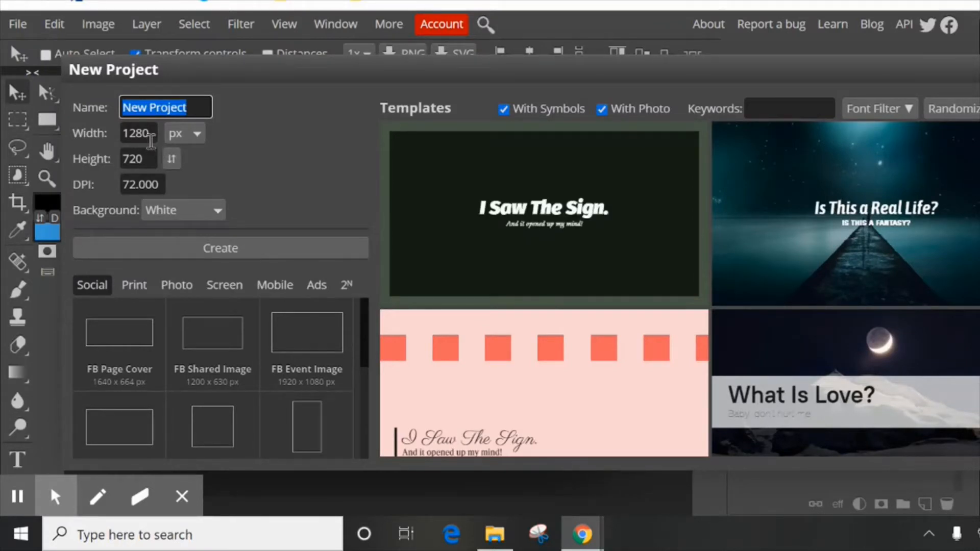
left_click_drag(150, 134, 116, 137)
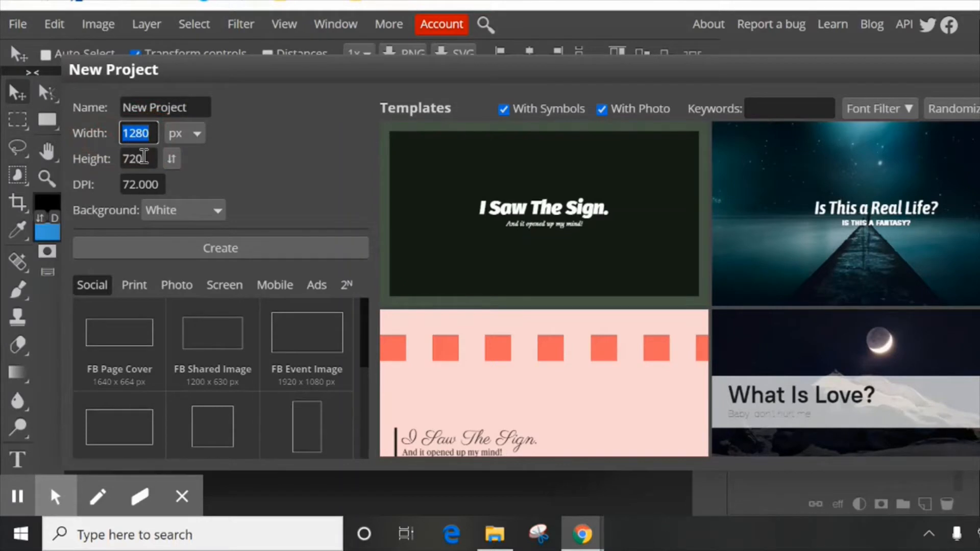
left_click(86, 164)
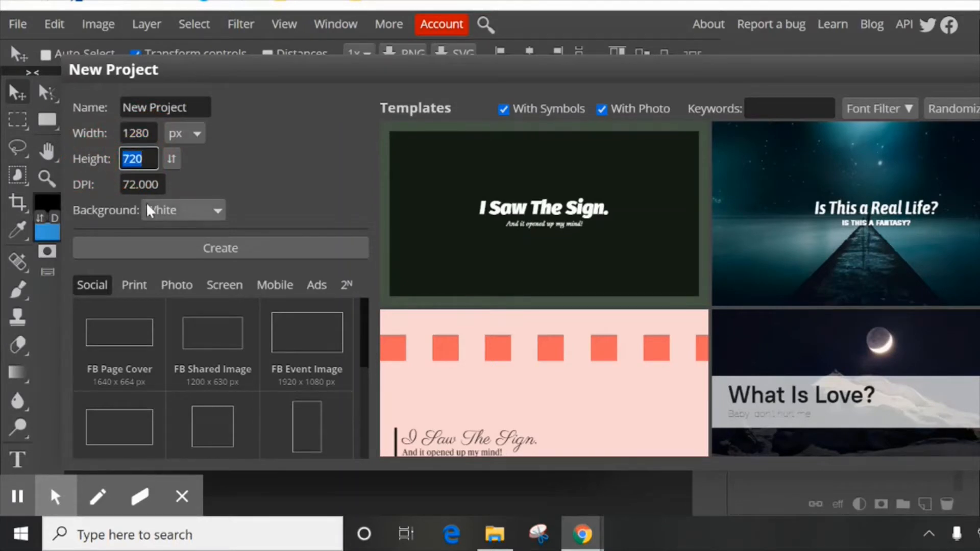
left_click_drag(162, 185, 71, 204)
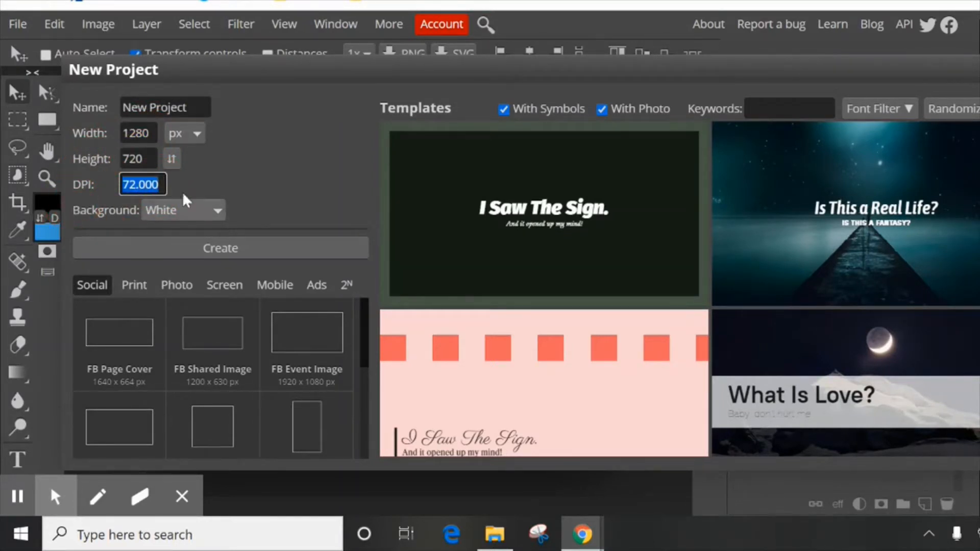
left_click(285, 185)
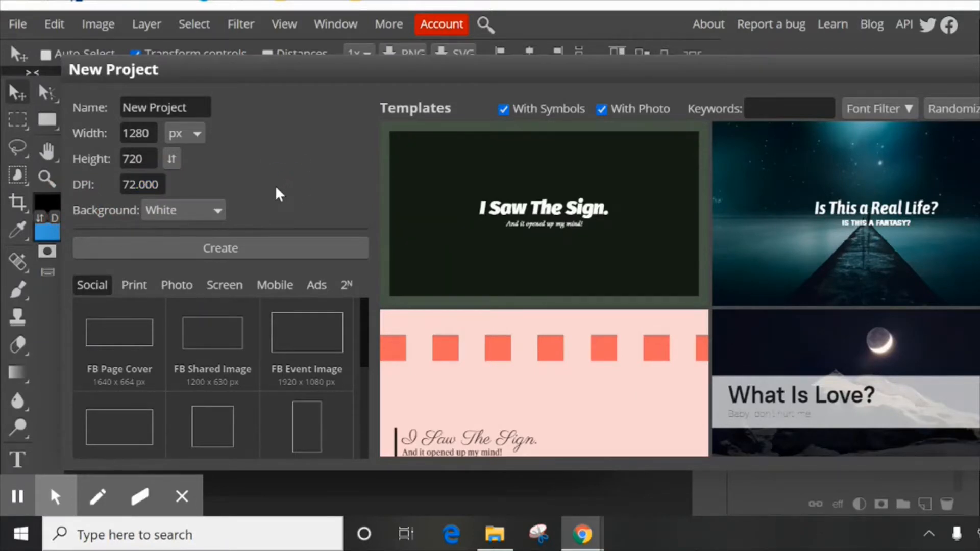
left_click(213, 210)
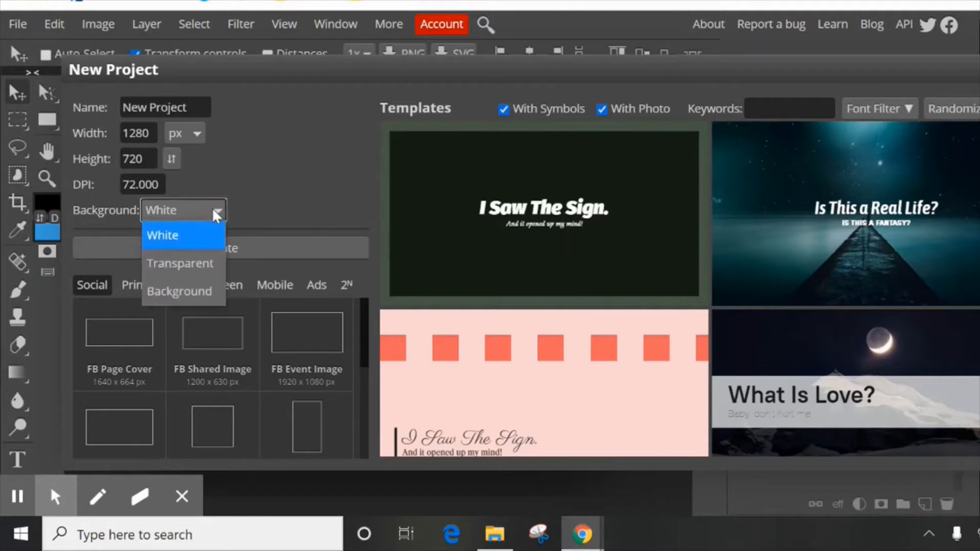
left_click(200, 263)
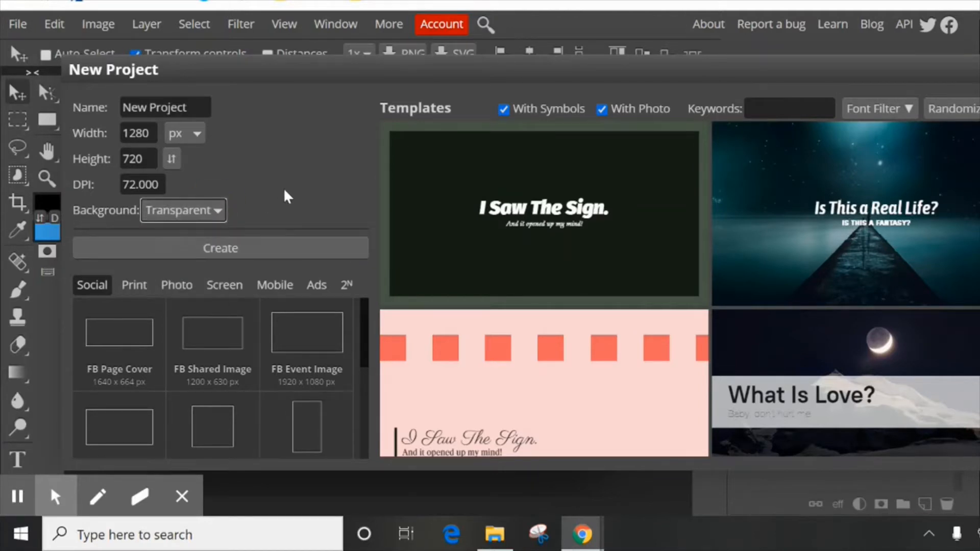
left_click(259, 249)
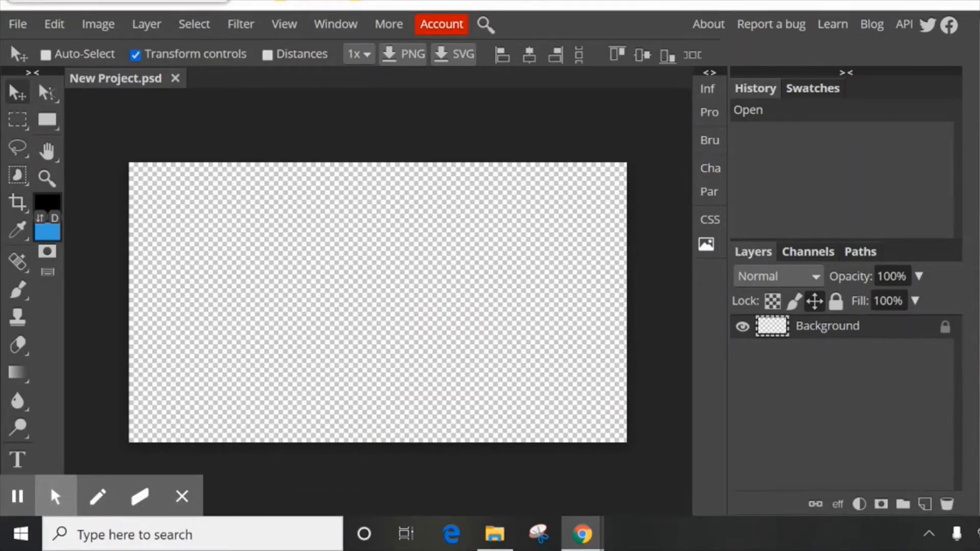
Switch to Google Images and search for "1280x720 backgrounds"
left_click(166, 4)
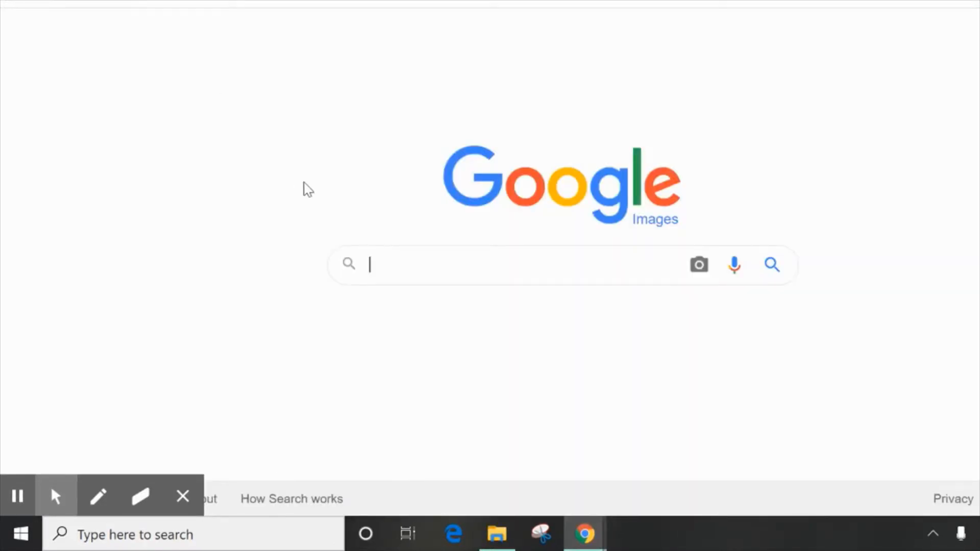
type("1280")
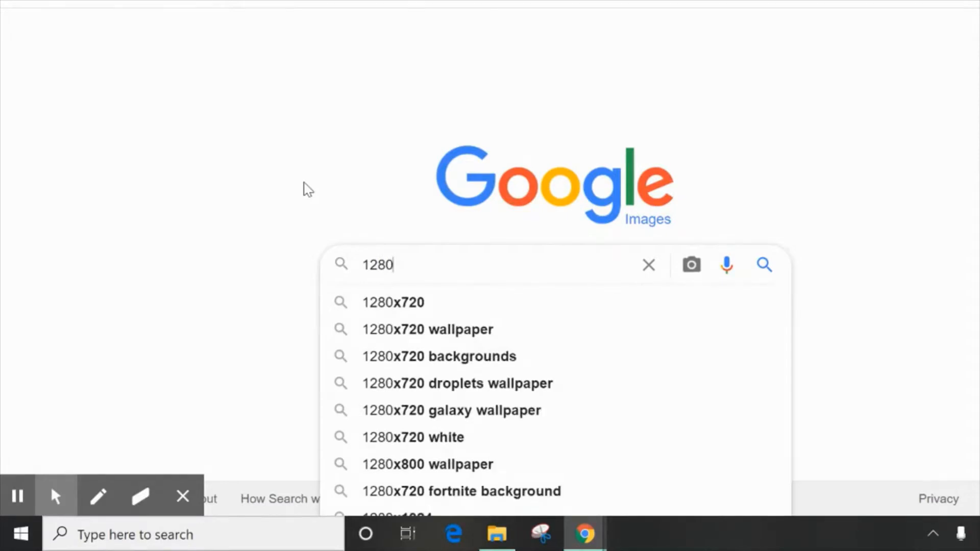
type("x70")
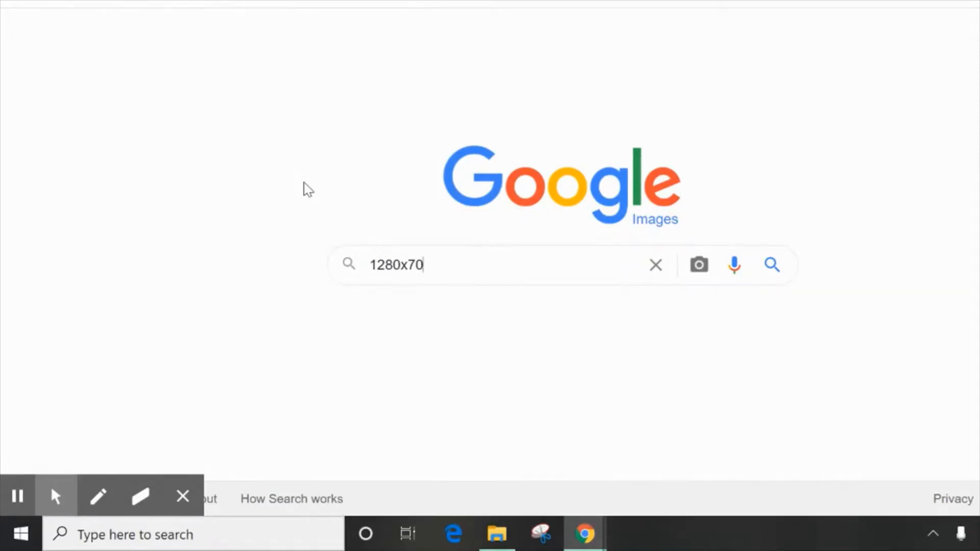
key("BackSpace")
type("20")
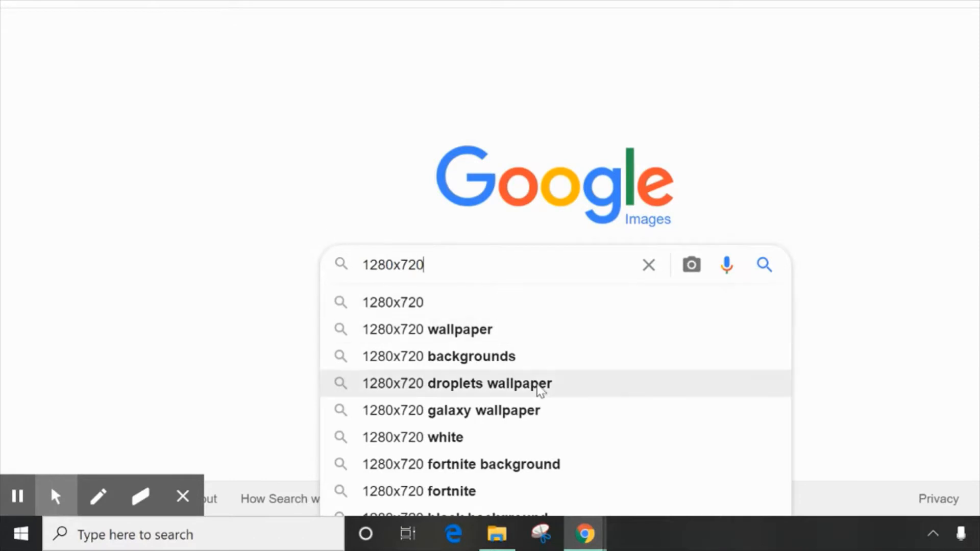
left_click(541, 362)
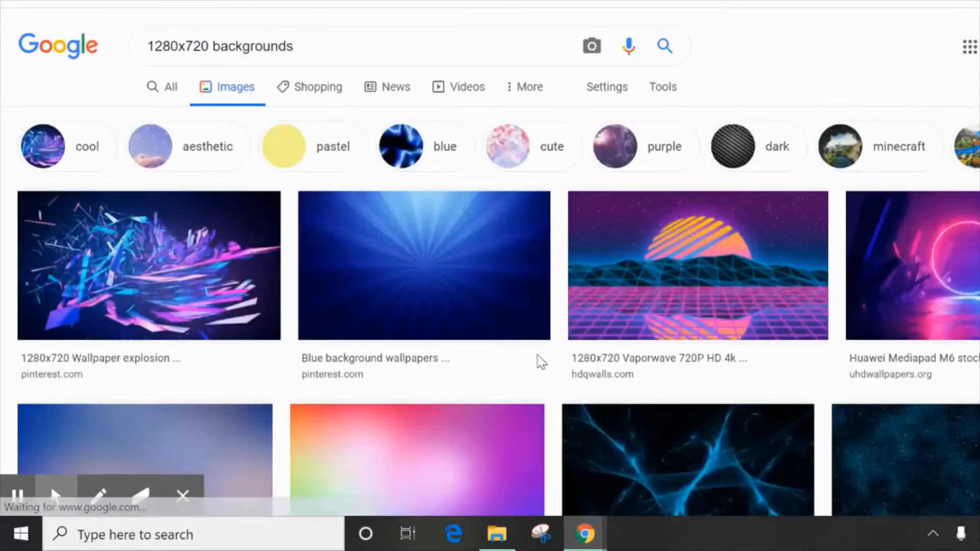
Browse the background results and check the pixel dimensions of the explosion wallpaper in its preview
scroll(498, 313, "down", 12)
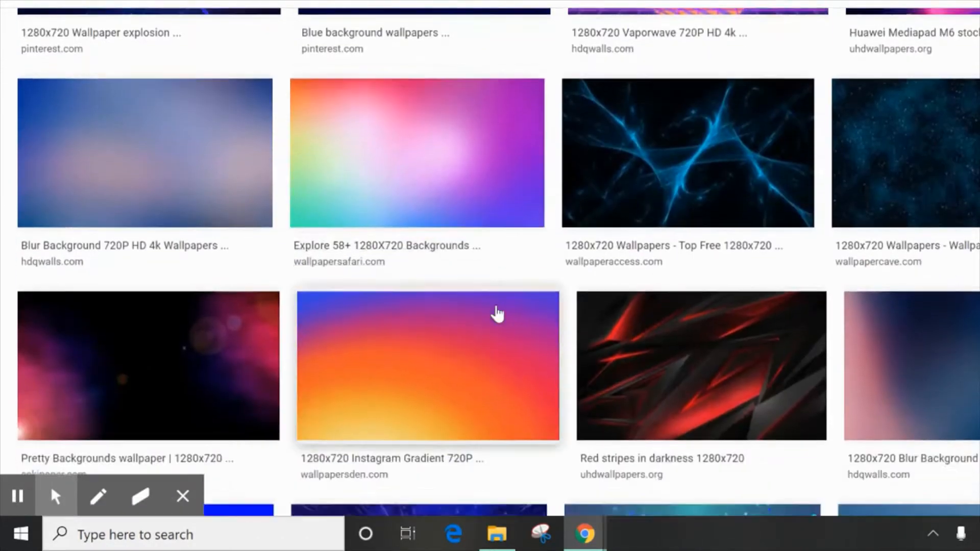
scroll(497, 313, "up", 10)
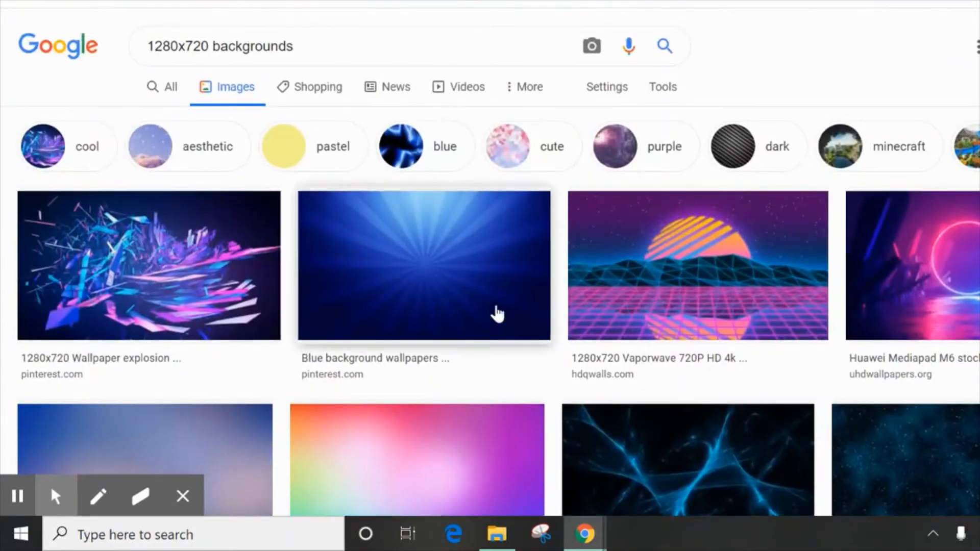
left_click(225, 271)
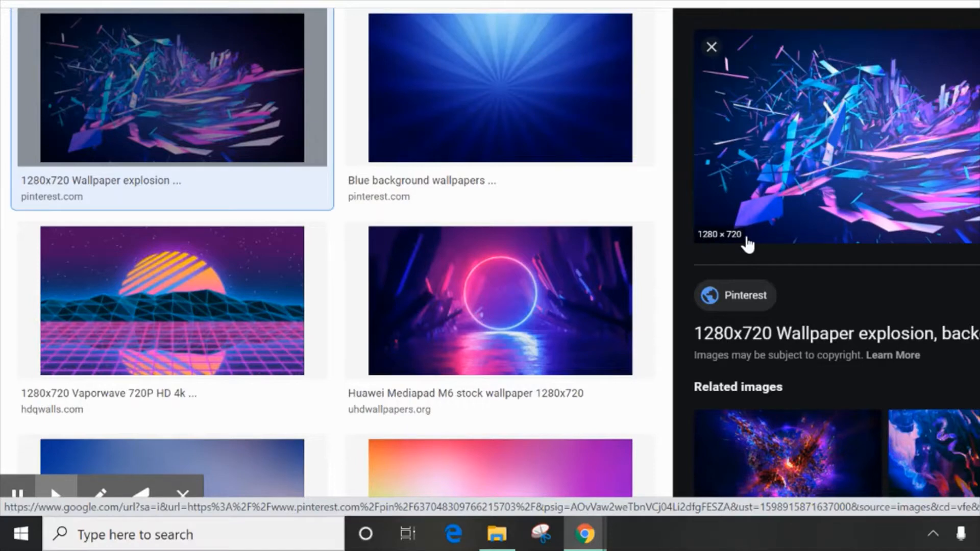
left_click(711, 46)
scroll(516, 280, "up", 3)
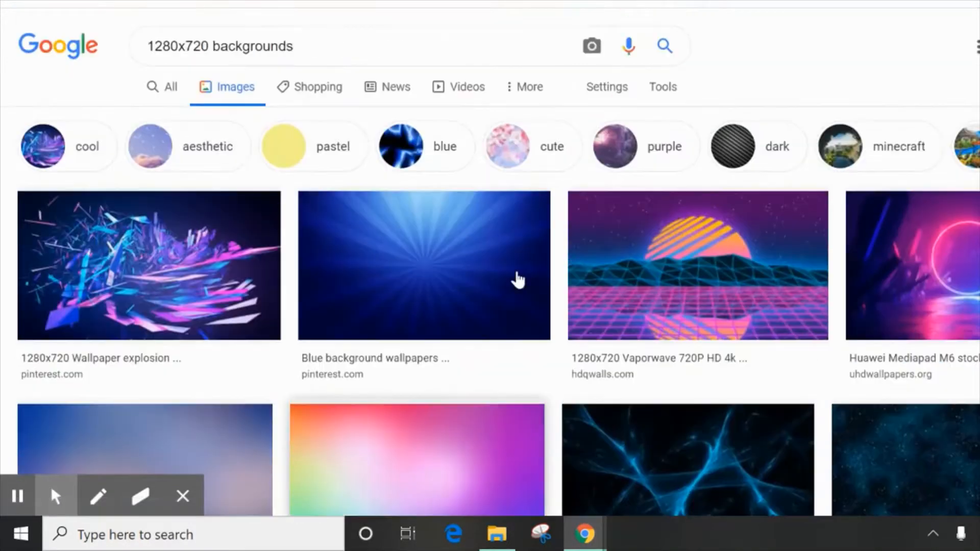
Refine the image search to "1280x720 backgrounds water" and preview the Water Splash wallpaper with its pixel dimensions
left_click(375, 41)
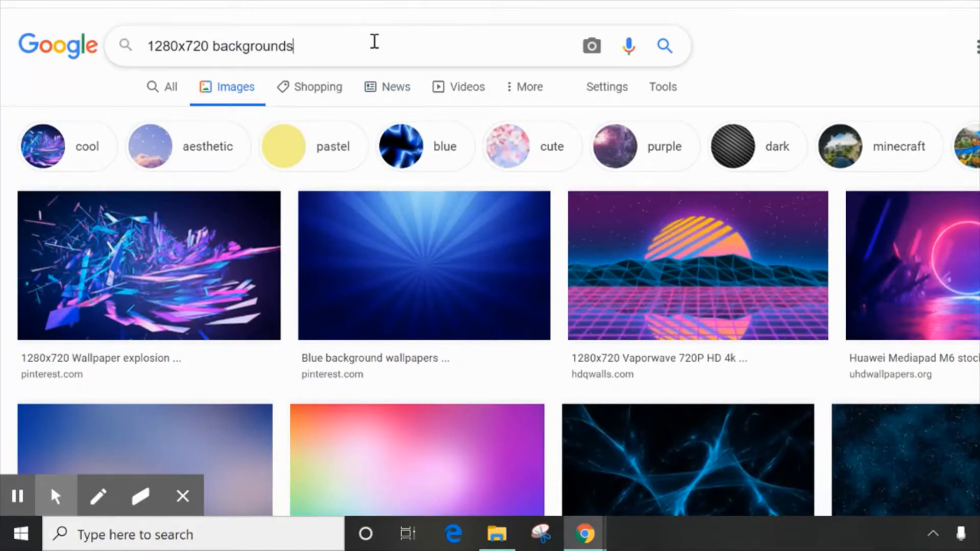
type("water")
key("Return")
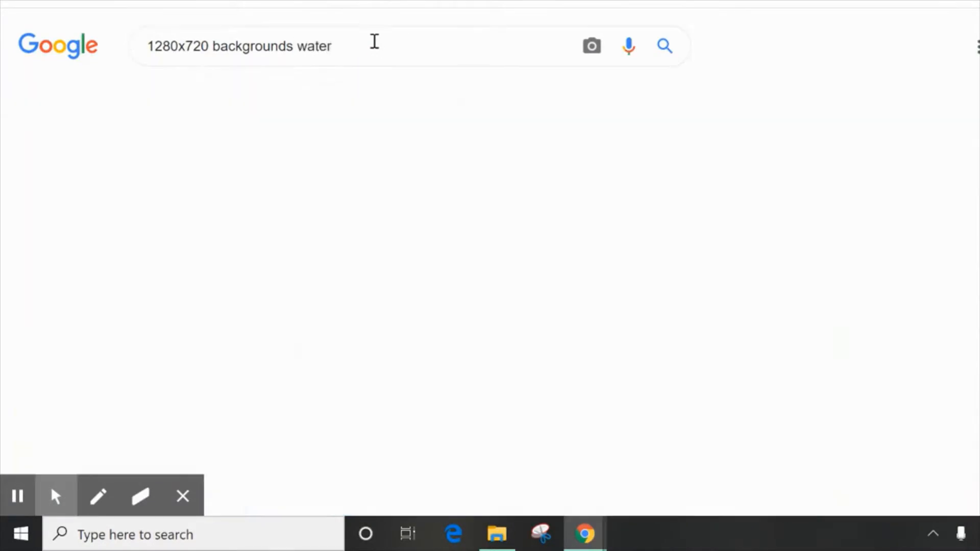
scroll(415, 286, "down", 3)
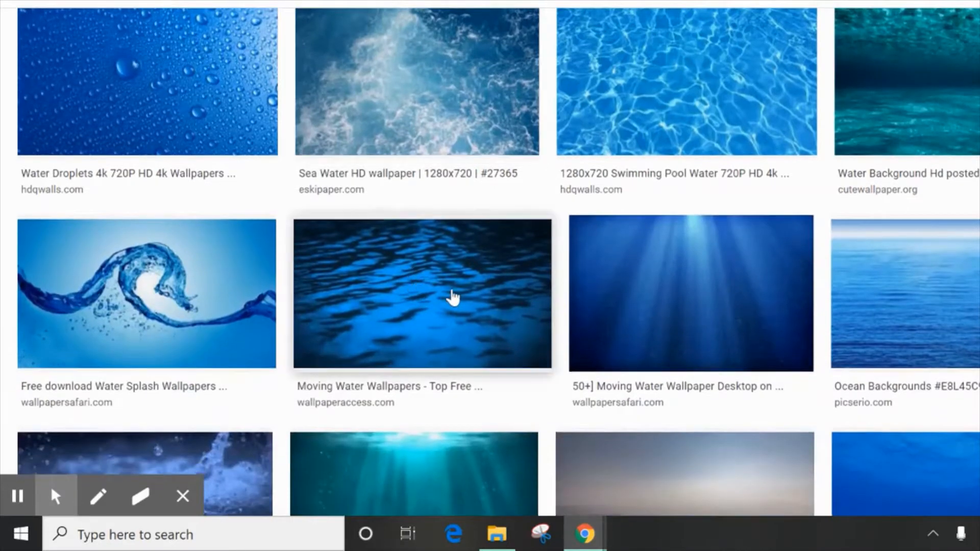
scroll(452, 297, "down", 2)
left_click(233, 228)
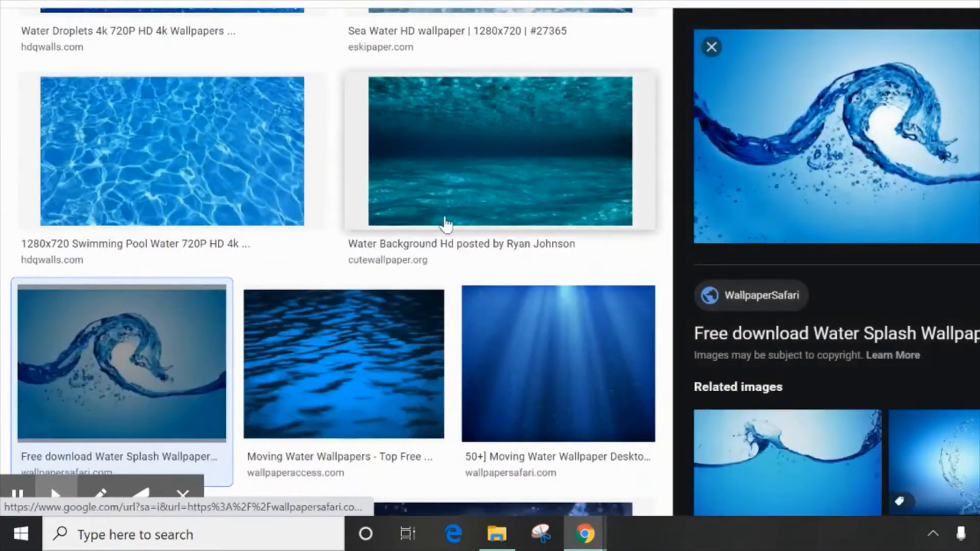
mouse_move(714, 241)
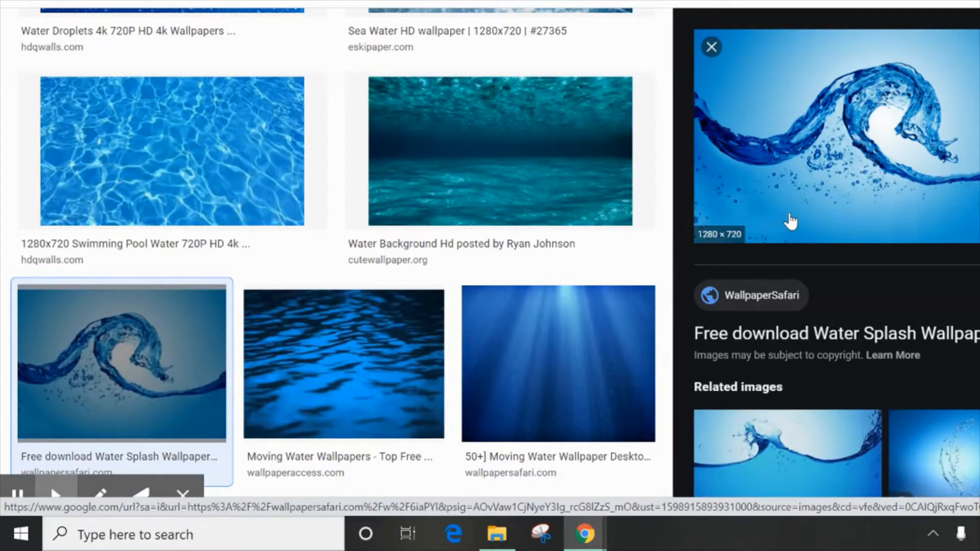
Save the Water Splash wallpaper to the Desktop as the JPEG image 6iaPYl
right_click(922, 171)
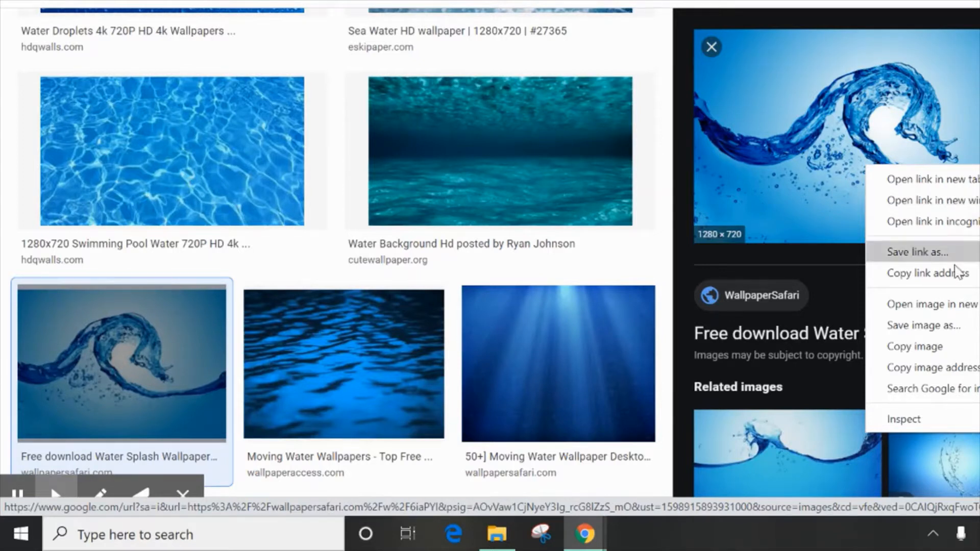
left_click(949, 327)
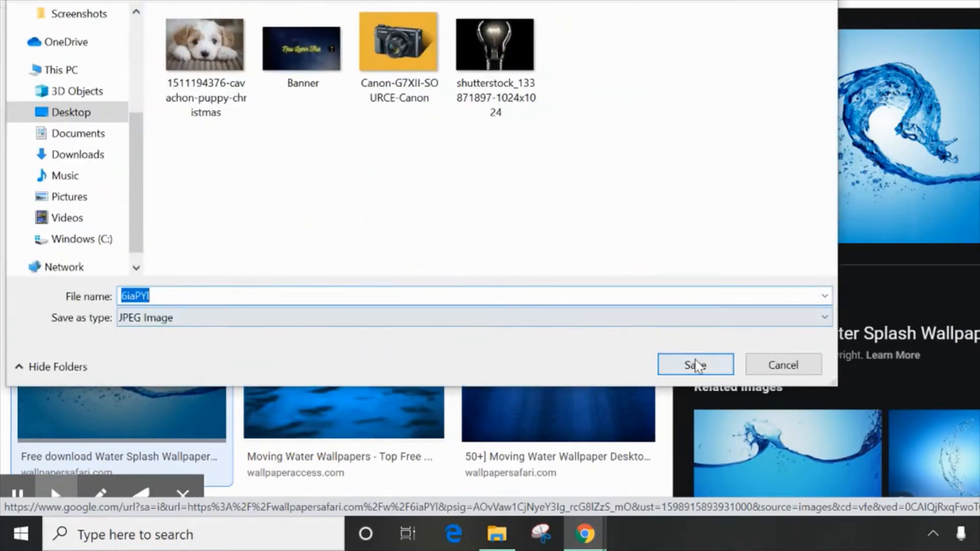
left_click(692, 363)
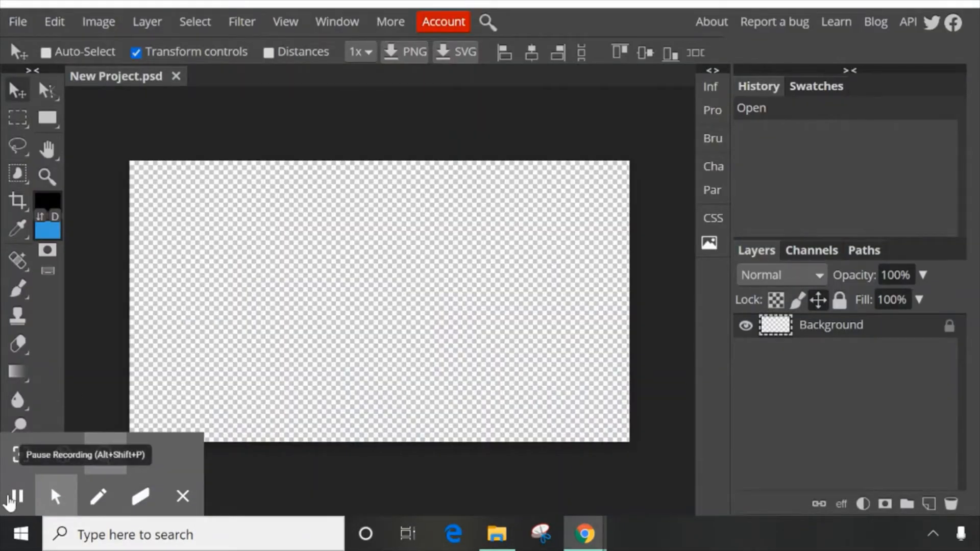
left_click(17, 496)
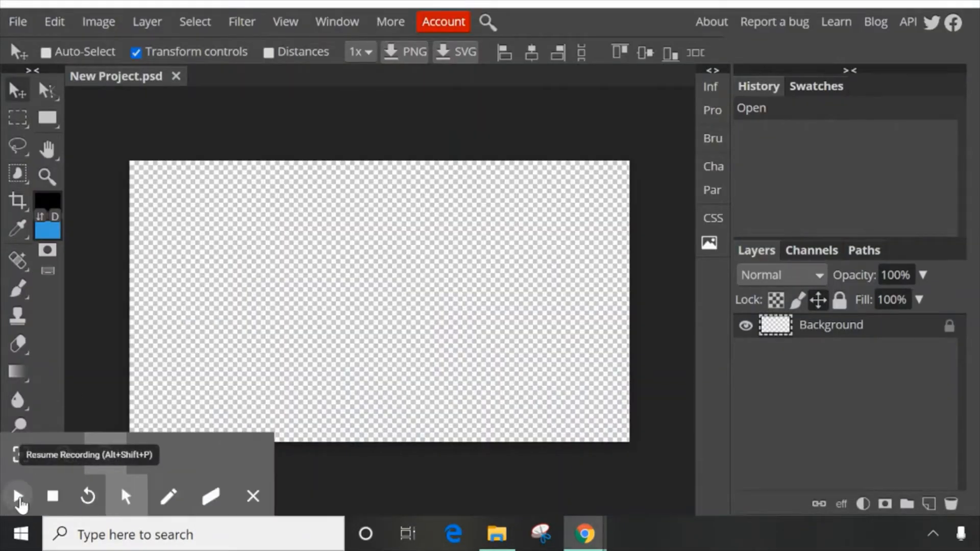
left_click(19, 497)
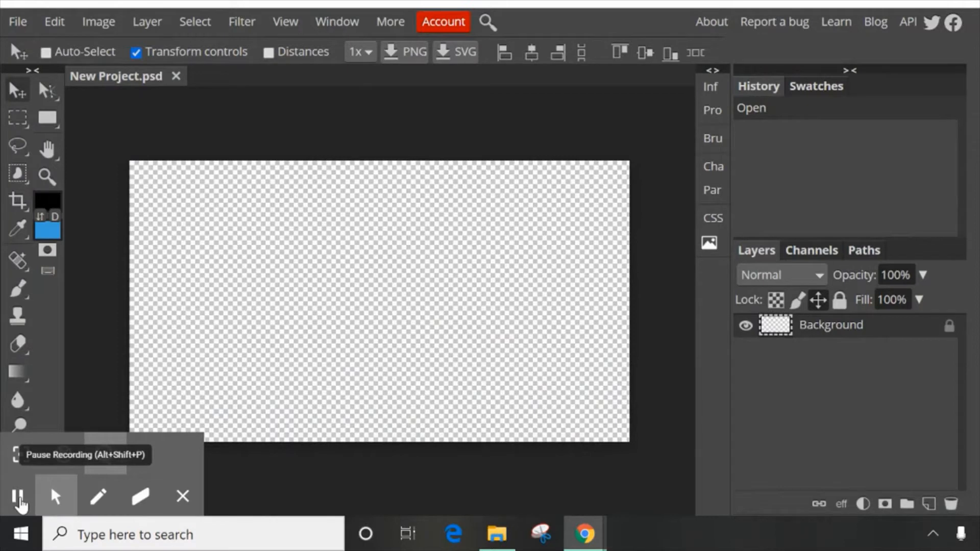
Place the 6iaPYl image from the Desktop into the new project as its own layer
left_click(19, 18)
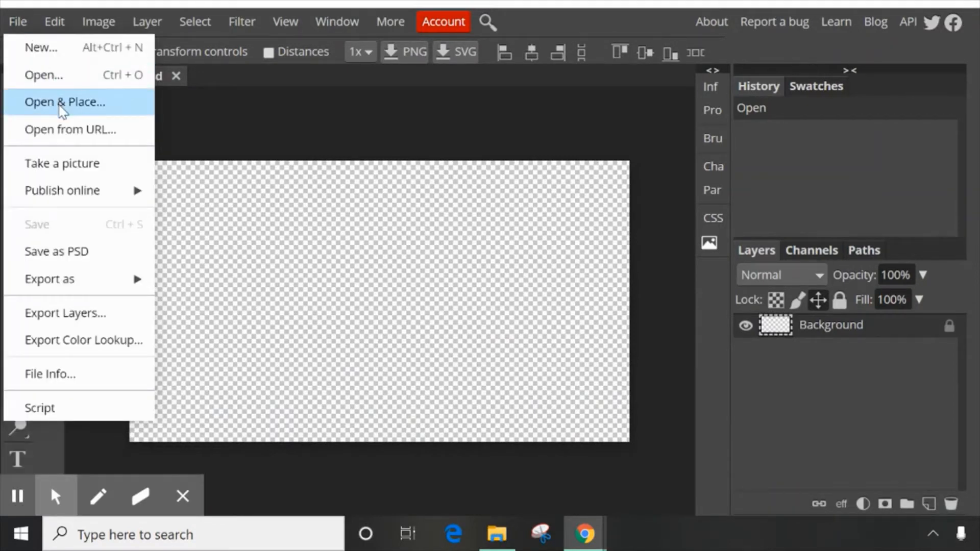
left_click(61, 104)
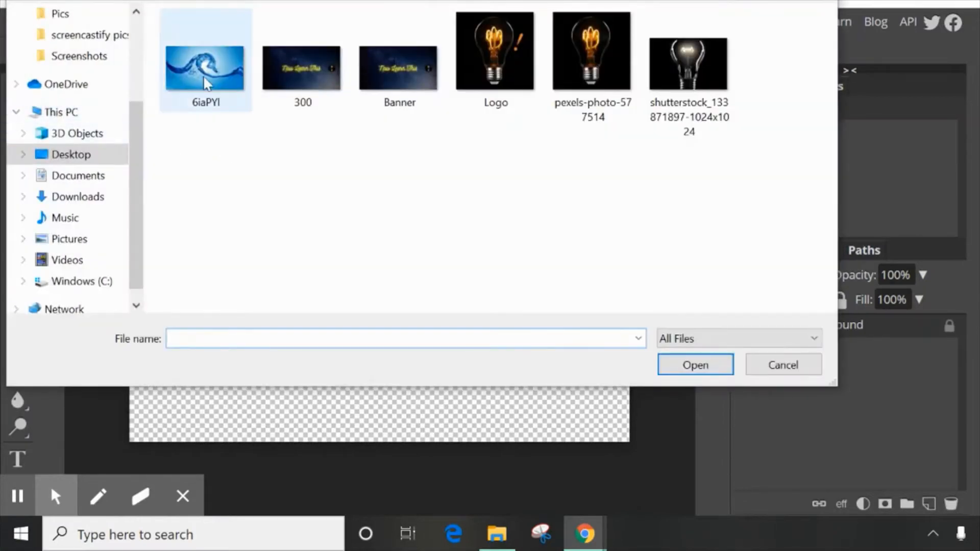
left_click(202, 69)
left_click(696, 366)
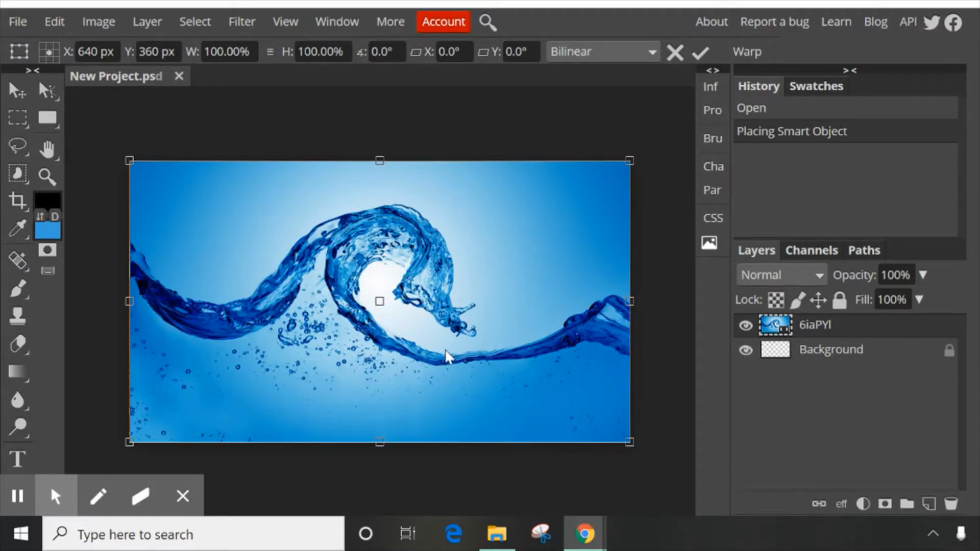
Apply a Gaussian Blur with a radius of 4.9 px to the 6iaPYl layer, comparing it with and without the preview
left_click(243, 22)
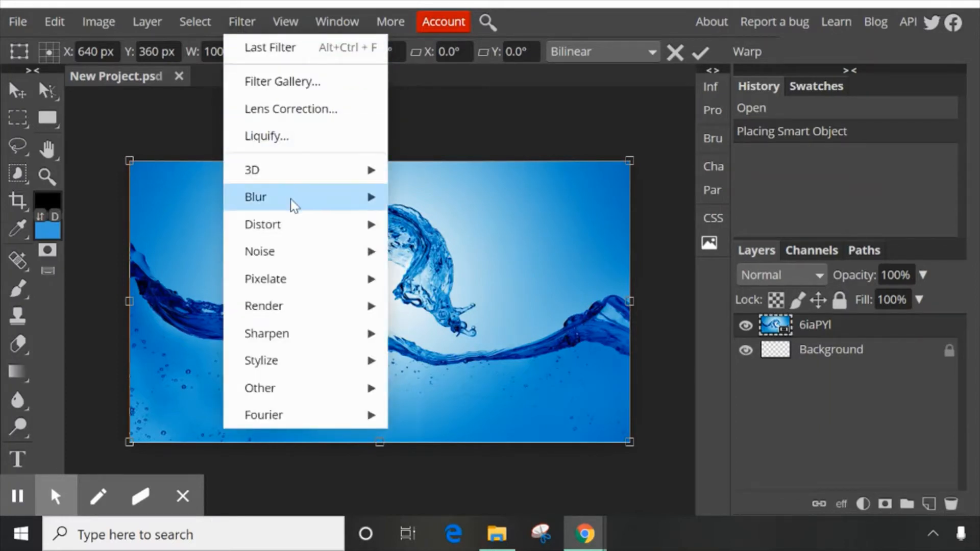
mouse_move(291, 203)
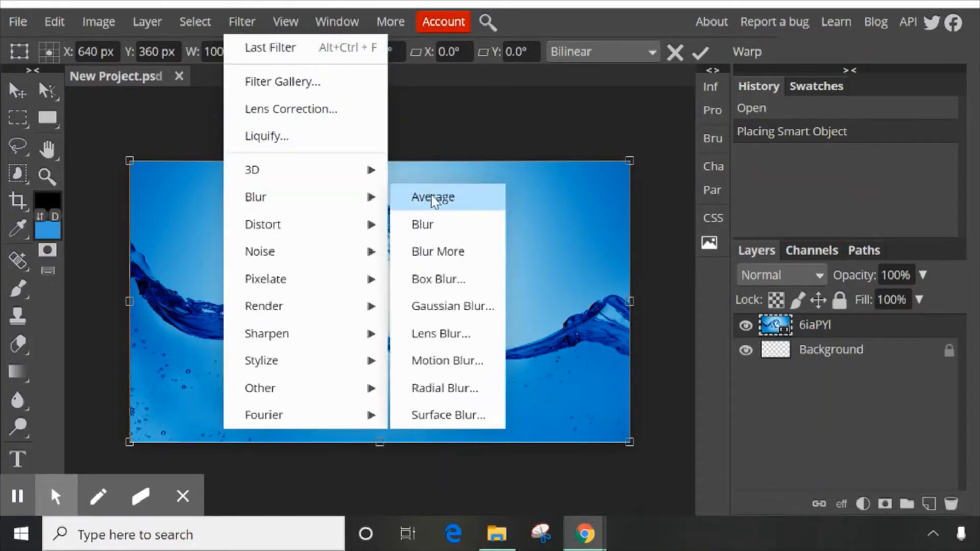
left_click(453, 309)
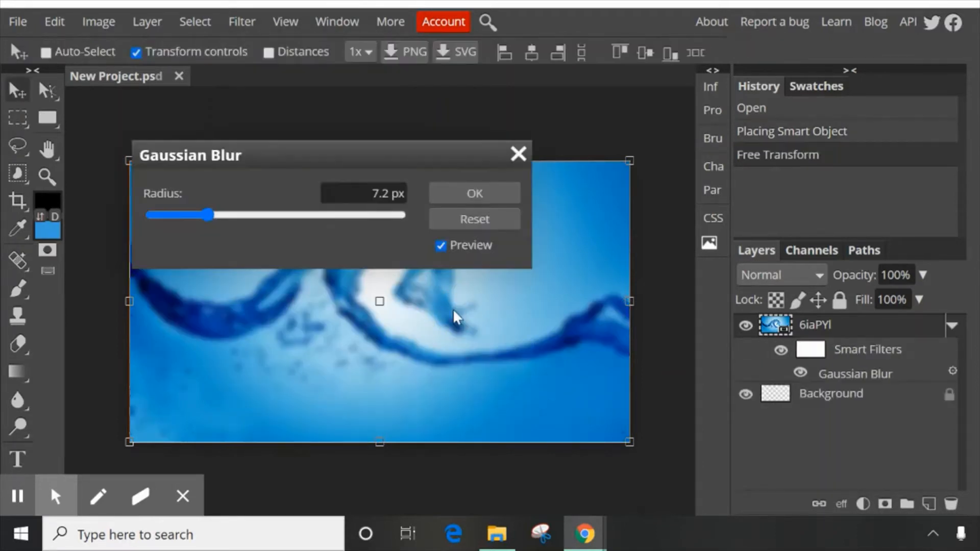
left_click_drag(408, 151, 821, 48)
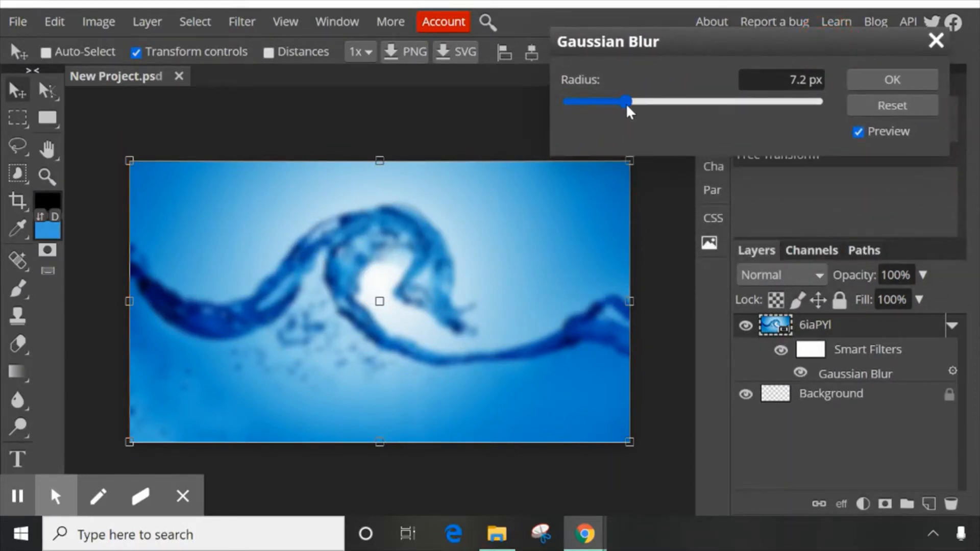
mouse_move(626, 102)
left_mouse_down()
mouse_move(831, 111)
mouse_move(523, 104)
mouse_move(626, 110)
left_mouse_up()
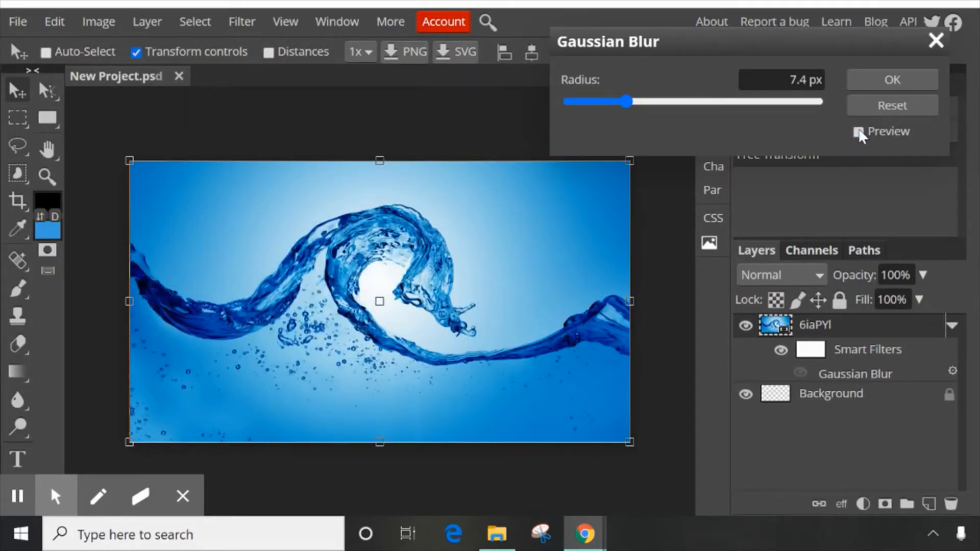
left_click(859, 132)
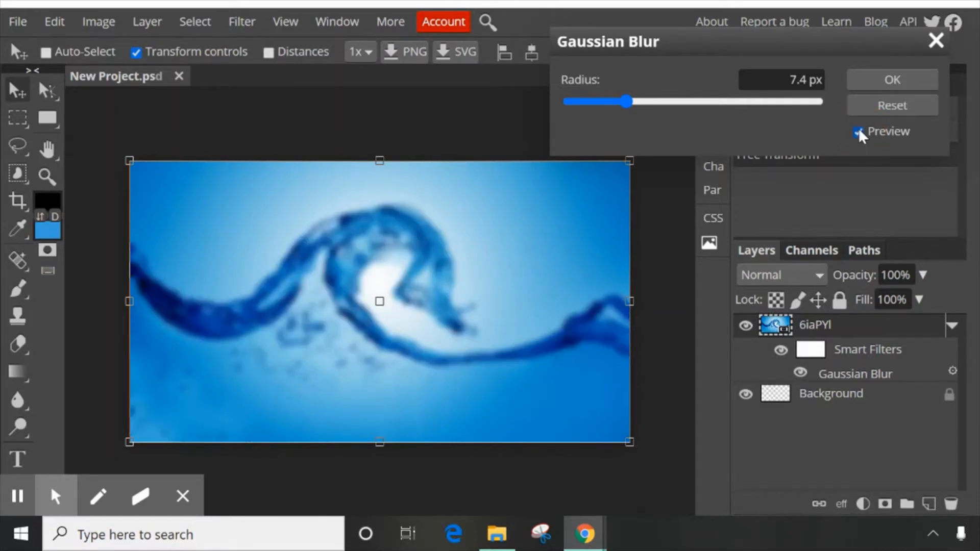
left_click(627, 100)
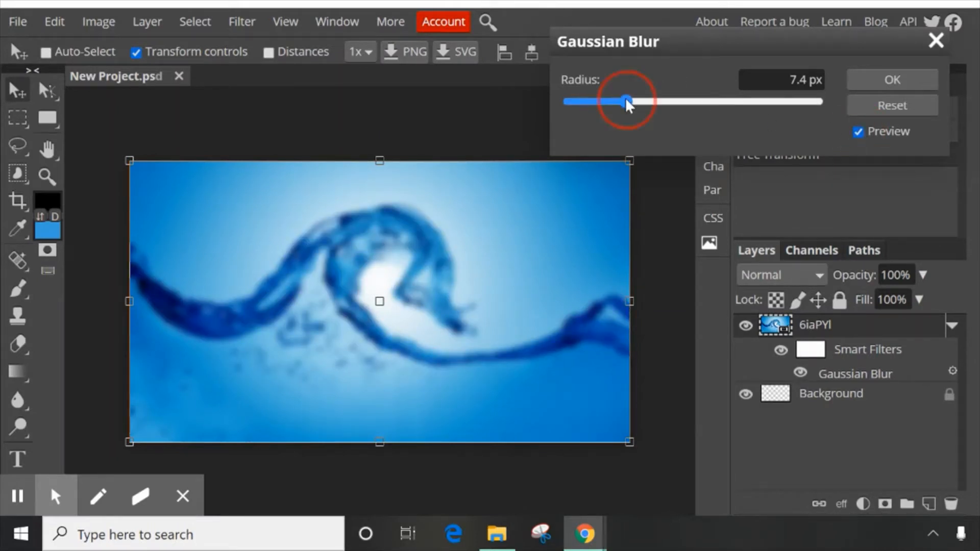
left_click_drag(626, 100, 617, 98)
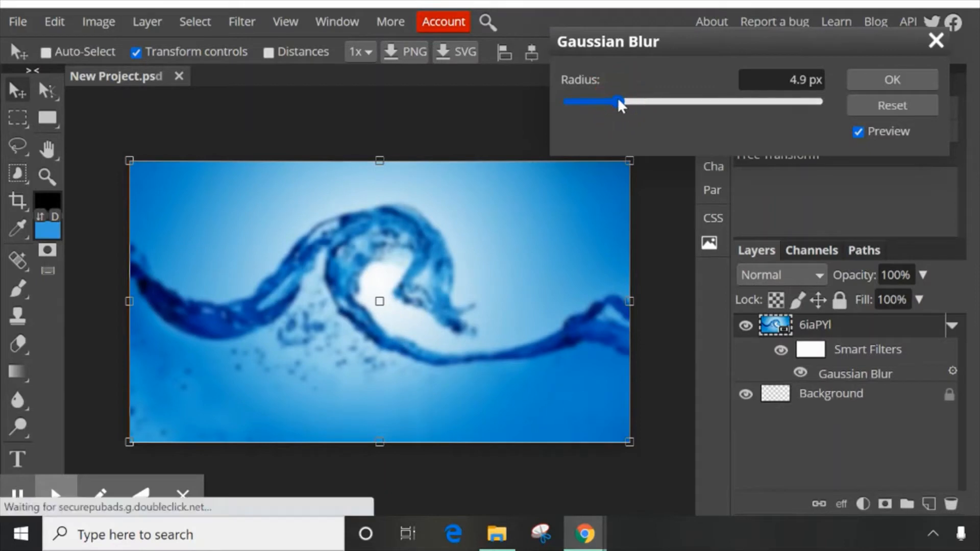
left_click(875, 81)
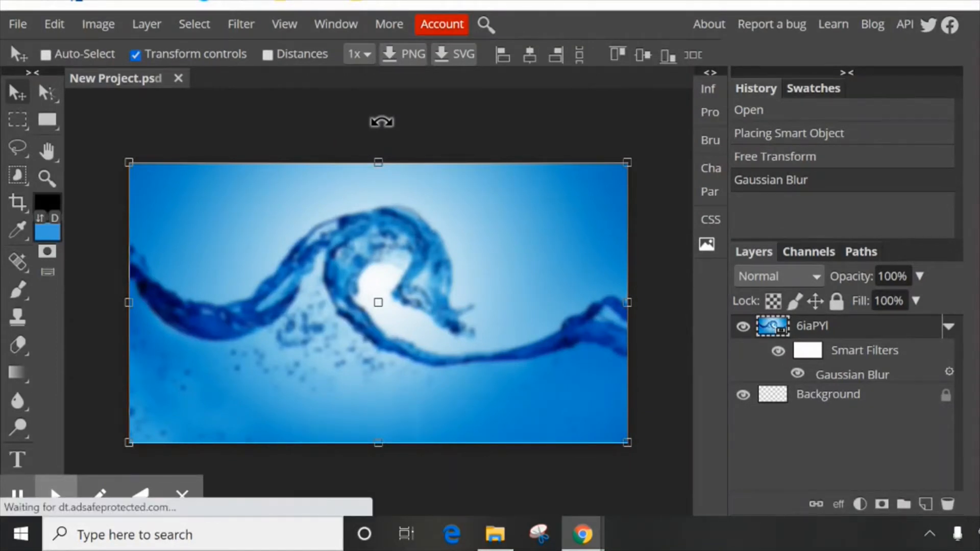
Switch to Google Images, search for "photopea logo" and browse the results
key("ctrl+Tab")
scroll(284, 235, "up", 5)
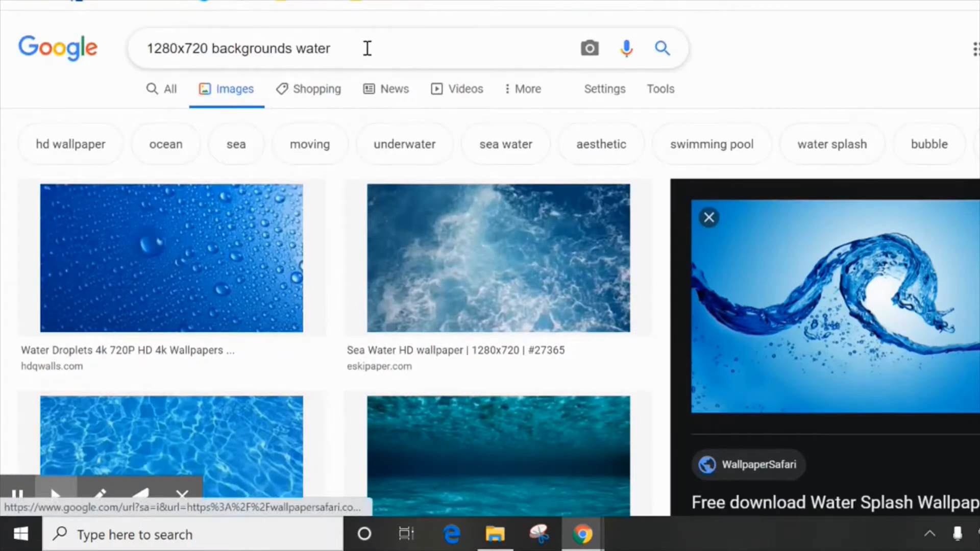
left_click_drag(367, 48, 89, 68)
type("p")
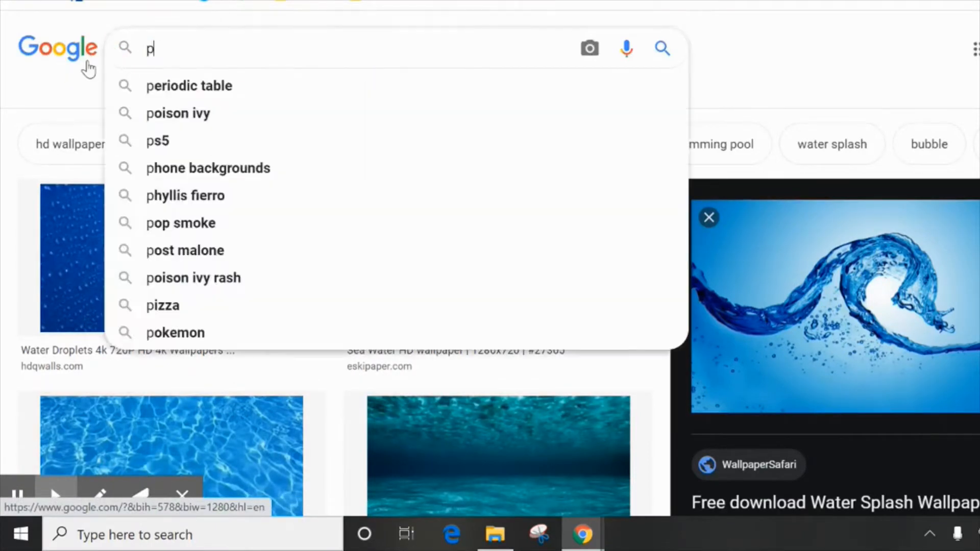
type("hotopea logo")
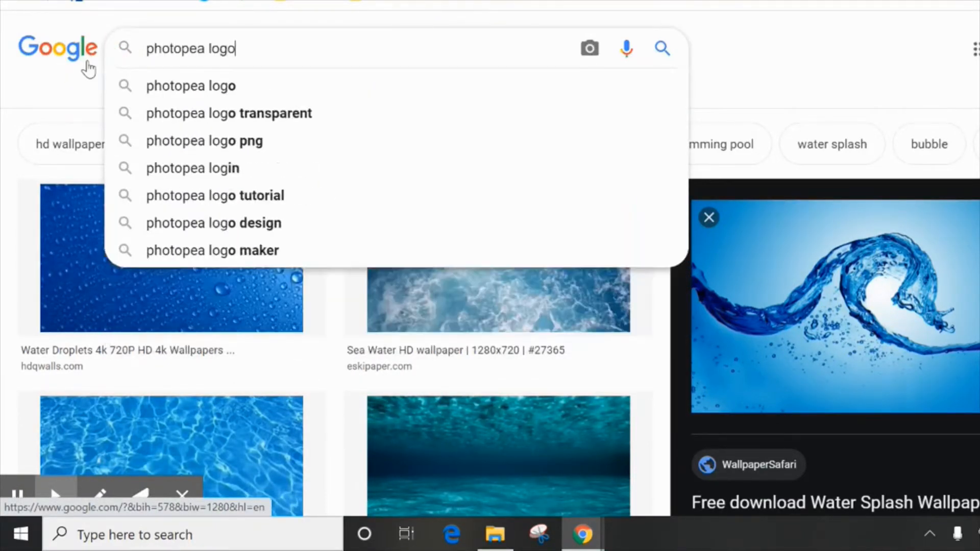
key("Return")
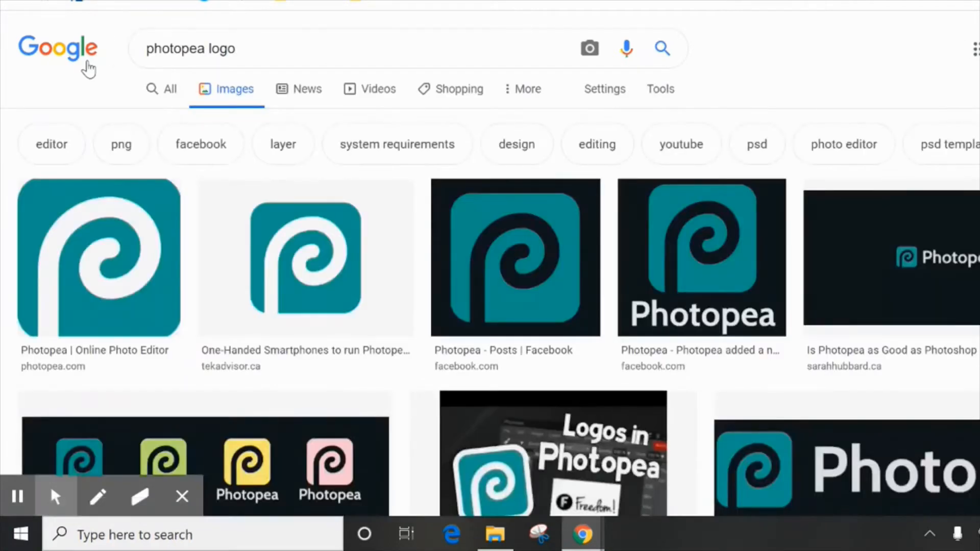
scroll(268, 260, "down", 9)
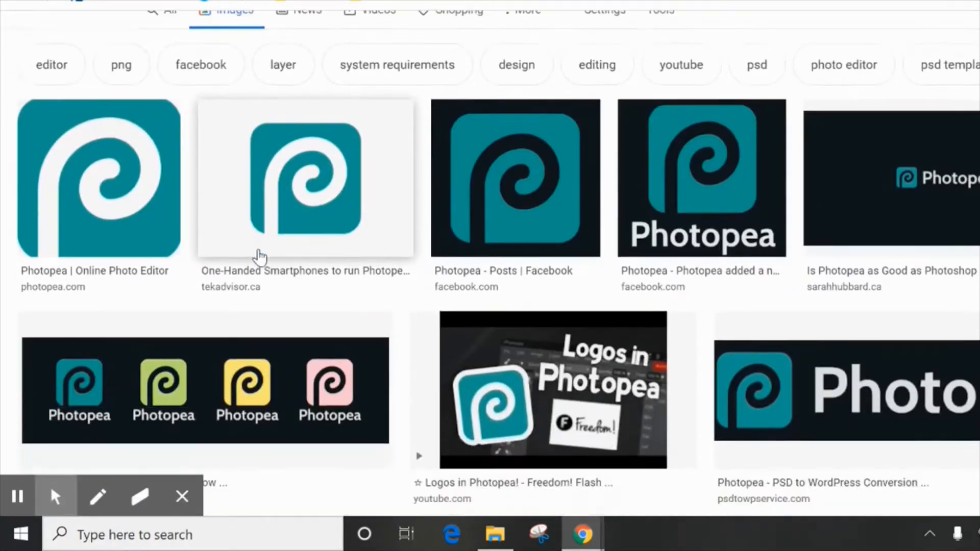
scroll(275, 285, "up", 9)
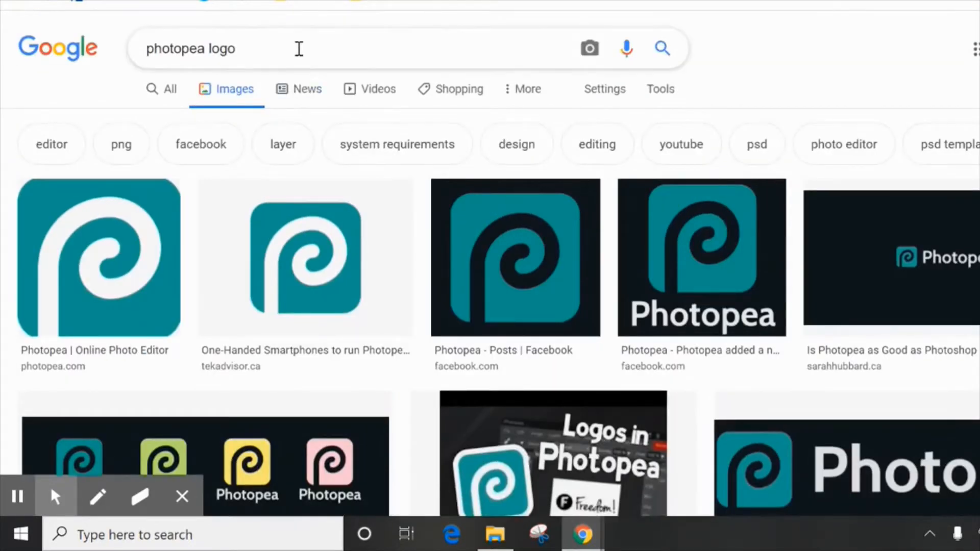
Refine the image search to "photopea logo transparent" and preview the logo from photopea.com
left_click(298, 48)
type("tr")
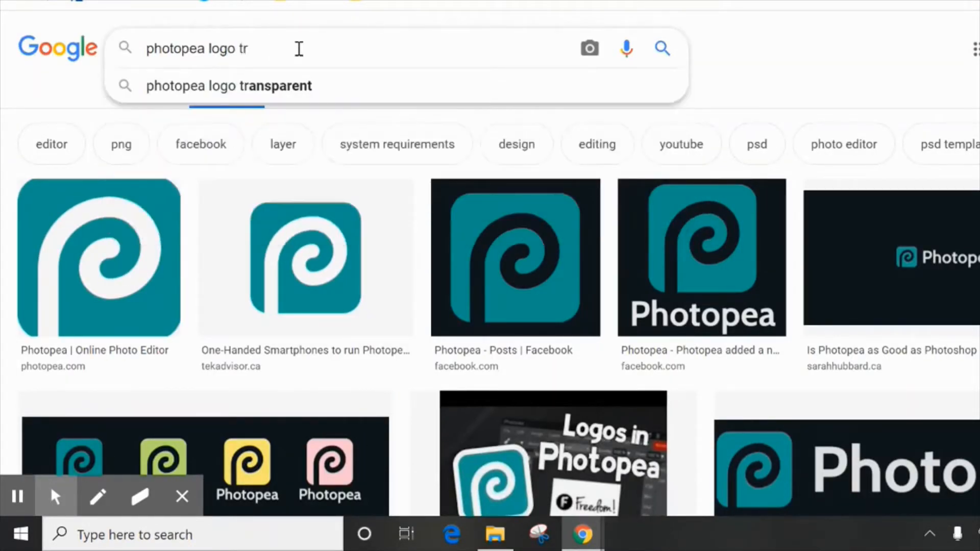
left_click(247, 97)
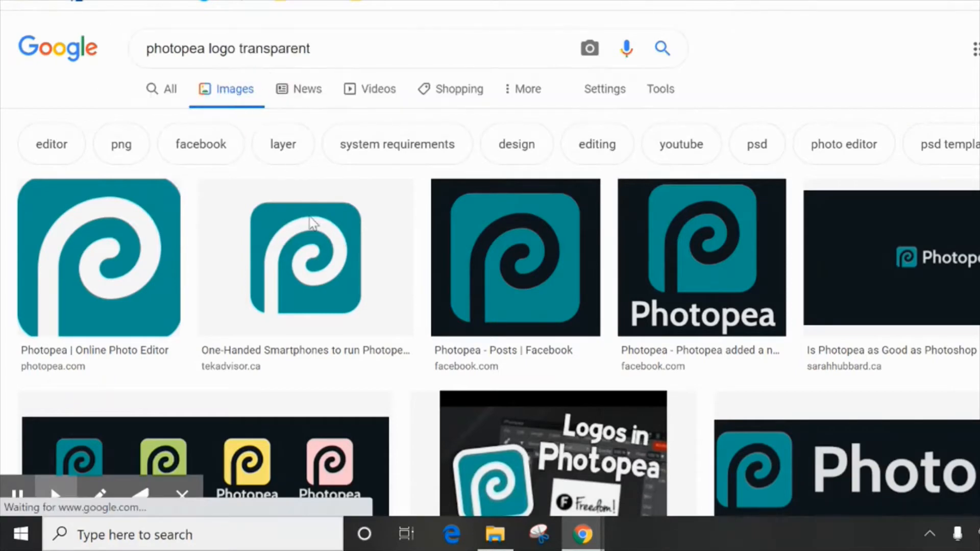
left_click(176, 280)
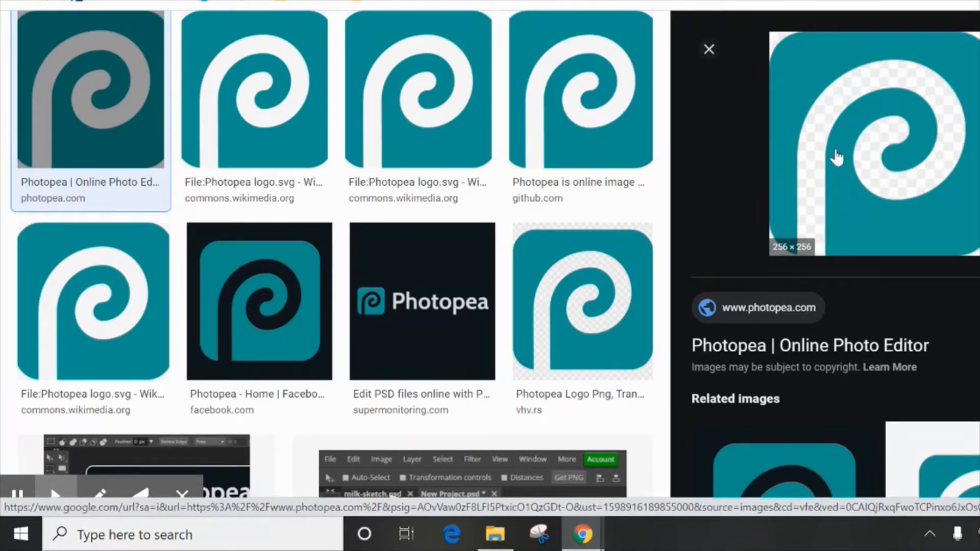
Save the previewed Photopea logo to the Desktop as thumb256 and dismiss the download bar
right_click(868, 183)
left_click(934, 341)
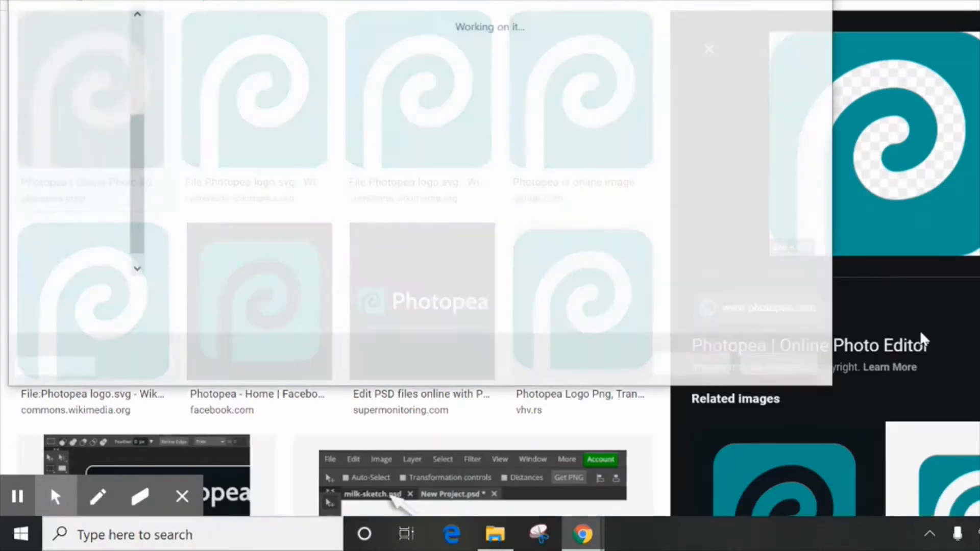
left_click(707, 369)
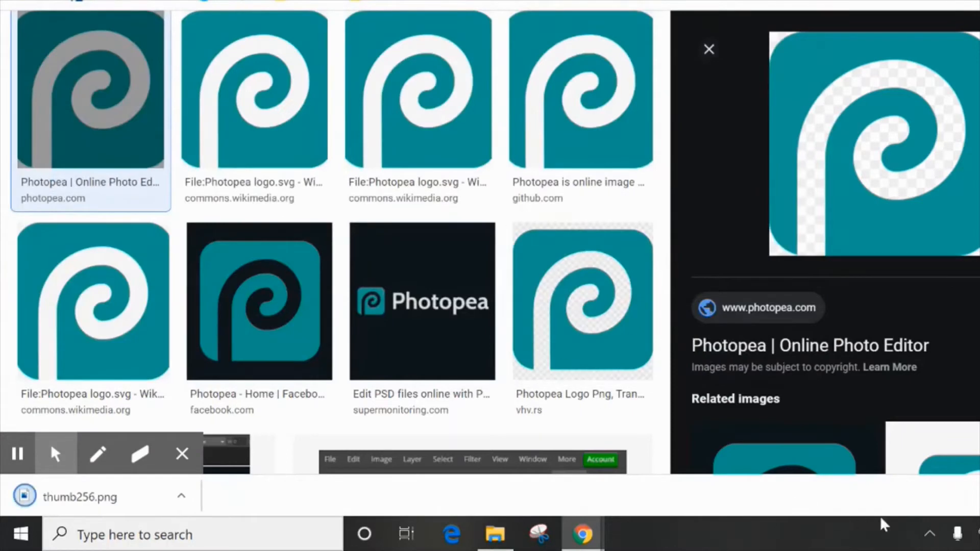
left_click(979, 496)
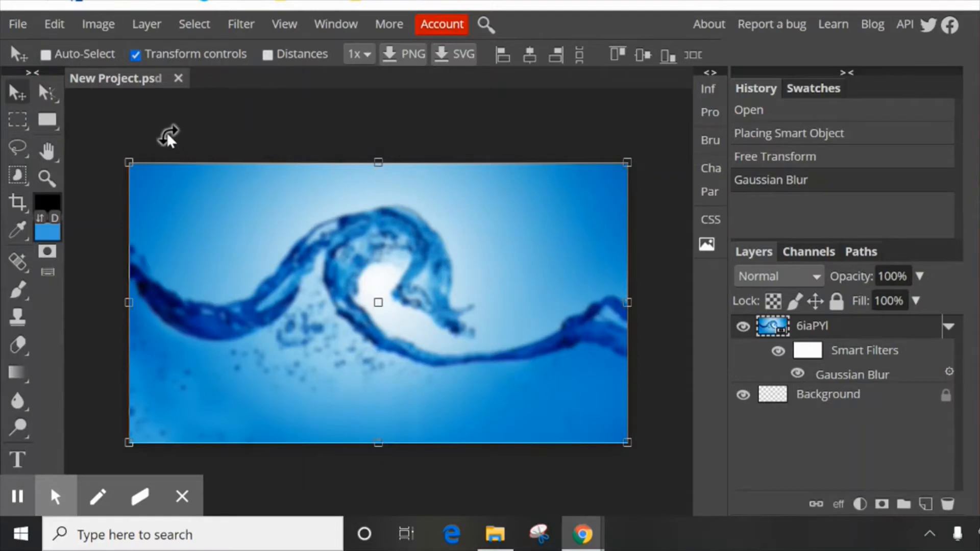
Place the thumb256 image from the Desktop into the Photopea project and move it to the canvas's upper-right corner, about X 1137, Y 128 px
left_click(16, 25)
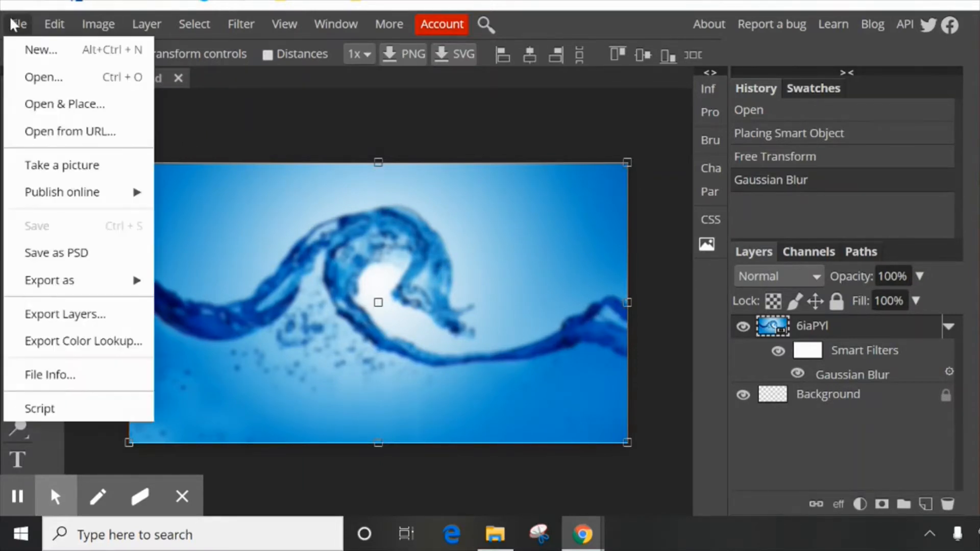
left_click(56, 105)
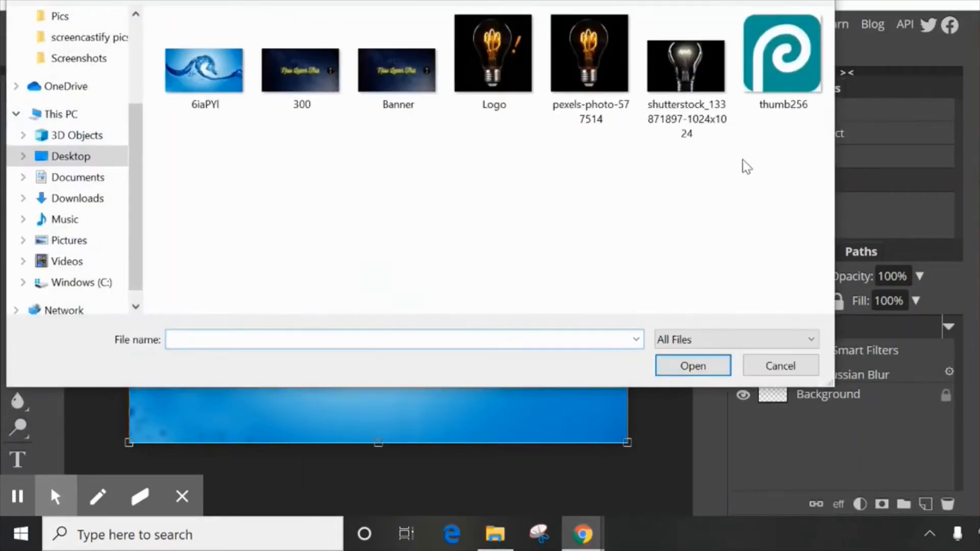
left_click(780, 66)
left_click(692, 366)
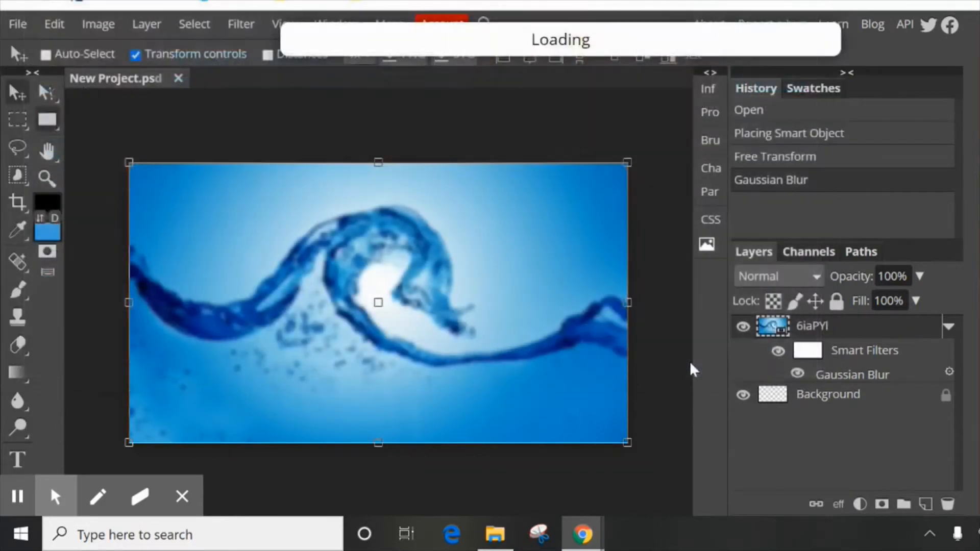
left_click_drag(203, 234, 591, 244)
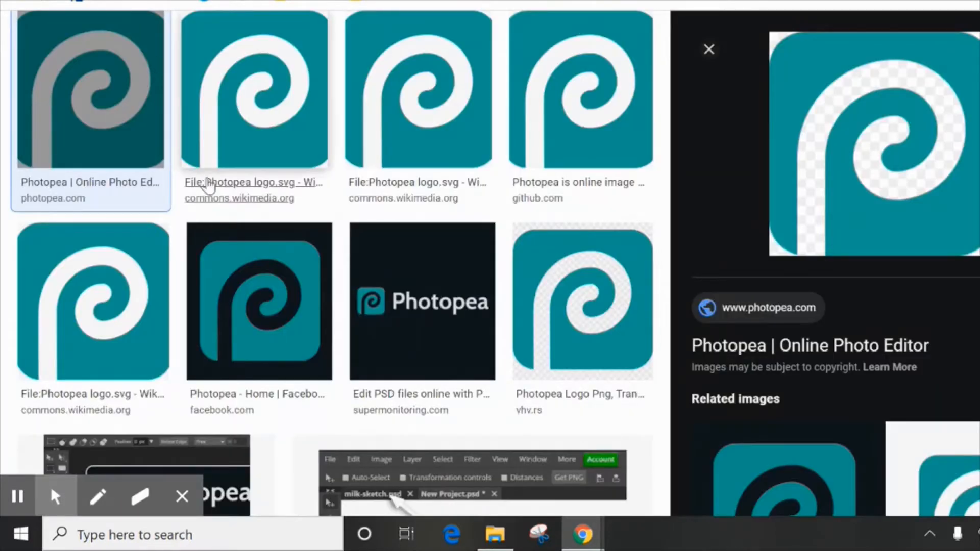
Search Google Images for "photoshop logo transparent" and preview the Adobe Photoshop CS3 logo from freebiesupply.com
scroll(197, 181, "up", 3)
double_click(190, 49)
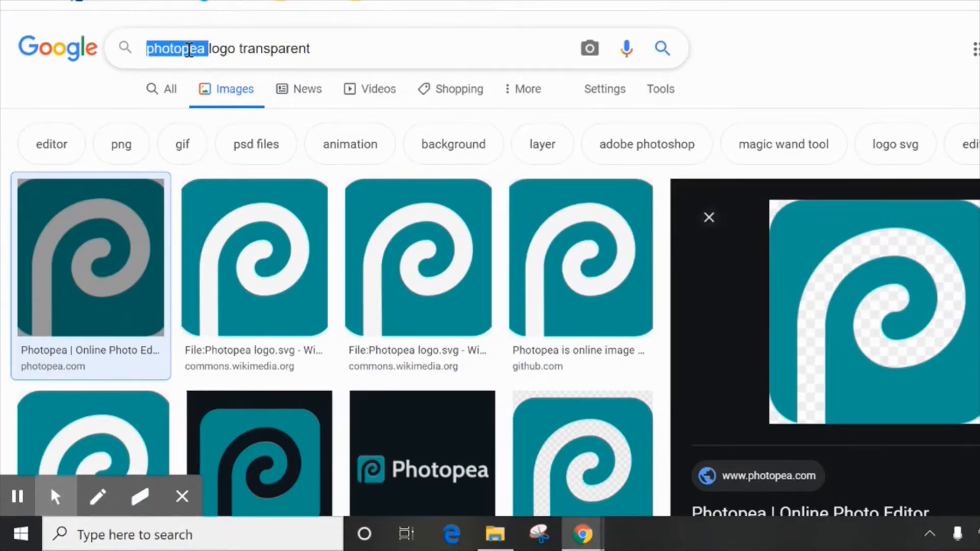
type("photo")
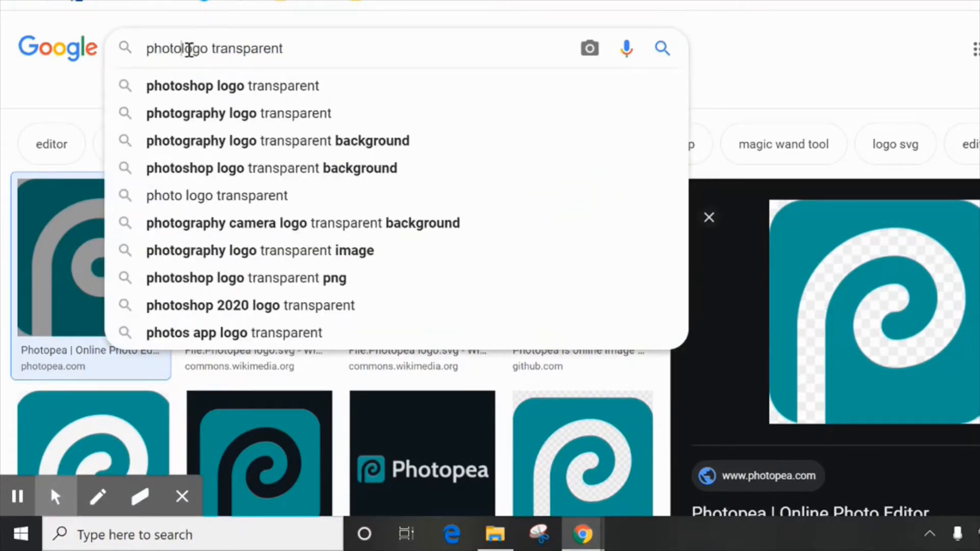
left_click(219, 85)
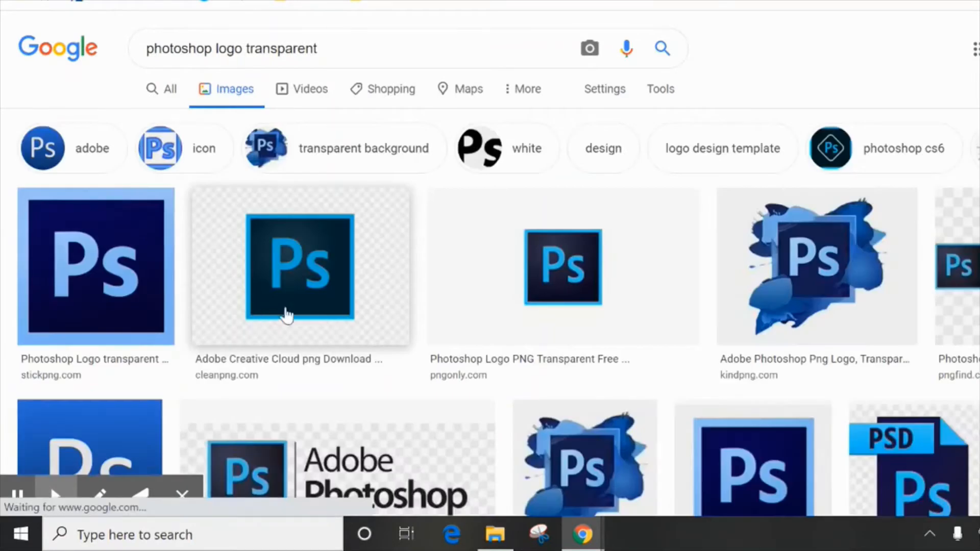
scroll(418, 326, "down", 4)
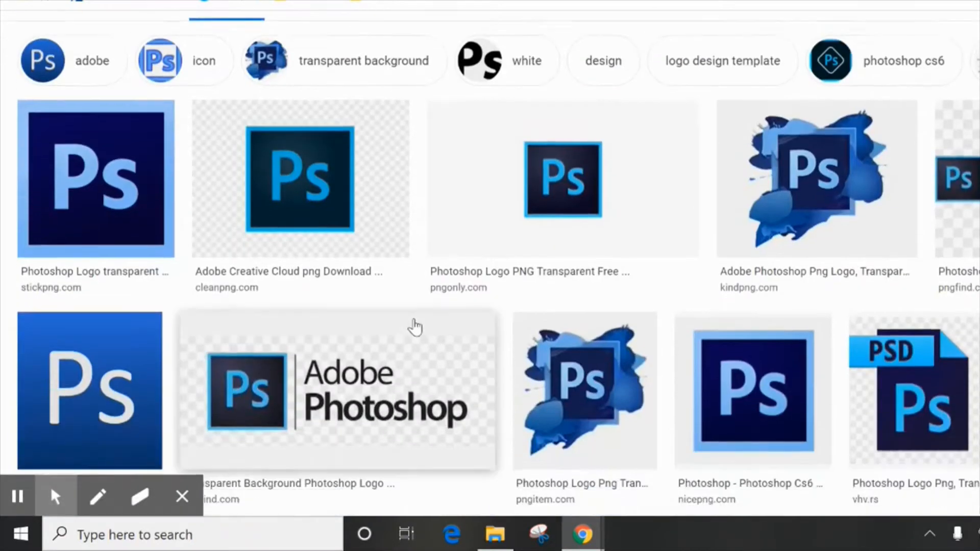
left_click(120, 328)
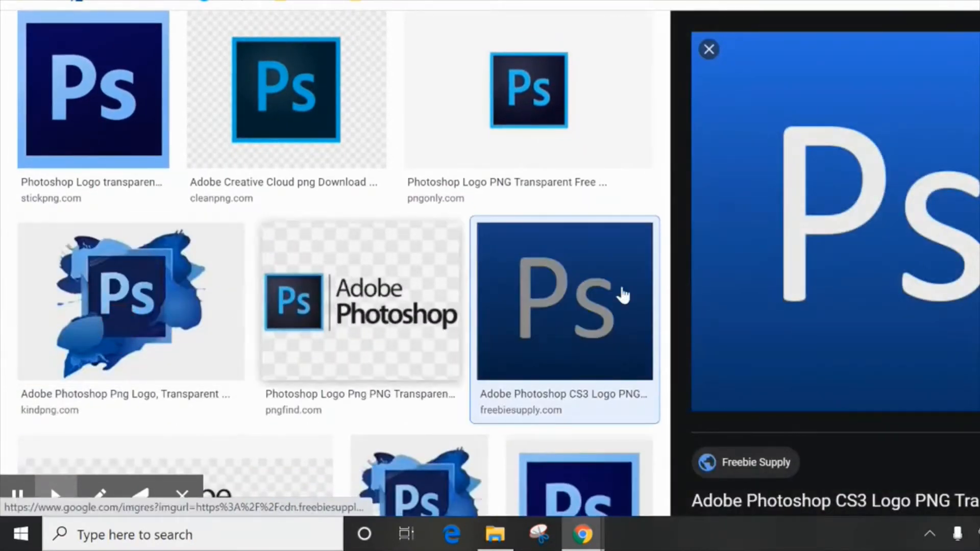
Save the Photoshop logo to the Desktop as the PNG image adobe-photoshop-cs3-logo-png-transparent
right_click(784, 310)
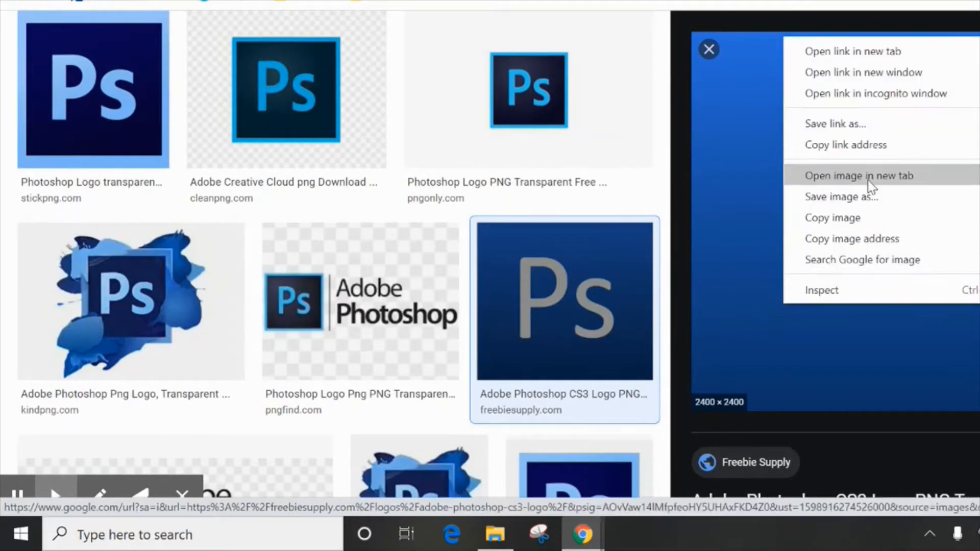
left_click(870, 199)
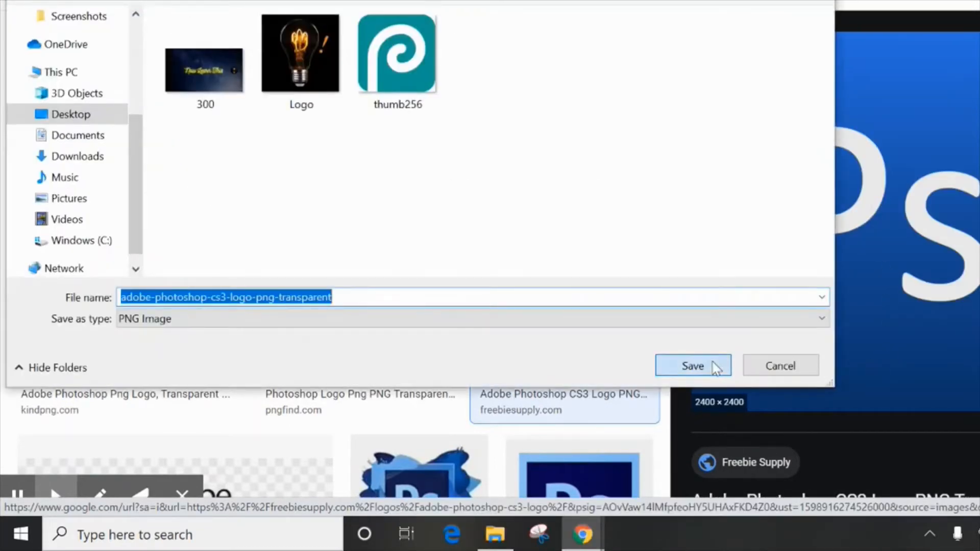
left_click(715, 366)
Return to Photopea and place the adobe-photoshop-cs3-logo-png-transparent image from the Desktop into the New Project document
left_click(102, 1)
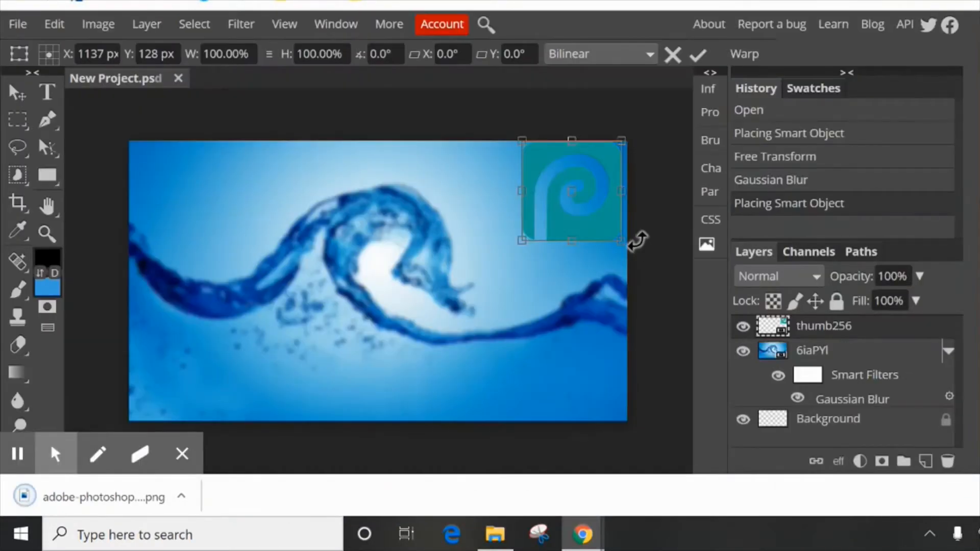
left_click(976, 496)
left_click(18, 24)
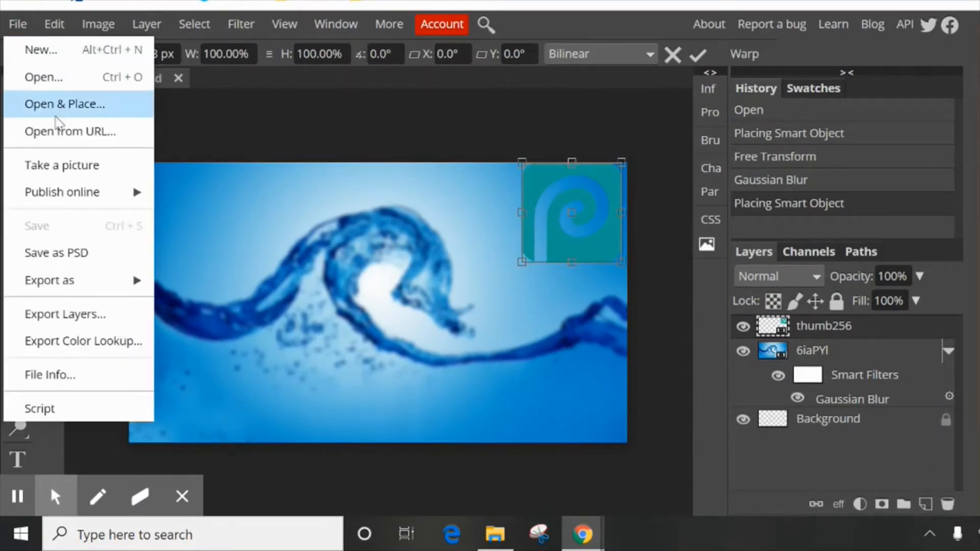
left_click(61, 103)
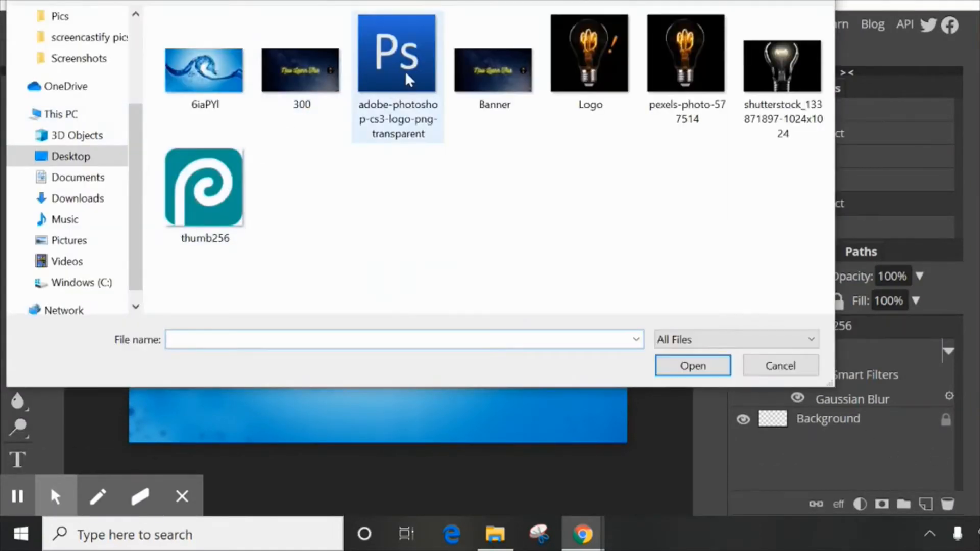
double_click(405, 71)
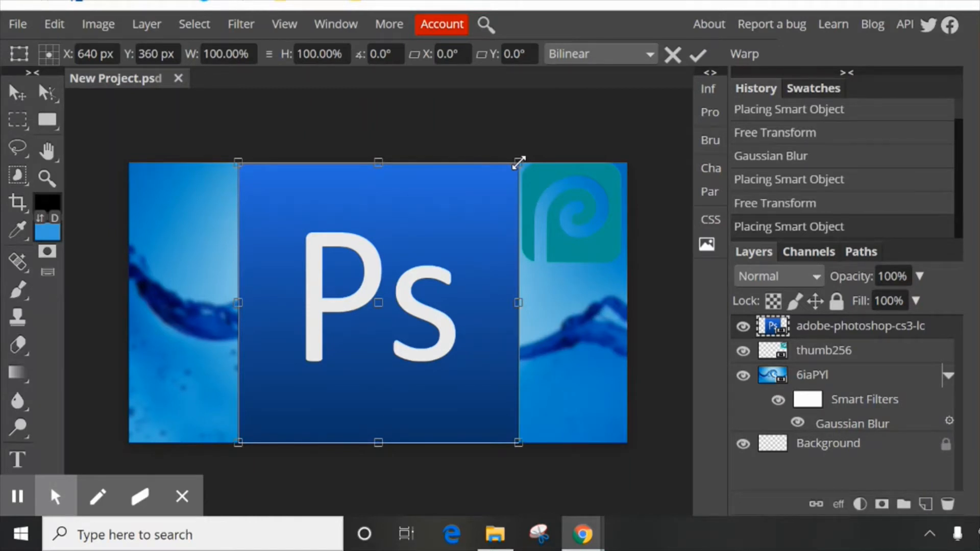
left_click_drag(518, 162, 407, 278)
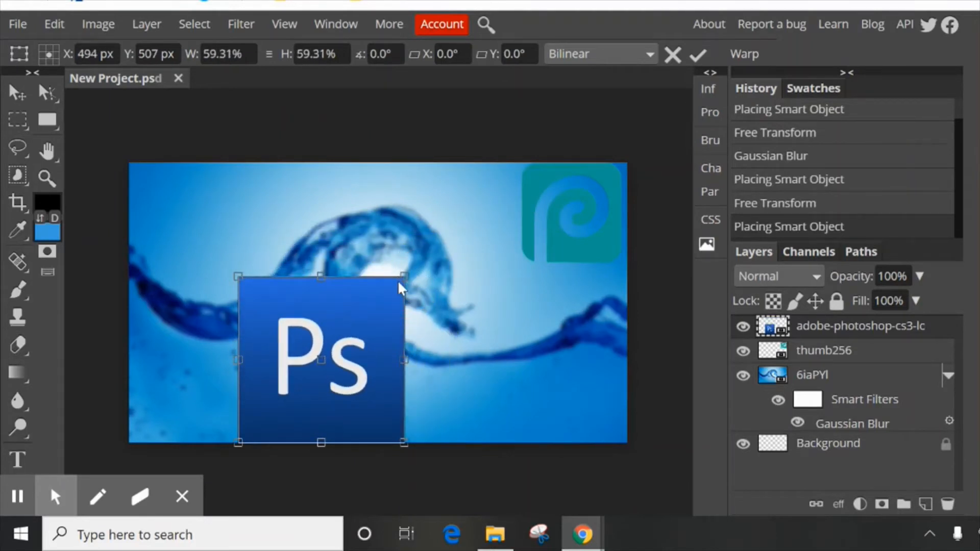
left_click_drag(404, 276, 544, 303)
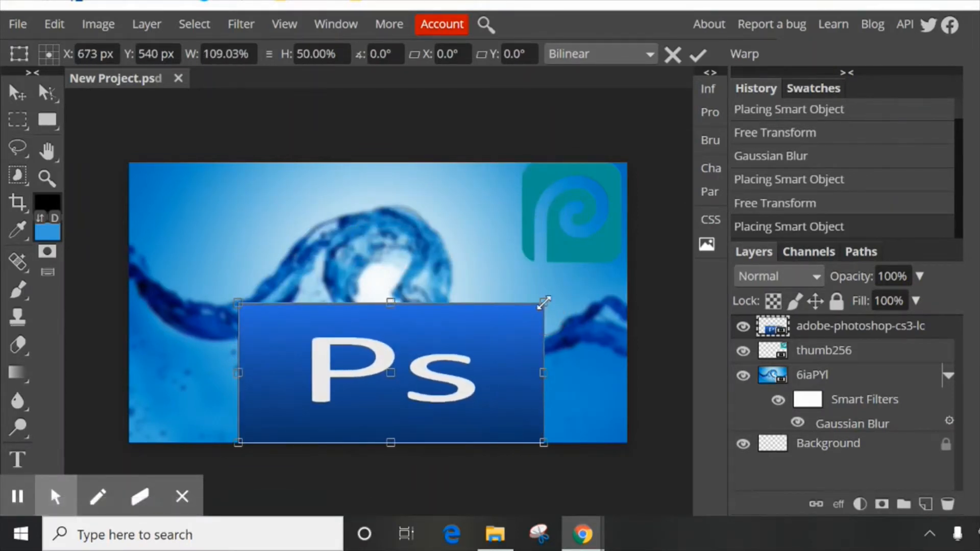
key("Escape")
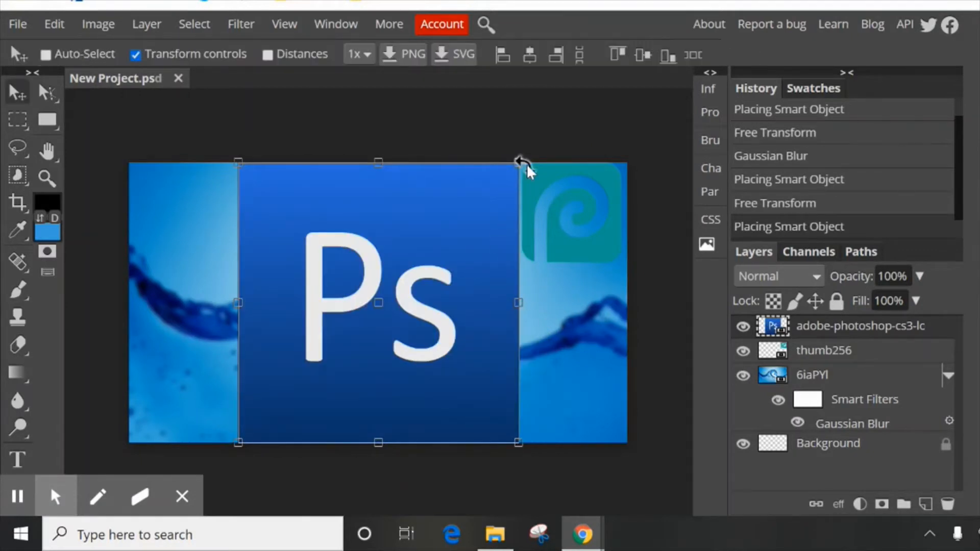
Scale the placed Photoshop logo down proportionally to about 48%, keeping its lower-left corner in place
left_click_drag(516, 162, 372, 344)
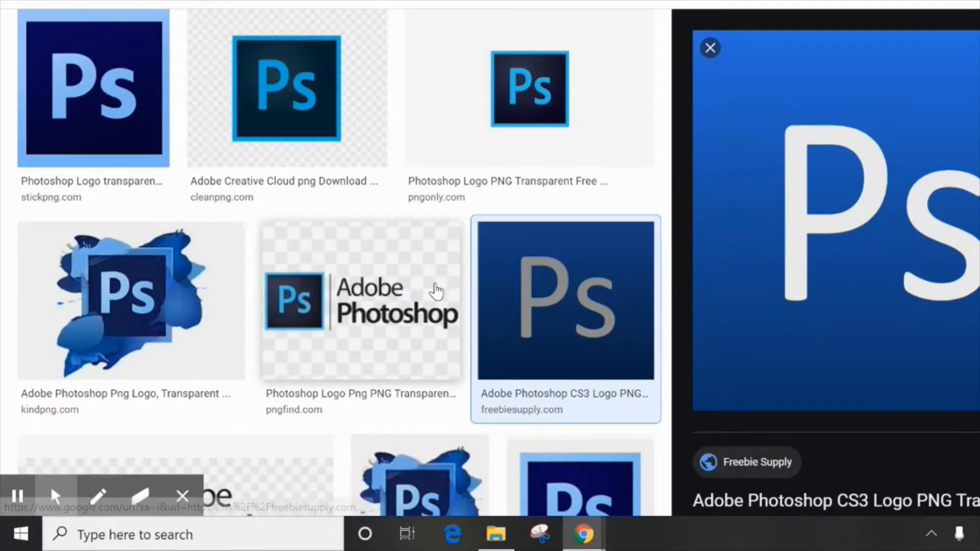
Search Google Images for "camera" and preview the Canon G7 X compact camera on a yellow background from wired.com
scroll(436, 290, "up", 4)
left_click_drag(316, 46, 63, 66)
type("camera")
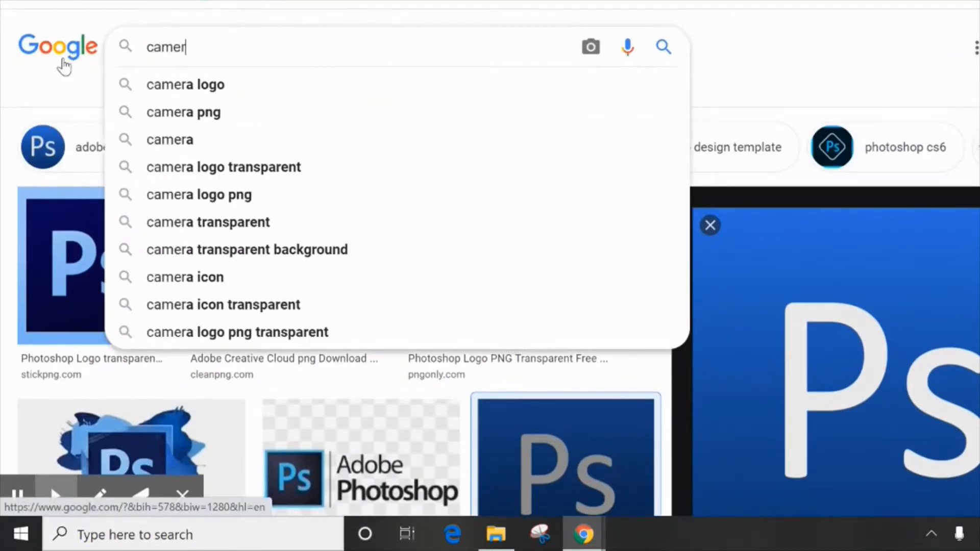
key("Return")
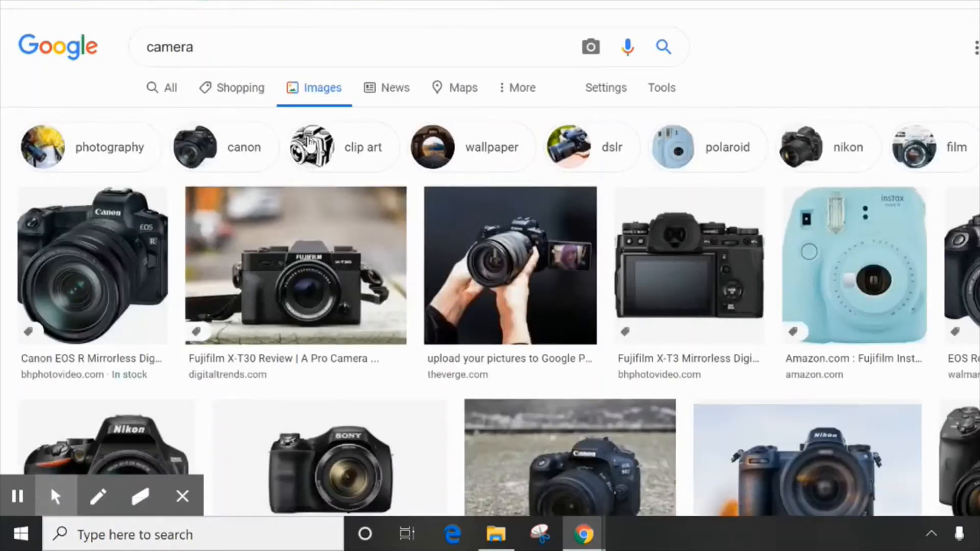
scroll(389, 206, "down", 3)
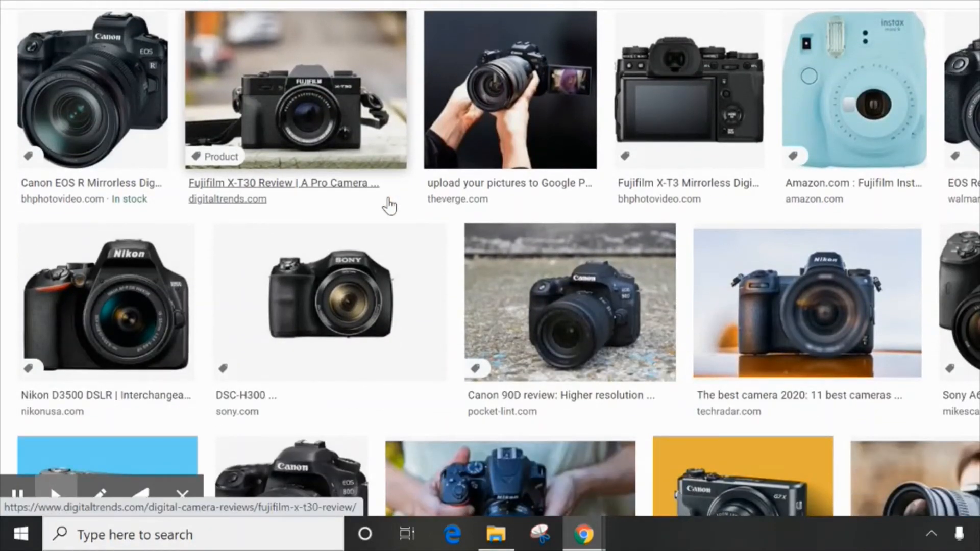
scroll(389, 205, "down", 3)
scroll(389, 206, "down", 2)
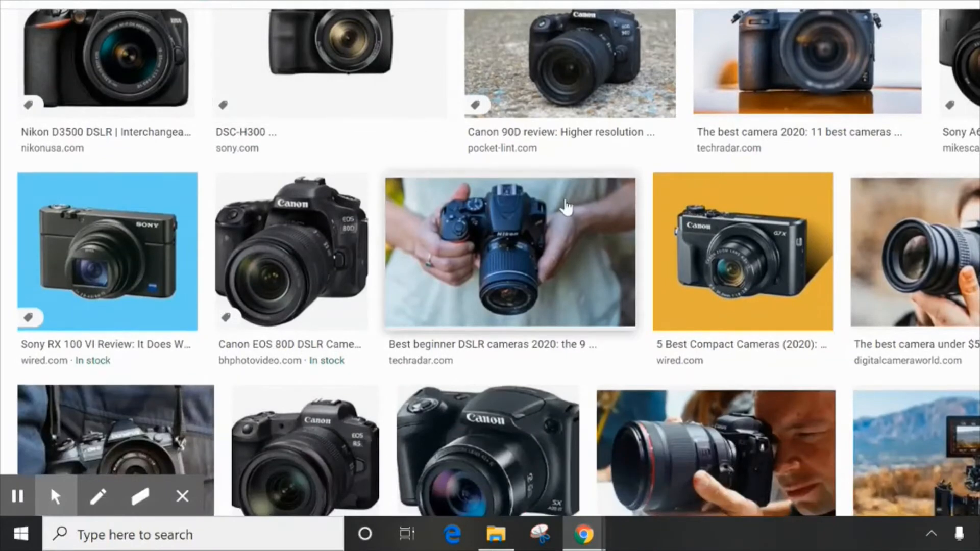
left_click(724, 246)
Save the previewed camera picture to the Desktop as the JPEG image Canon-G7XII-SOURCE-Canon
right_click(867, 147)
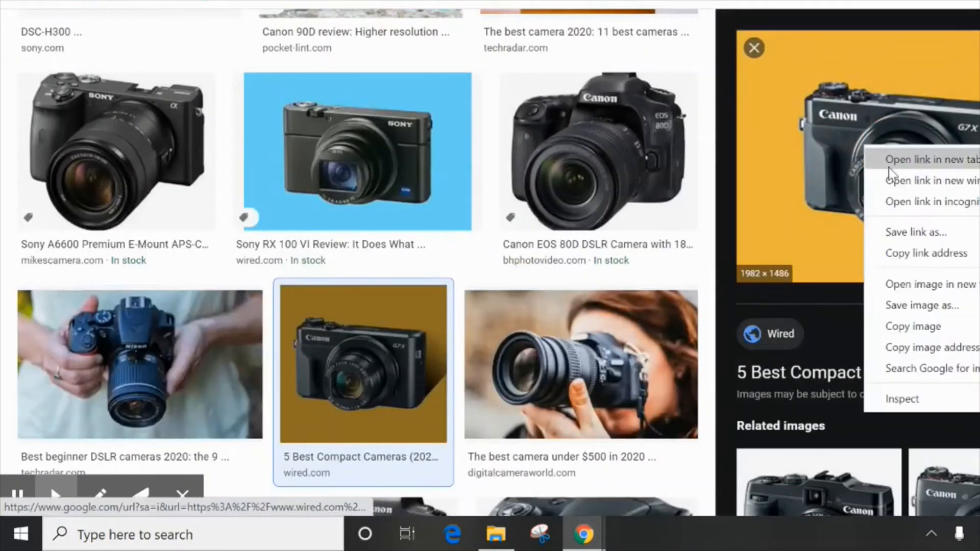
left_click(940, 305)
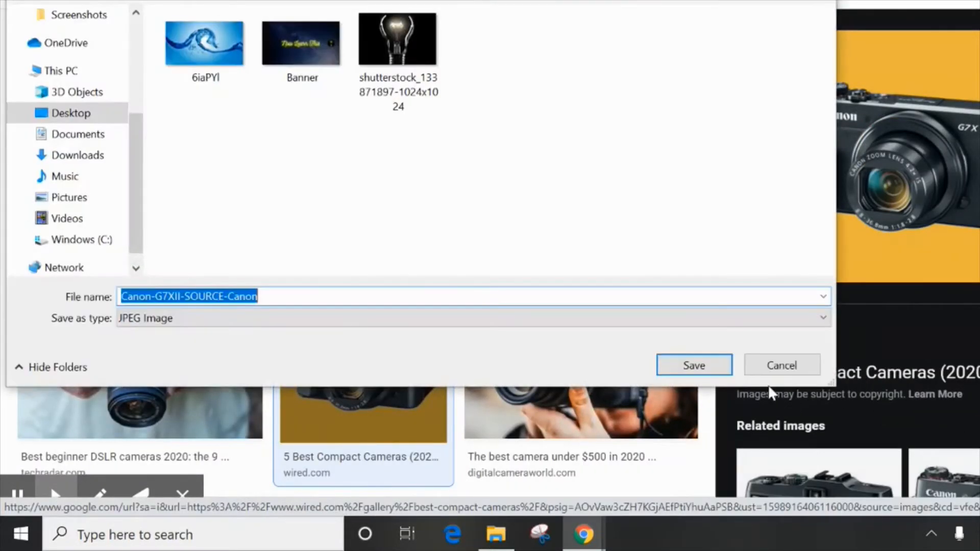
left_click(720, 366)
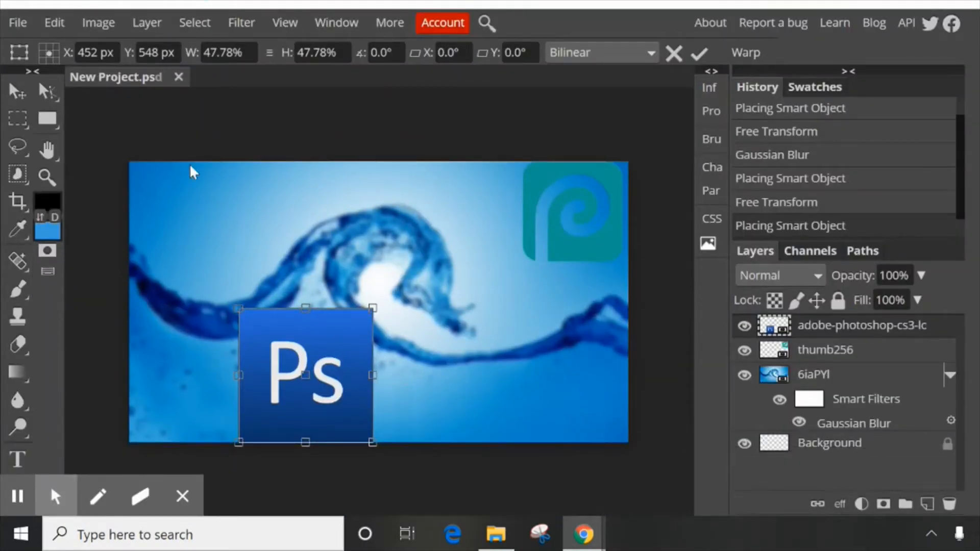
Switch back to Photopea and open Canon-G7XII-SOURCE-Canon from the Desktop as a separate document
left_click(19, 22)
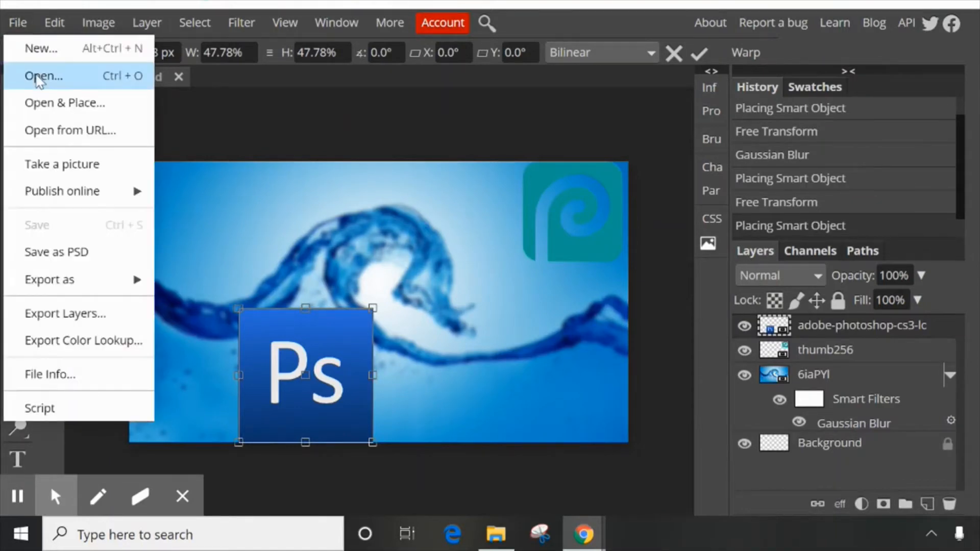
left_click(33, 74)
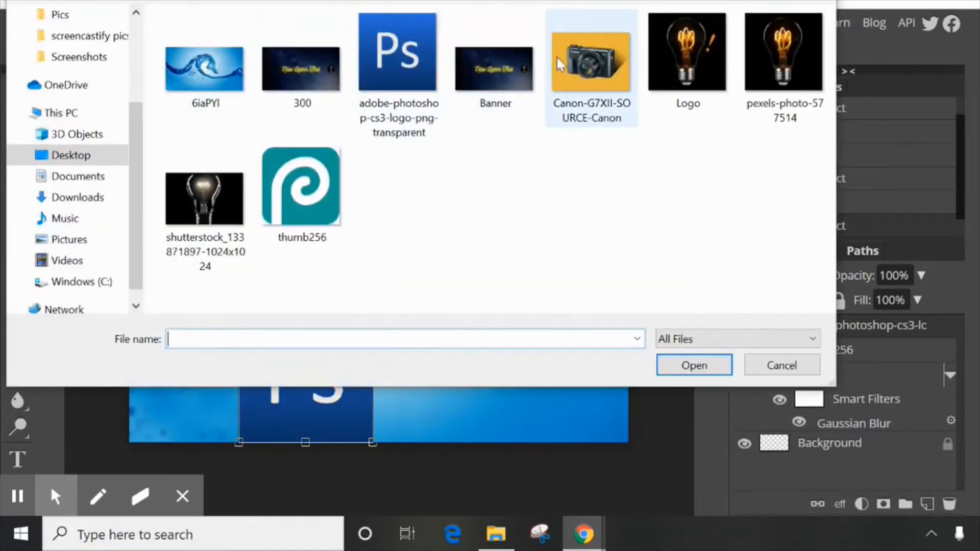
left_click(618, 51)
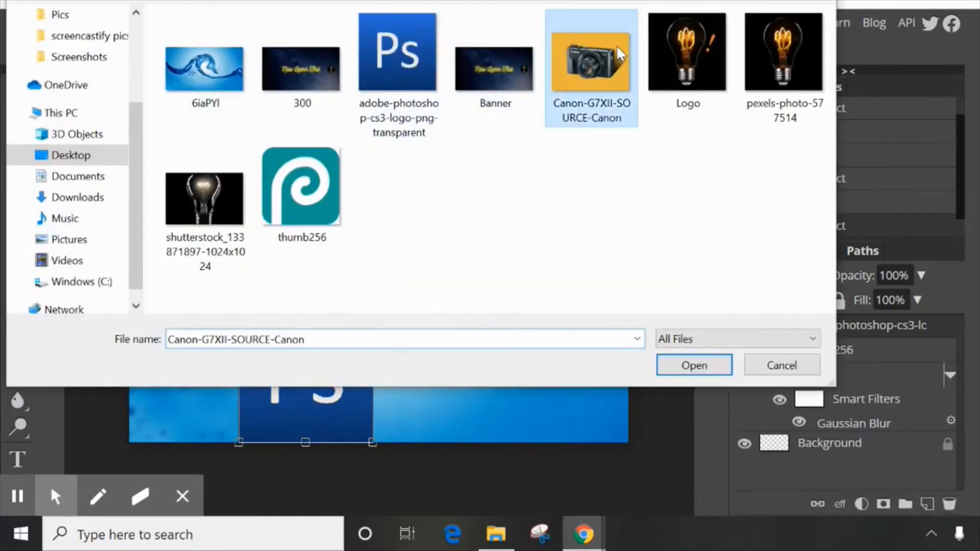
left_click(720, 361)
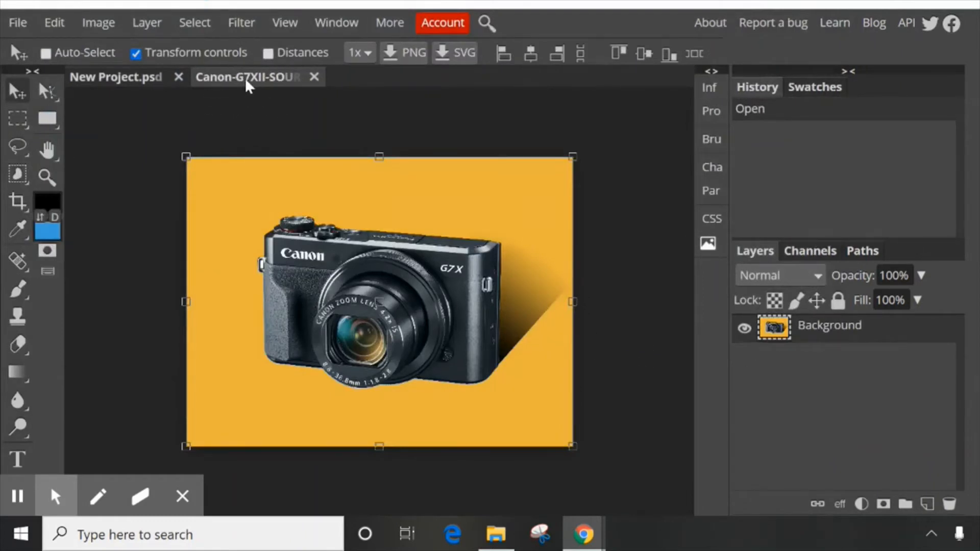
left_click(139, 77)
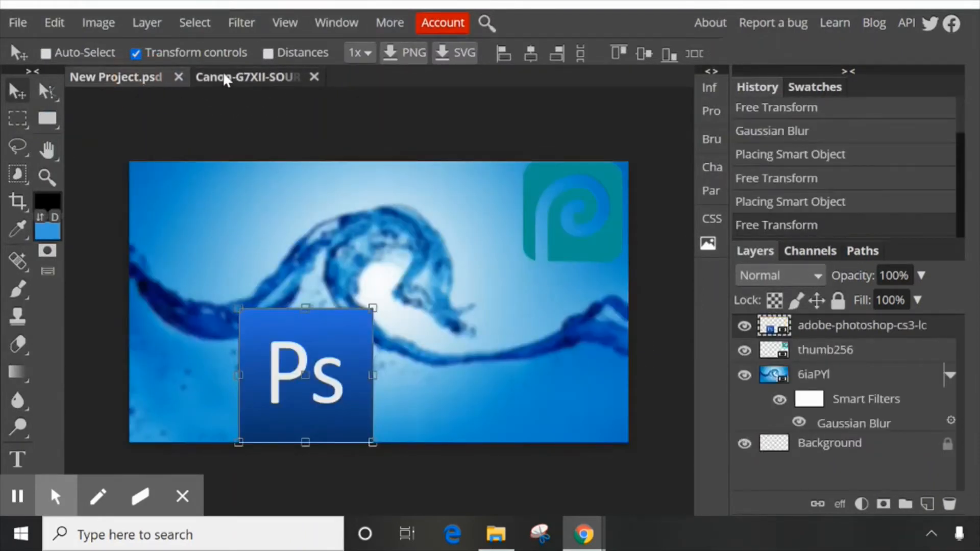
left_click(17, 22)
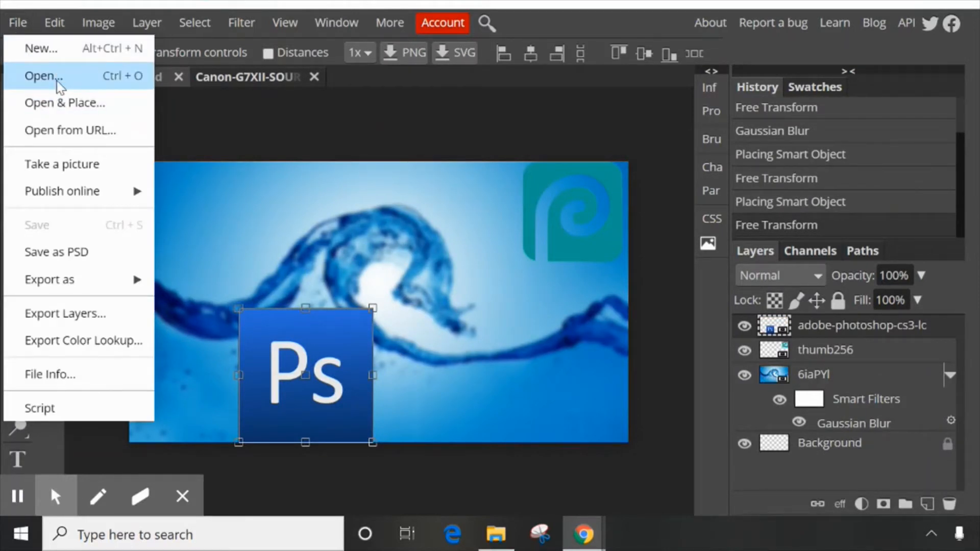
left_click(224, 78)
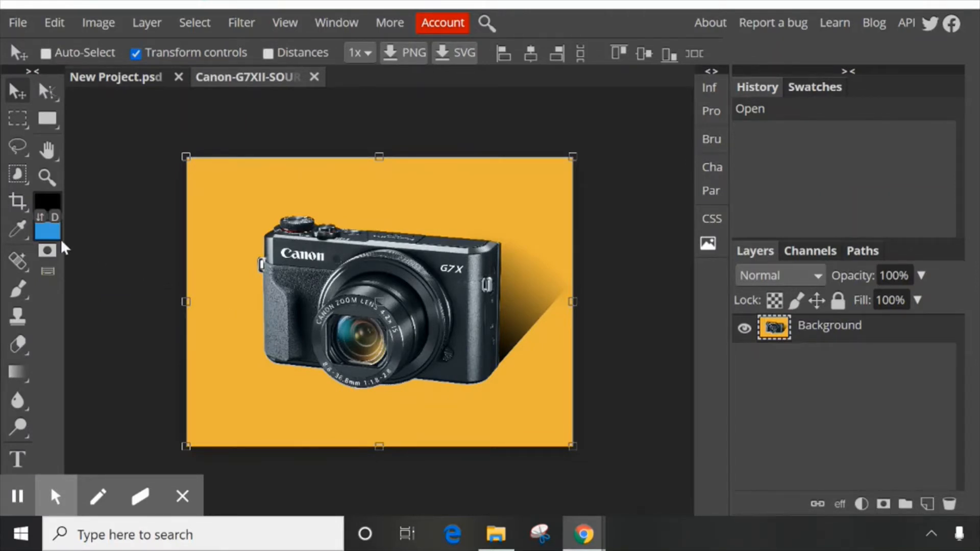
Select the camera in the Canon image with the Quick Selection tool
right_click(20, 171)
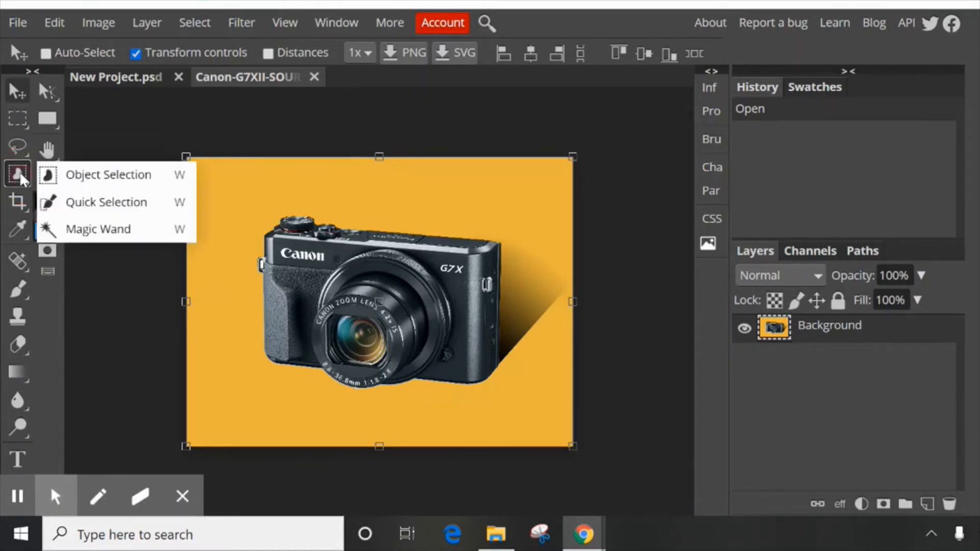
left_click(123, 207)
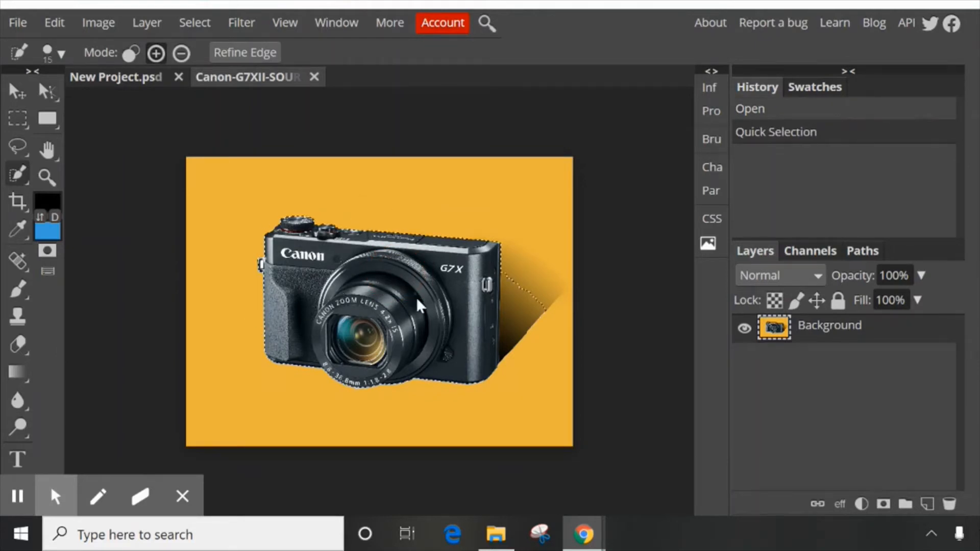
Examine the selection outline around the camera closely, especially along its side edge and the adjoining shadow
scroll(410, 256, "up", 5)
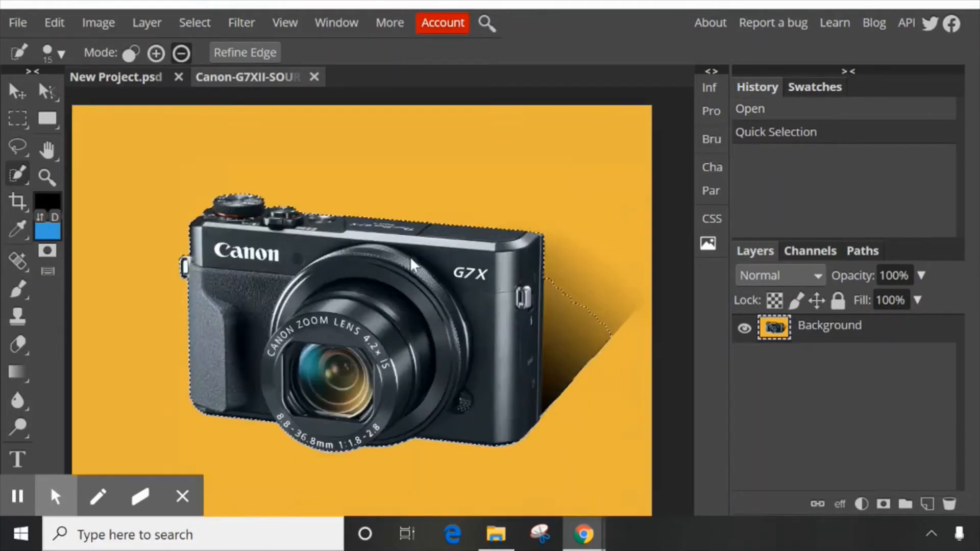
scroll(593, 185, "down", 5)
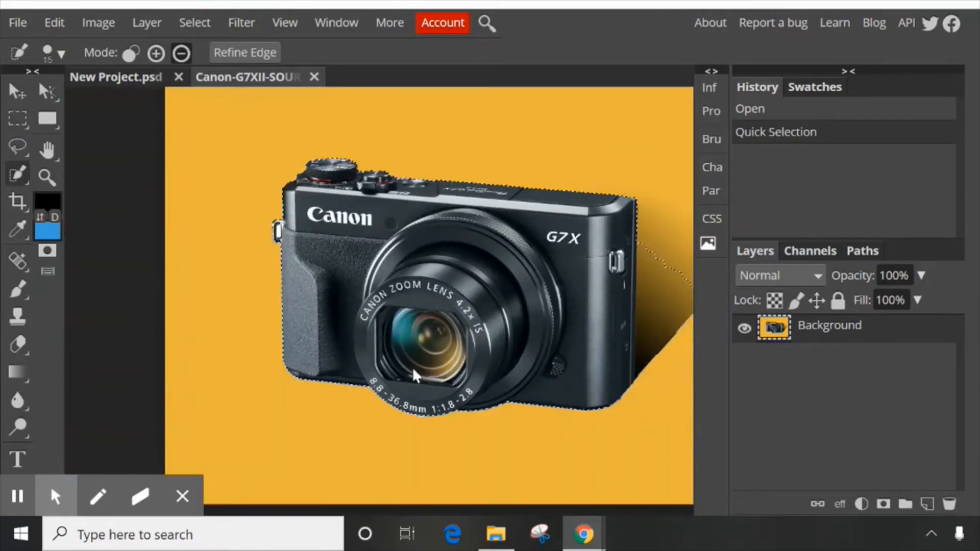
key("alt")
scroll(508, 403, "down", 2)
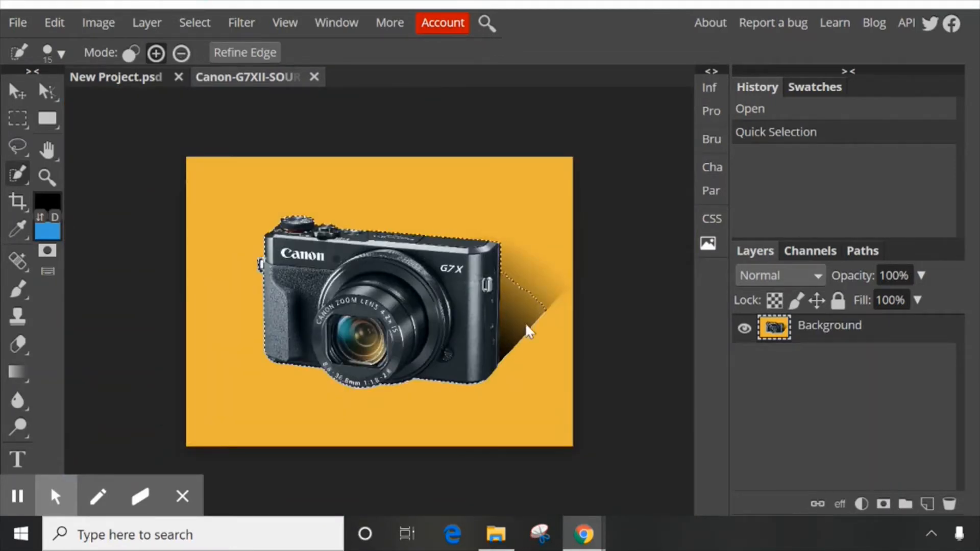
scroll(525, 318, "up", 6)
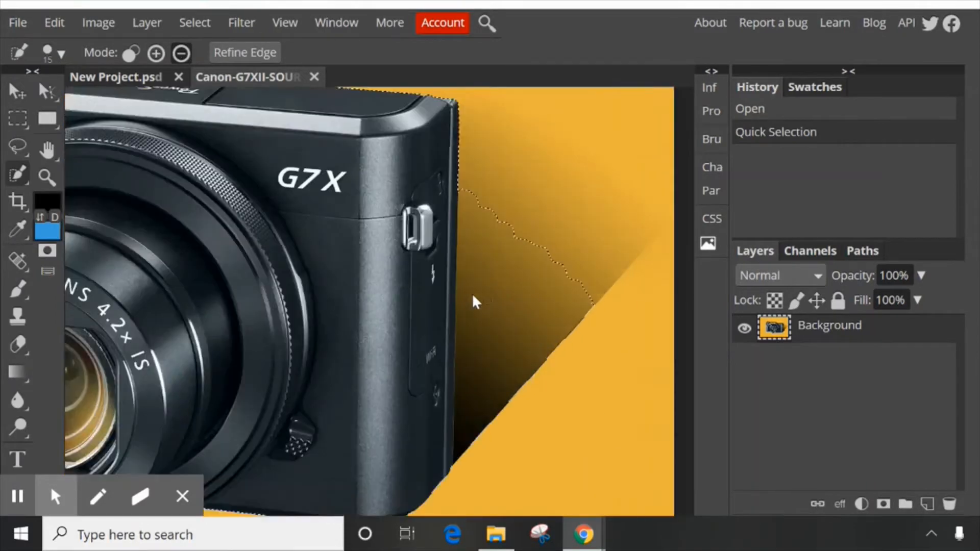
scroll(421, 234, "down", 5)
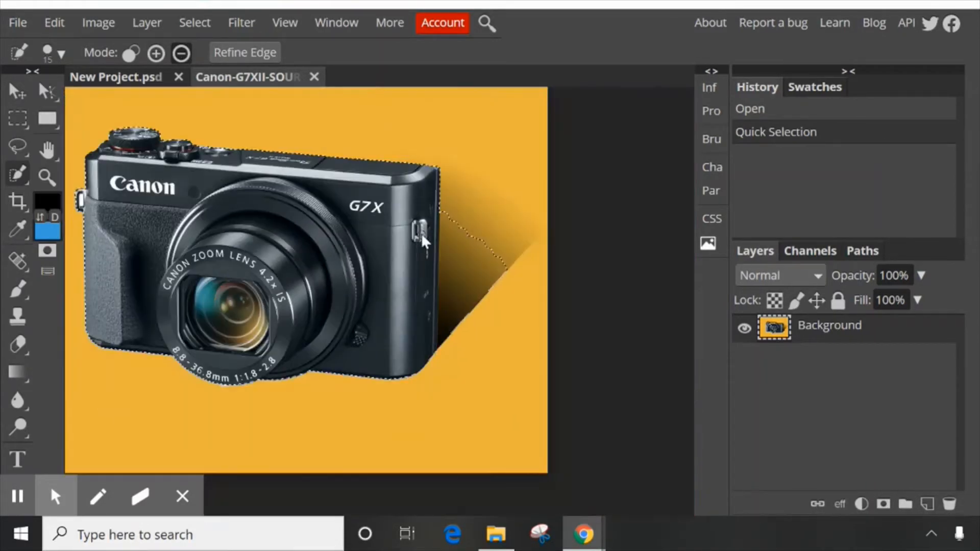
scroll(421, 233, "up", 4)
scroll(420, 233, "down", 5)
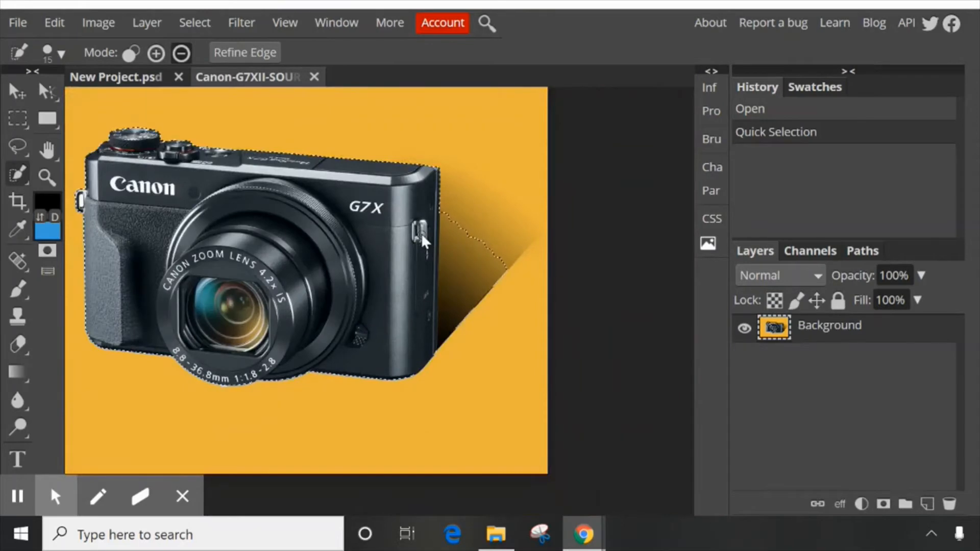
key("alt")
scroll(421, 232, "up", 4)
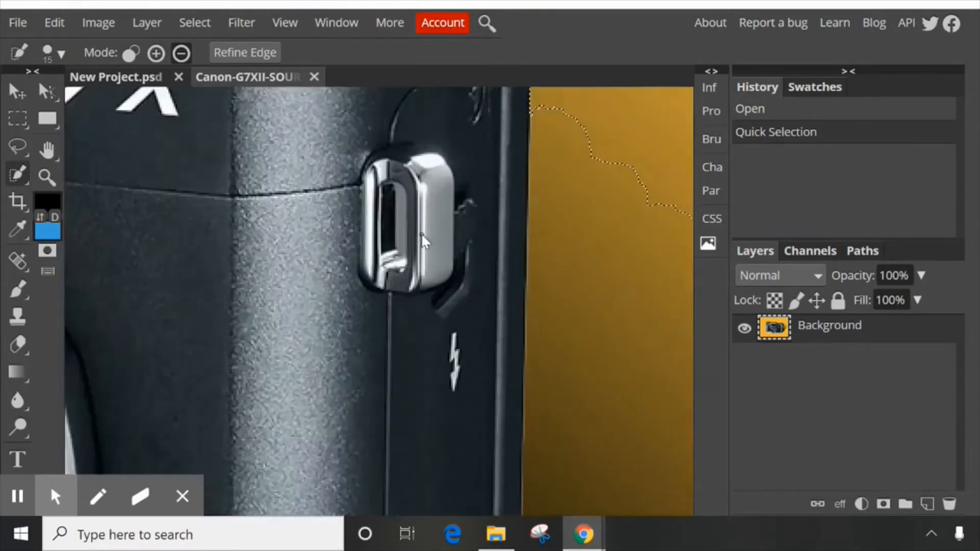
scroll(421, 232, "down", 3)
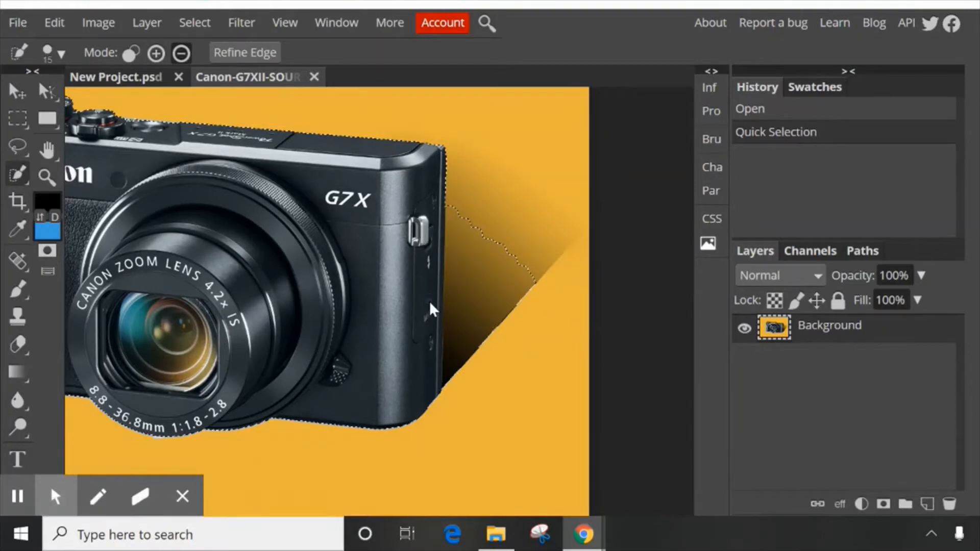
scroll(429, 302, "up", 5)
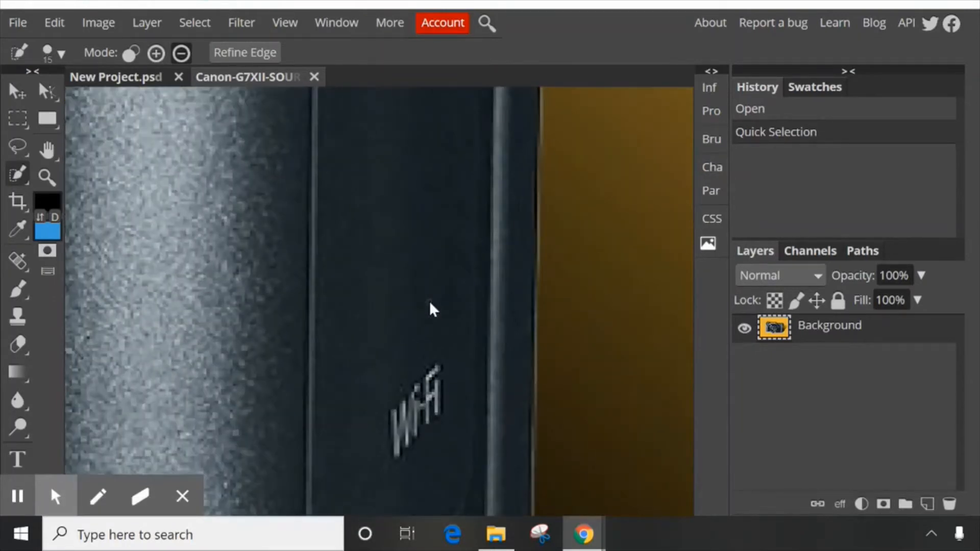
scroll(429, 303, "down", 6)
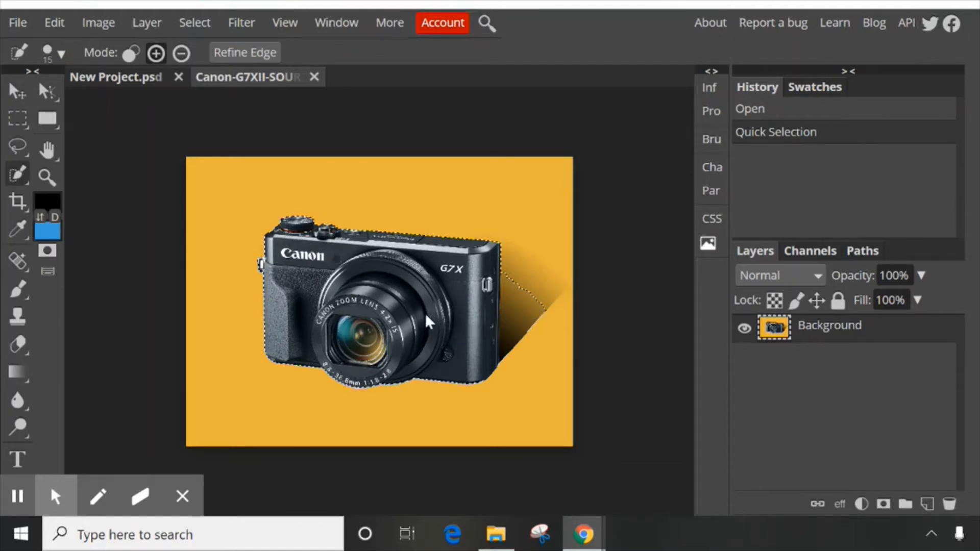
Subtract the shadow beside the camera from the selection with the Magic Wand, and add a raster mask from the remaining selection
left_click(18, 175)
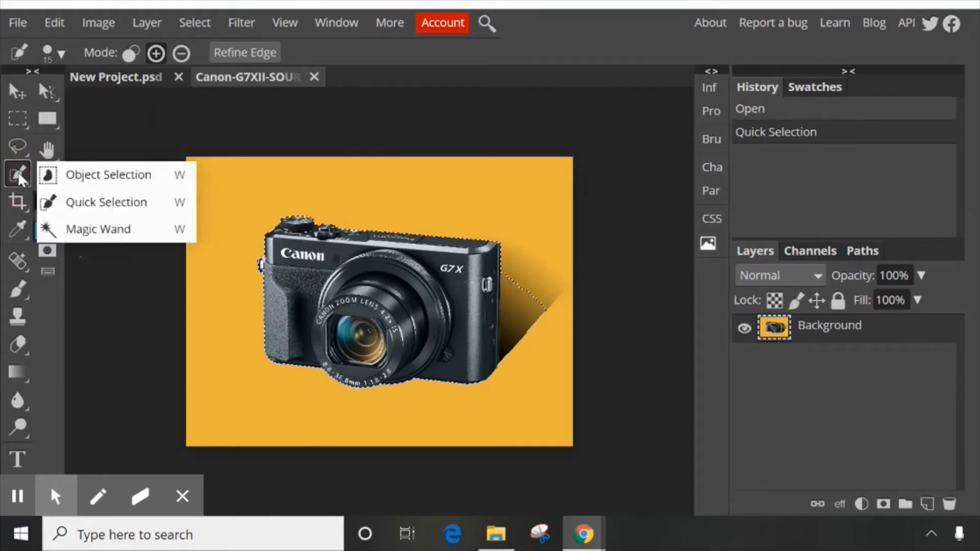
left_click(123, 235)
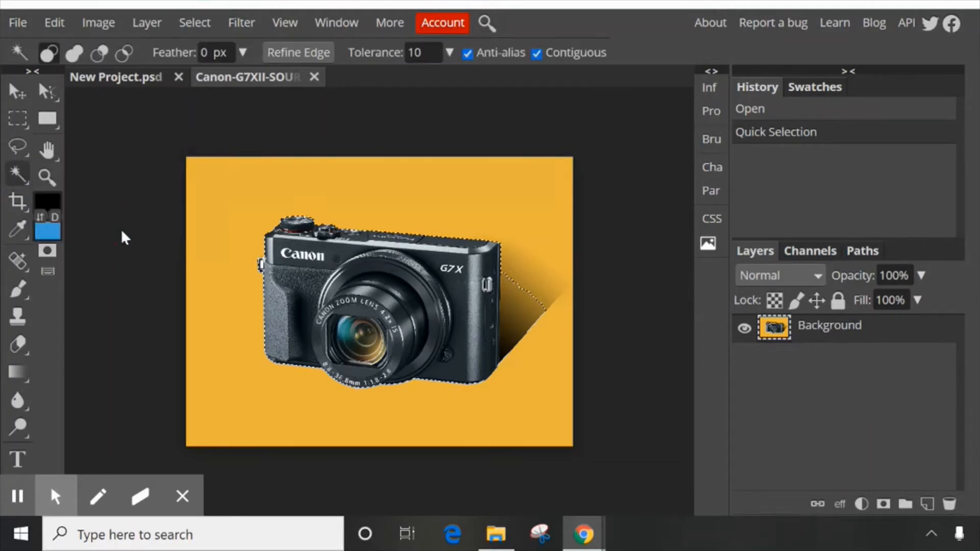
left_click(97, 53)
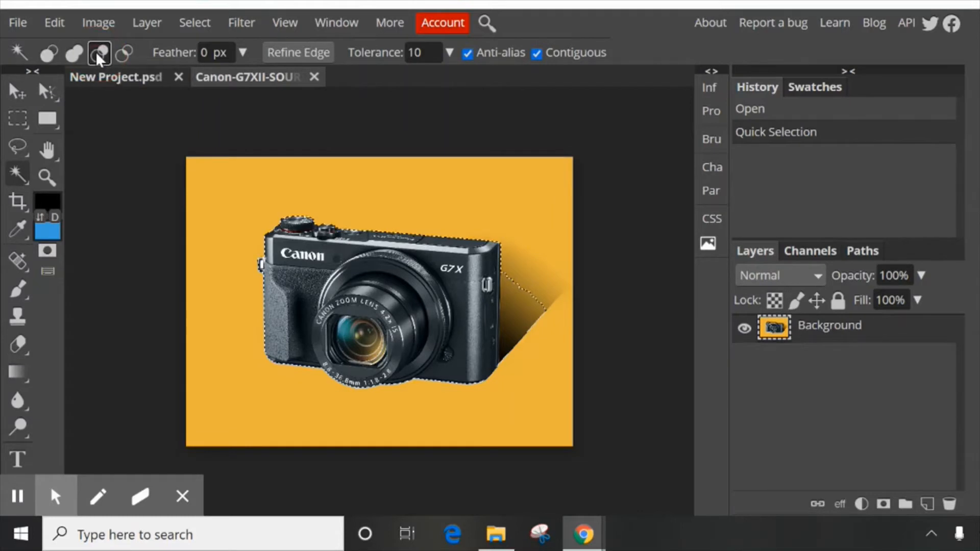
left_click(521, 304)
left_click(521, 304)
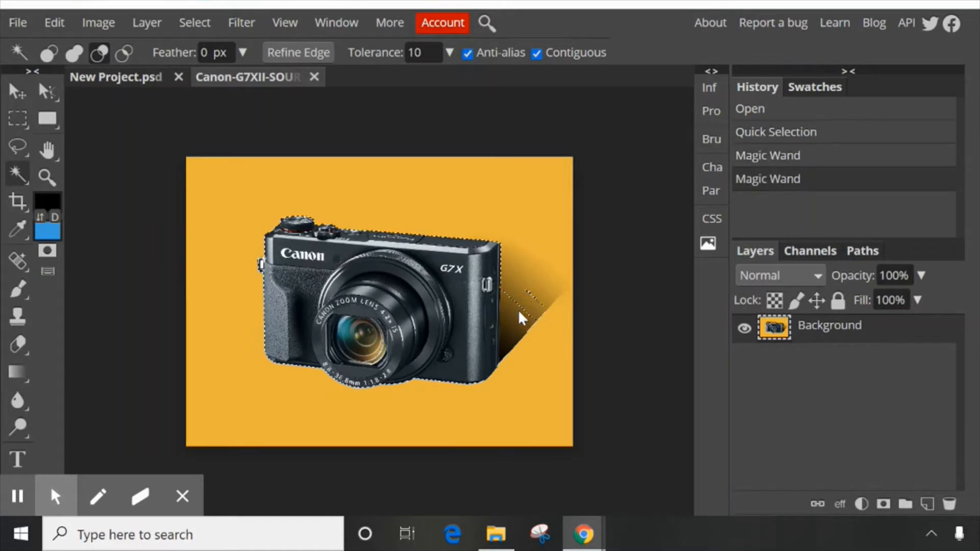
left_click(518, 312)
left_click(514, 321)
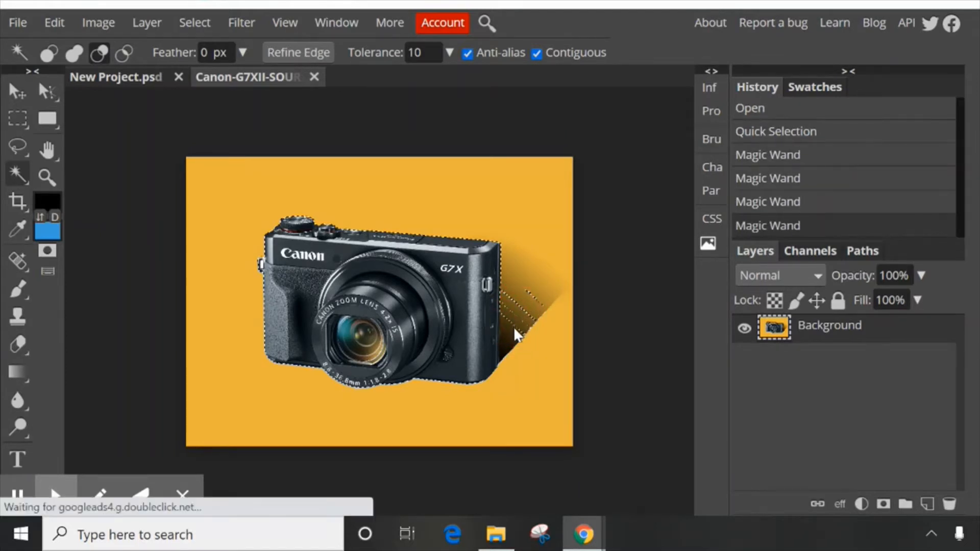
left_click(512, 328)
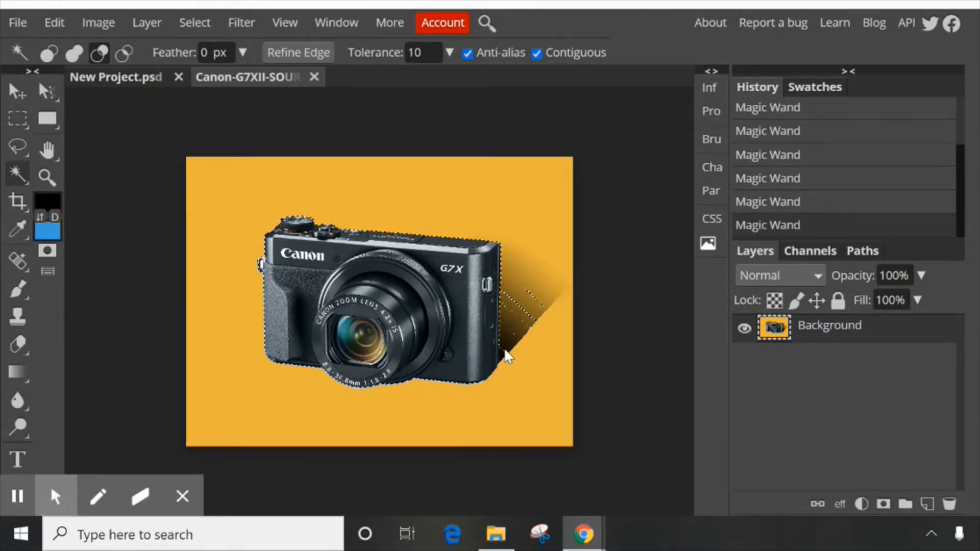
left_click(504, 360)
left_click(883, 502)
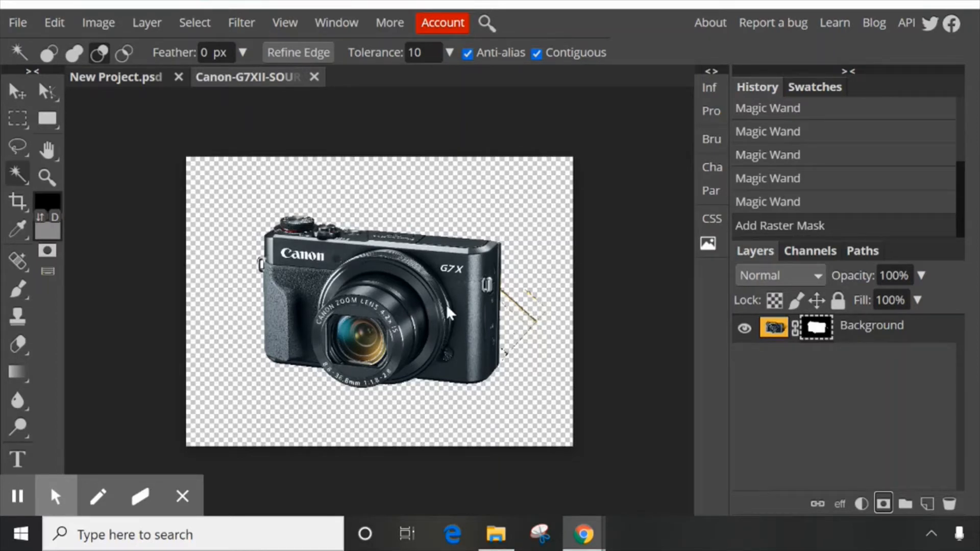
Add a red 3 px outside Stroke layer style to the masked camera layer
double_click(773, 329)
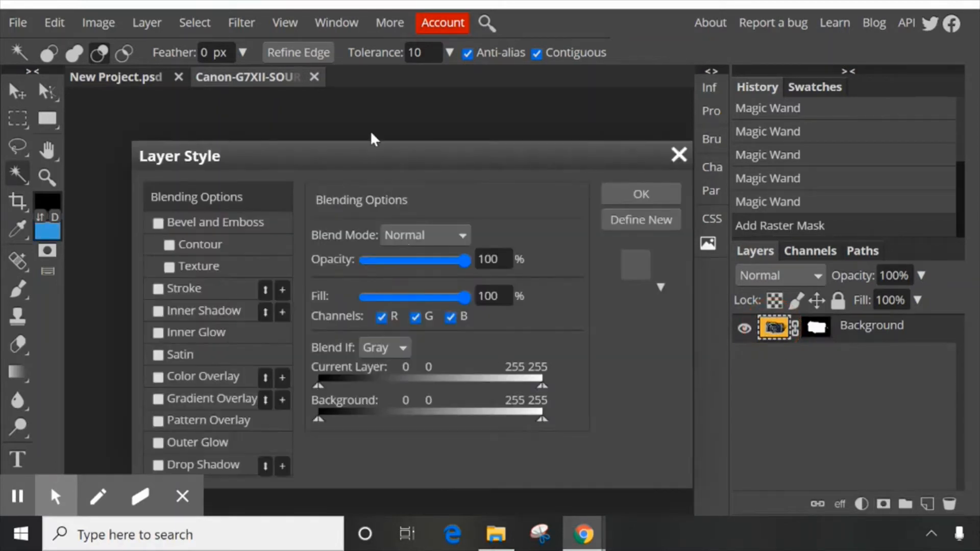
left_click_drag(388, 152, 700, 87)
left_click(519, 217)
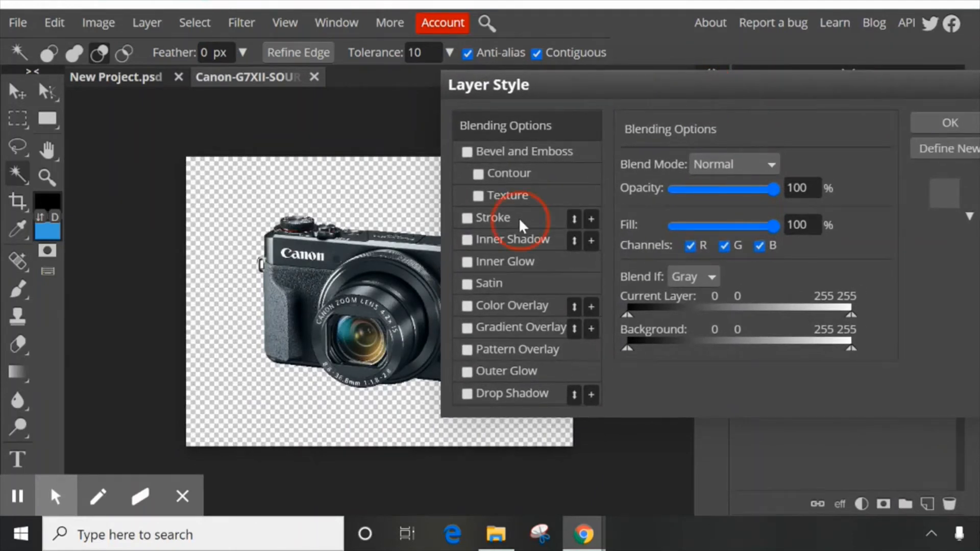
left_click_drag(704, 87, 826, 41)
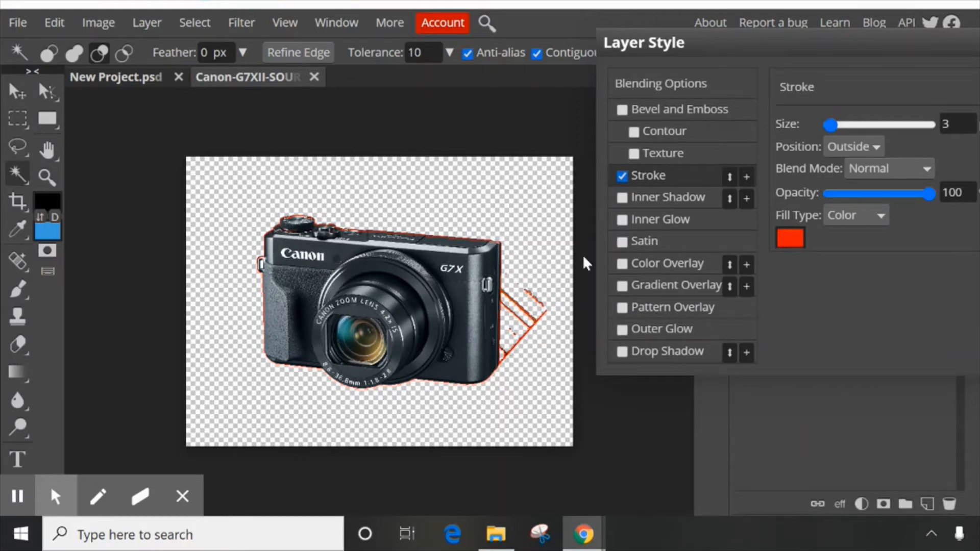
left_click_drag(827, 48, 561, 77)
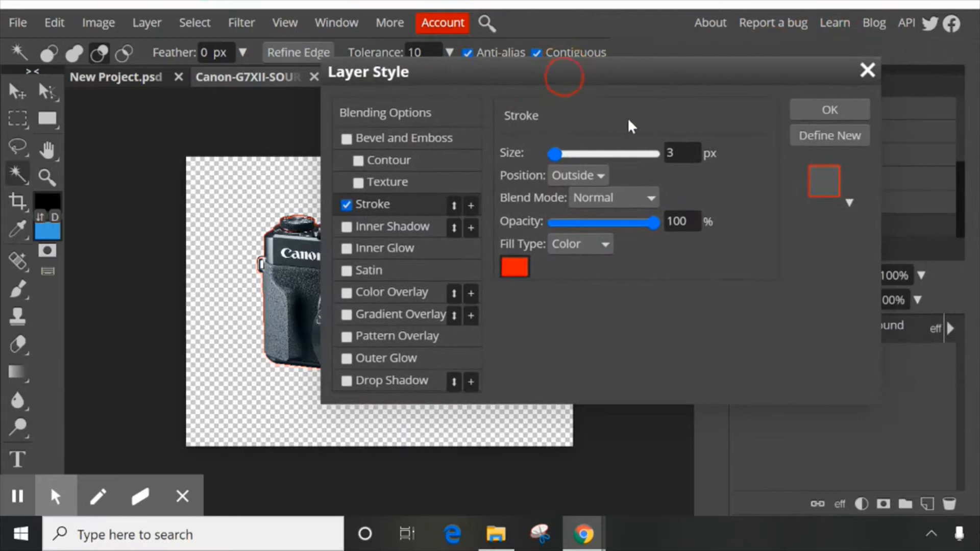
left_click(841, 108)
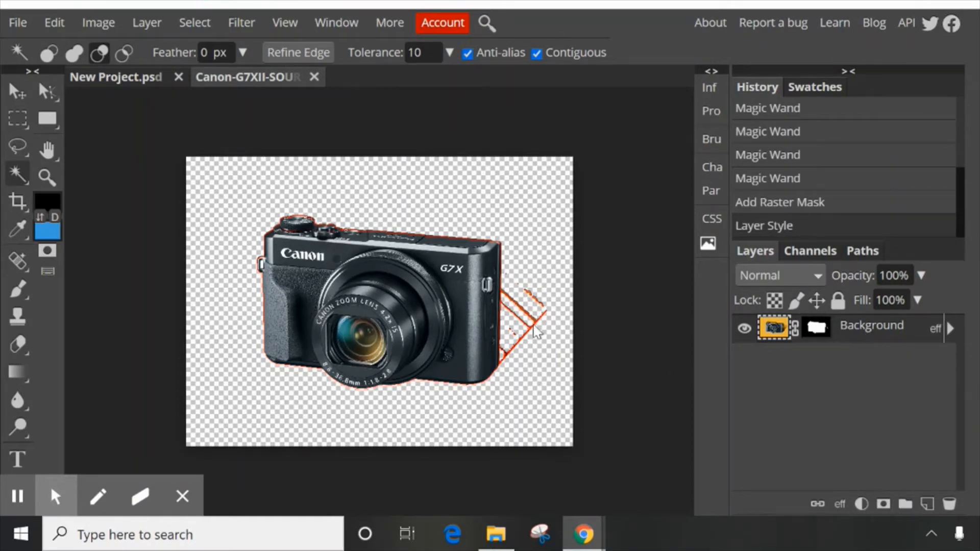
Keep the foreground colour black and set the background colour to white
left_click(51, 207)
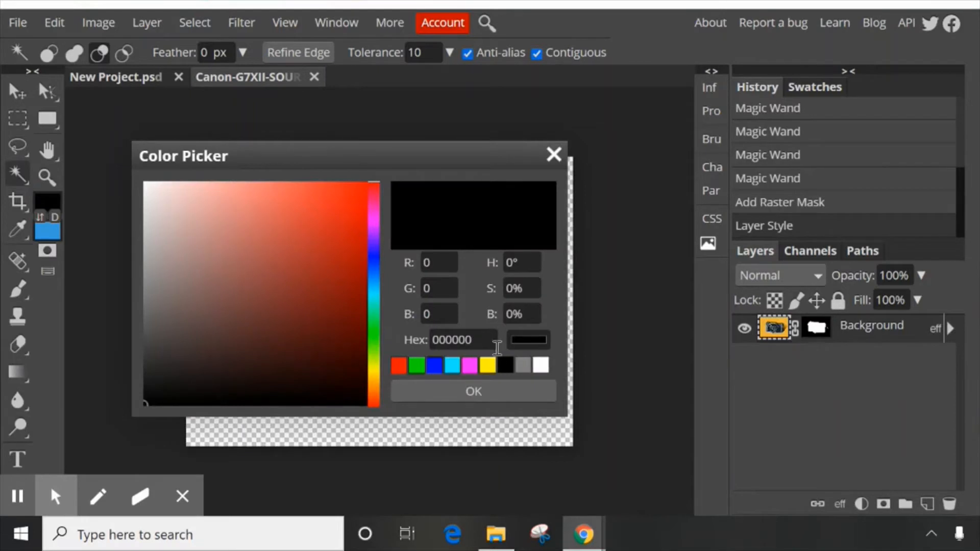
left_click(499, 389)
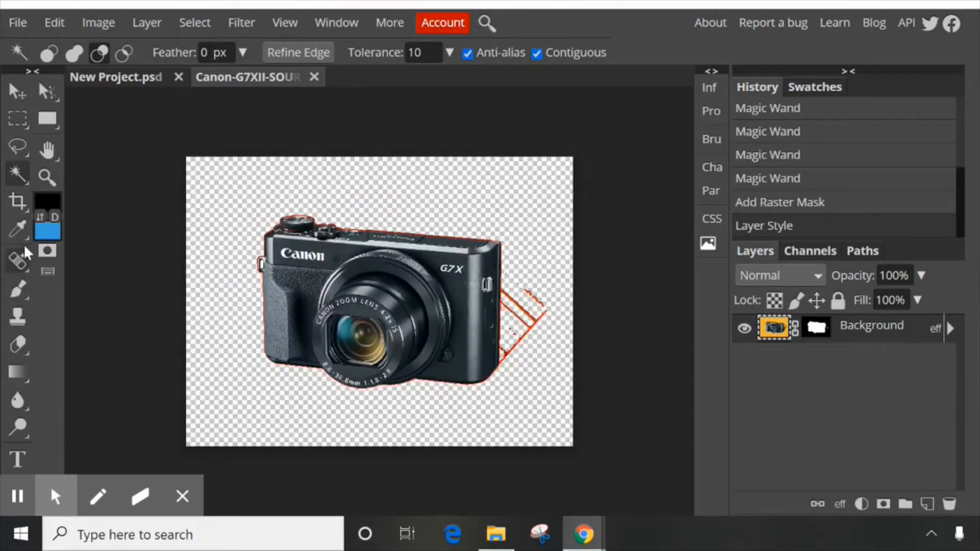
left_click(45, 236)
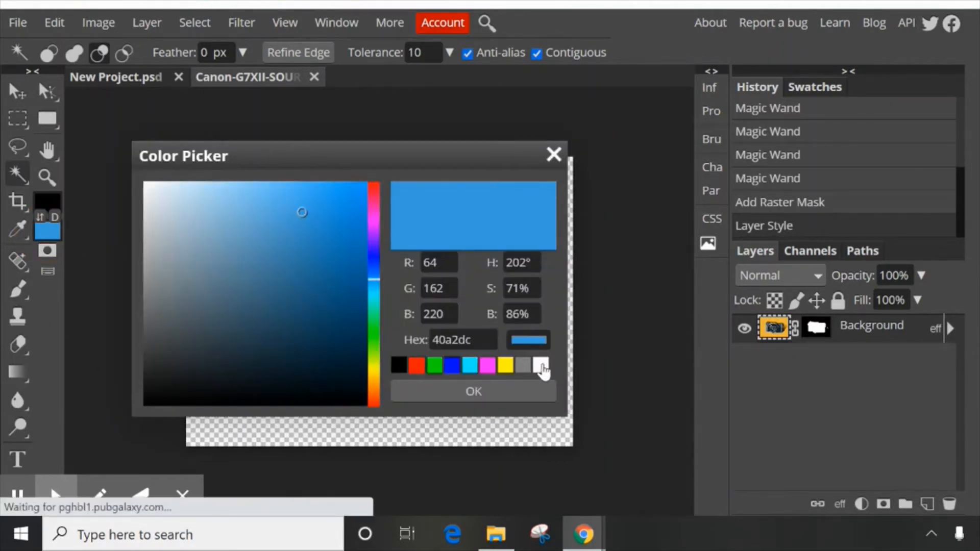
left_click(540, 366)
left_click(487, 394)
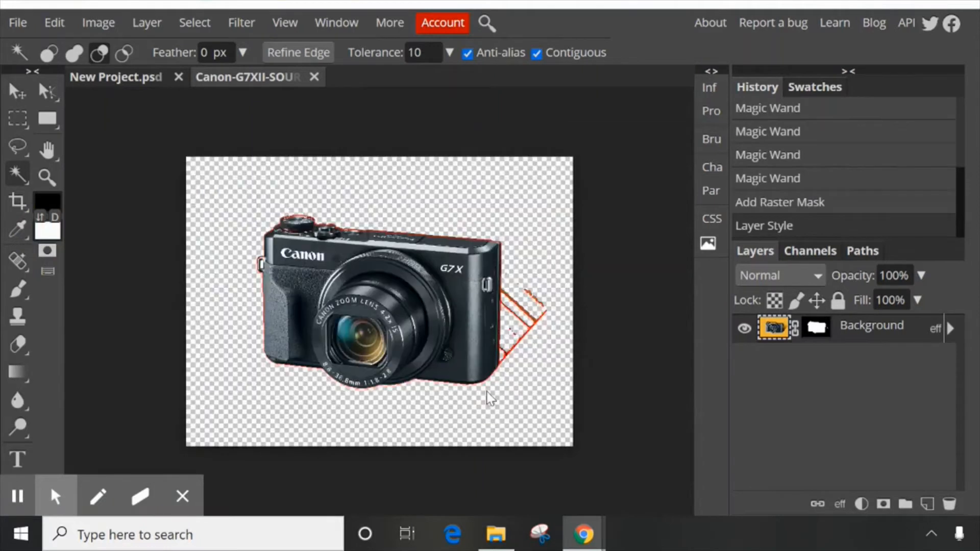
Choose the Brush tool with black as its colour and set the brush size to 137 px
left_click(46, 203)
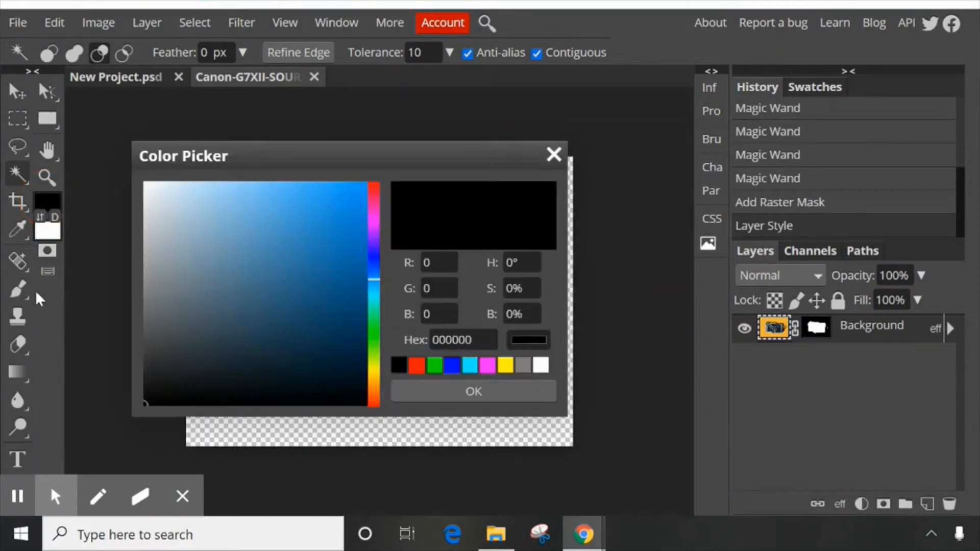
left_click(20, 286)
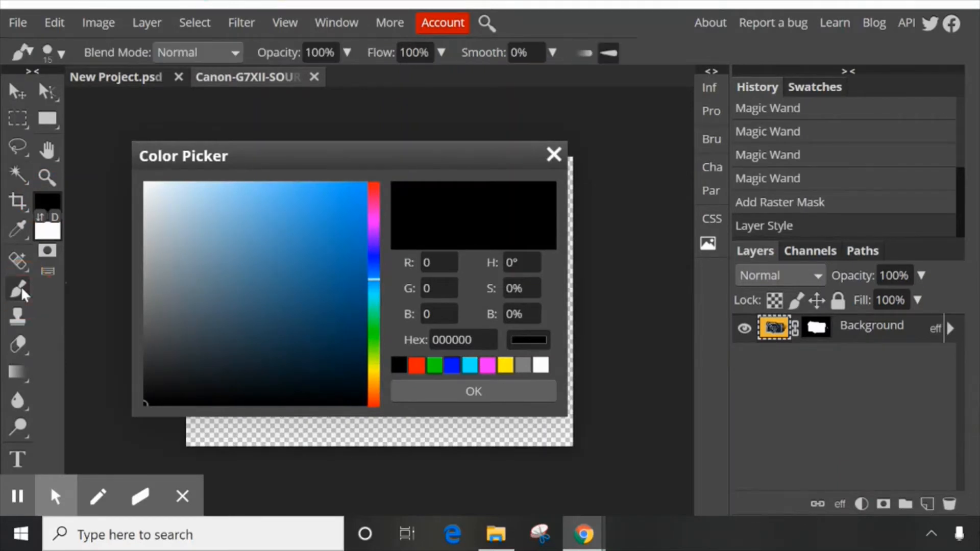
left_click(553, 154)
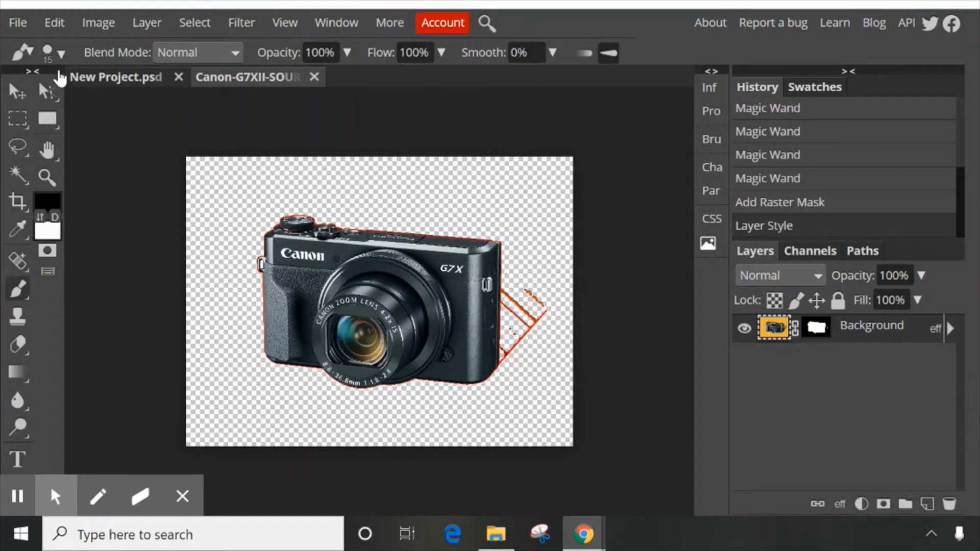
left_click(60, 50)
left_click_drag(73, 102, 114, 99)
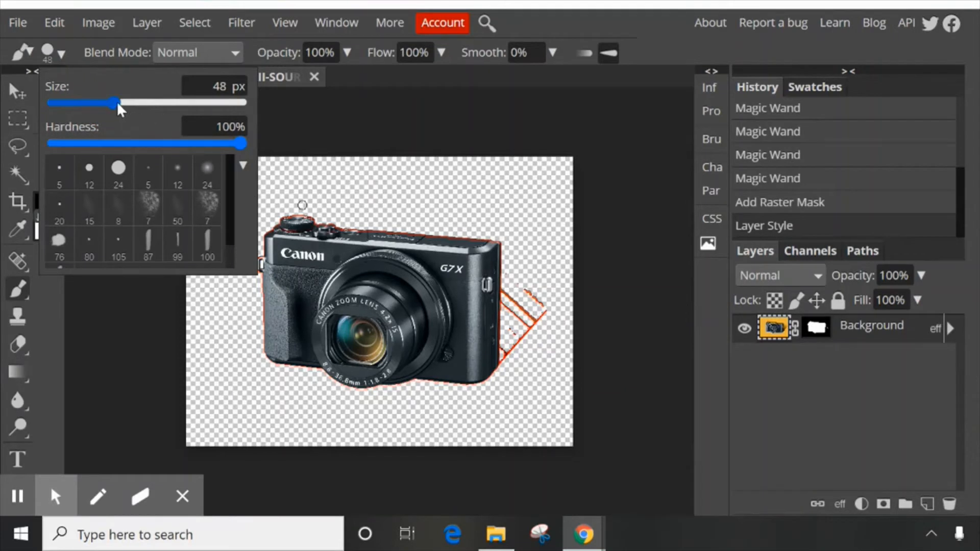
left_click_drag(117, 101, 143, 102)
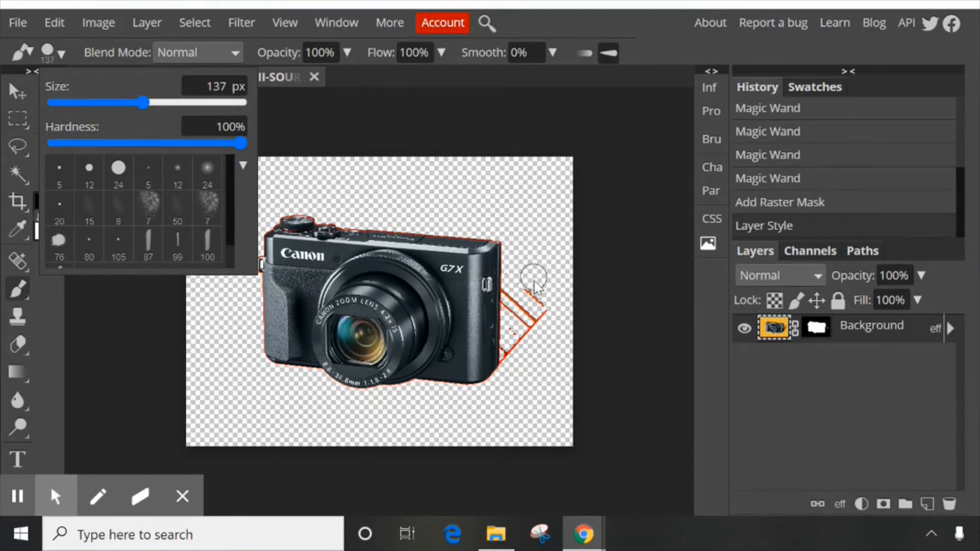
Paint the leftover shadow fragments beside the camera black on the layer mask, finishing with a 32 px brush
left_click_drag(531, 276, 524, 291)
mouse_move(532, 333)
left_mouse_down()
mouse_move(525, 306)
mouse_move(534, 343)
left_mouse_up()
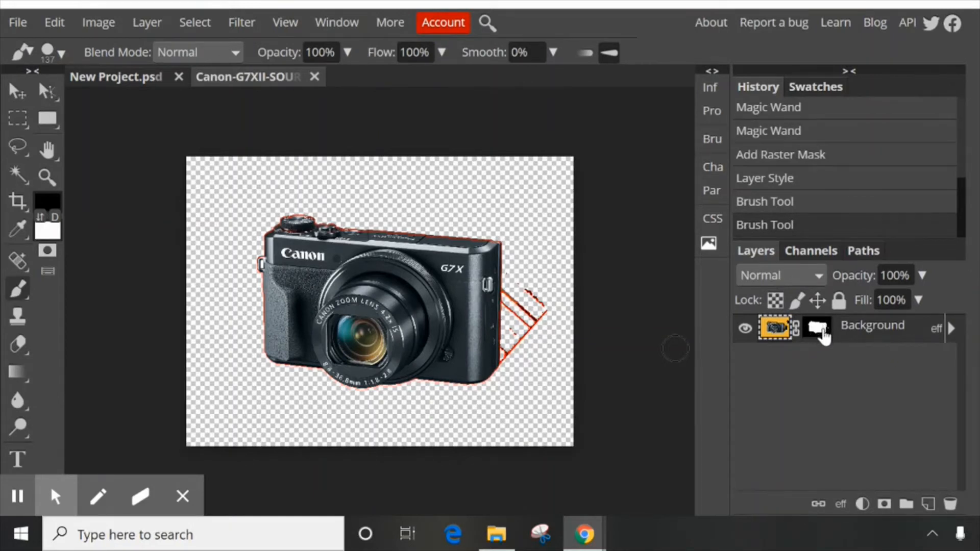
left_click(821, 333)
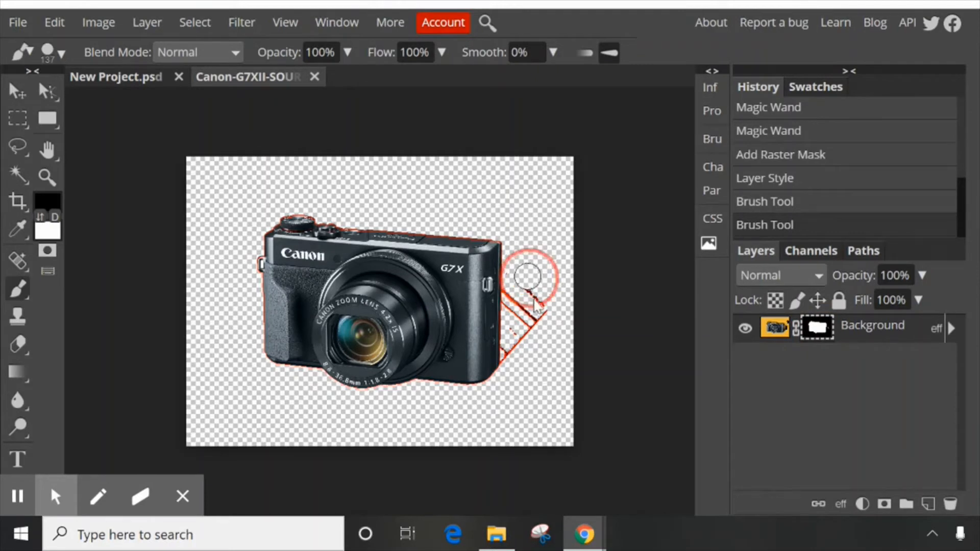
mouse_move(536, 329)
left_mouse_down()
mouse_move(525, 304)
mouse_move(527, 359)
left_mouse_up()
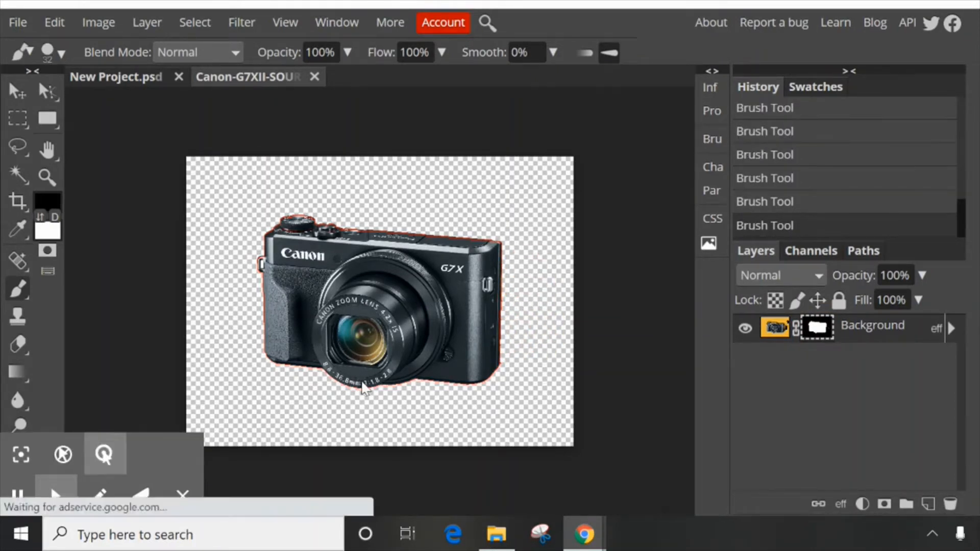
Turn off the Stroke layer style on the camera layer
scroll(396, 344, "up", 3)
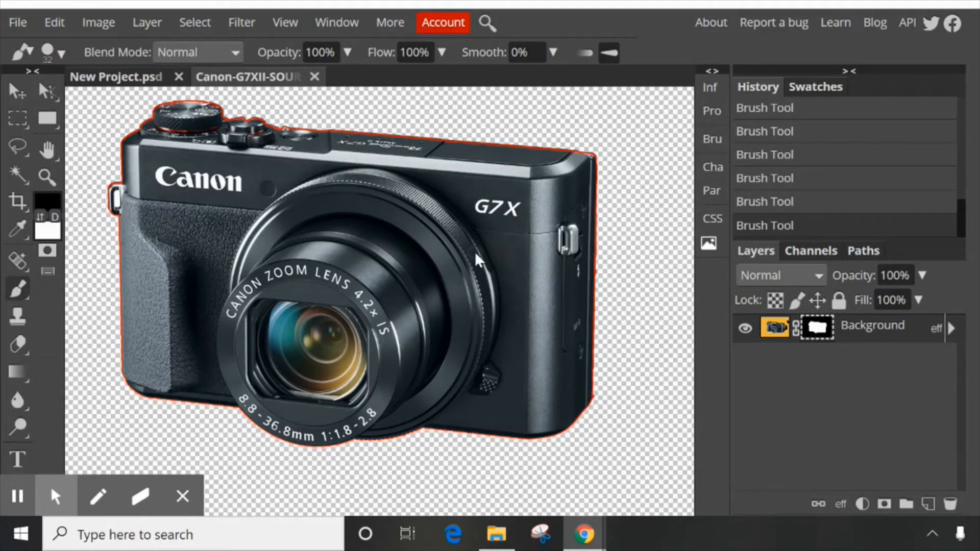
left_click(775, 329)
double_click(776, 331)
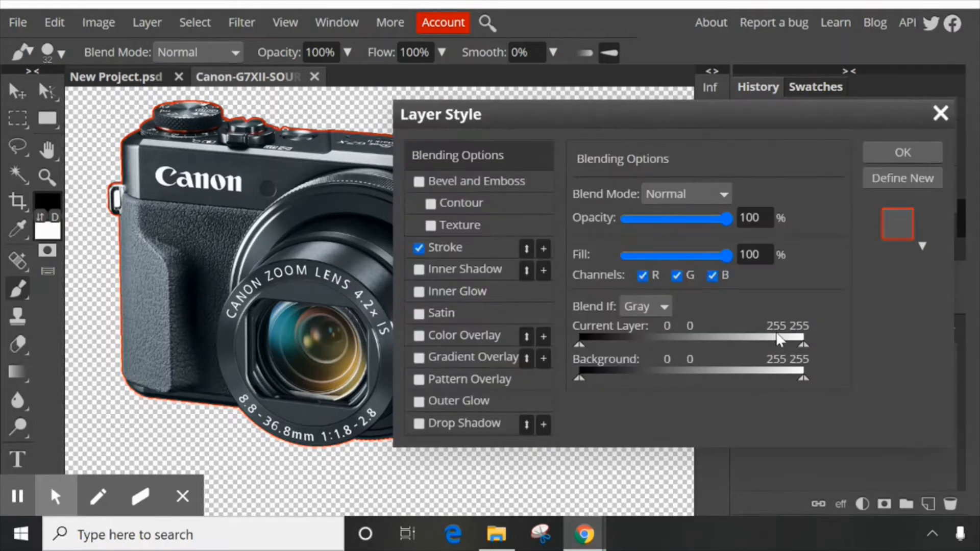
left_click(457, 246)
left_click(419, 247)
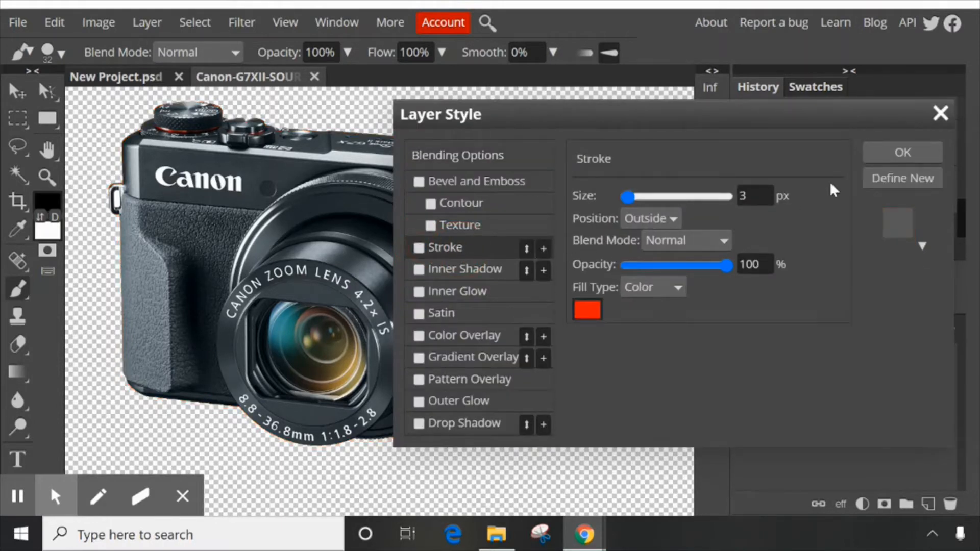
left_click(880, 153)
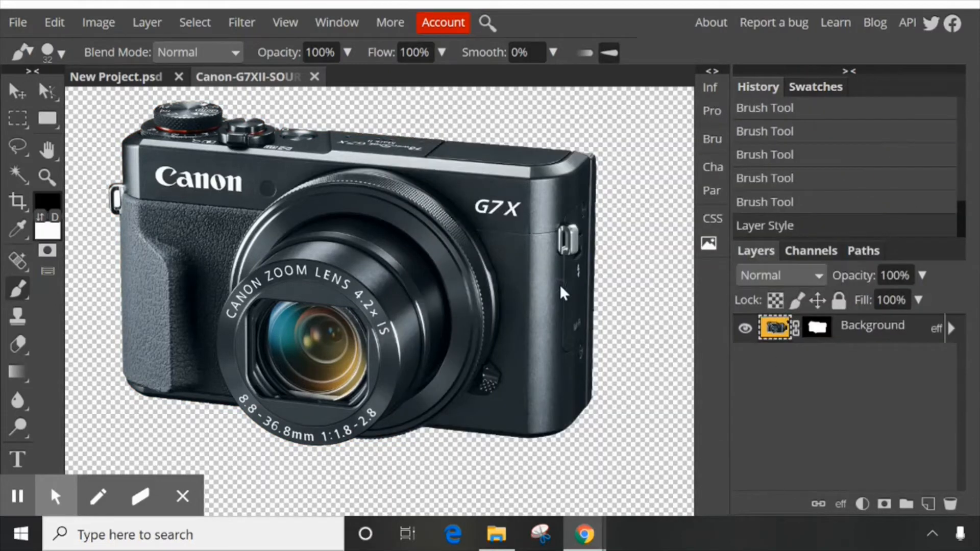
key("ctrl+minus")
key("ctrl+minus")
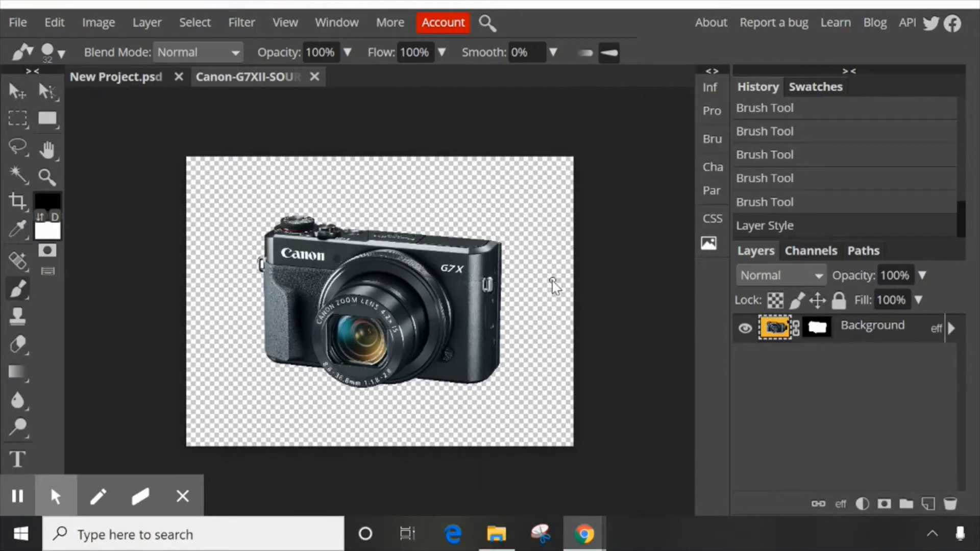
Export the cut-out camera as a 1982 x 1486 px PNG at 100% quality
left_click(26, 13)
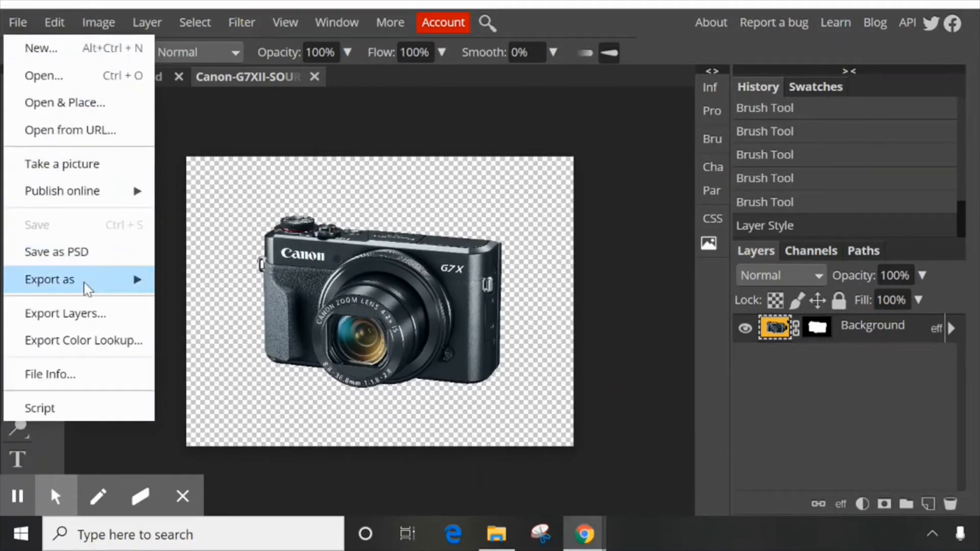
mouse_move(87, 289)
left_click(193, 286)
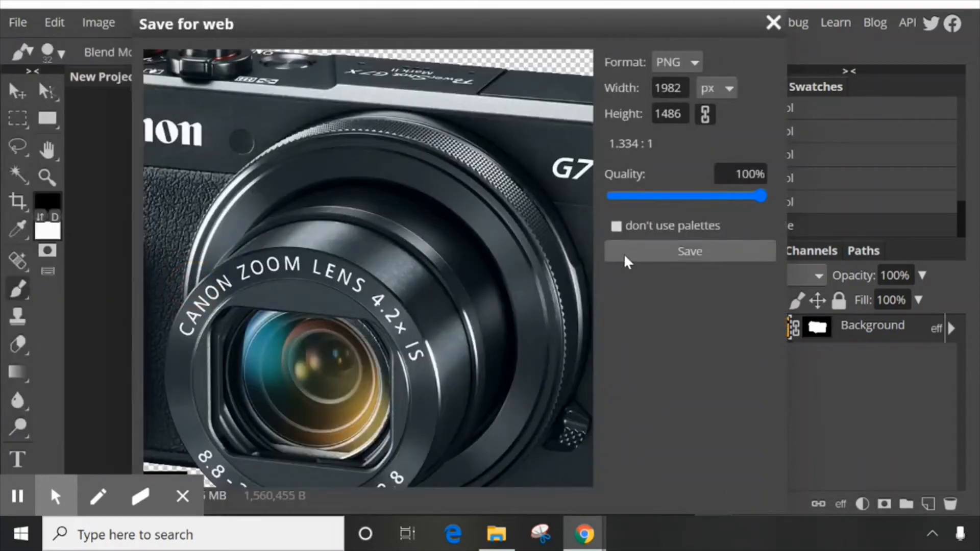
left_click(625, 255)
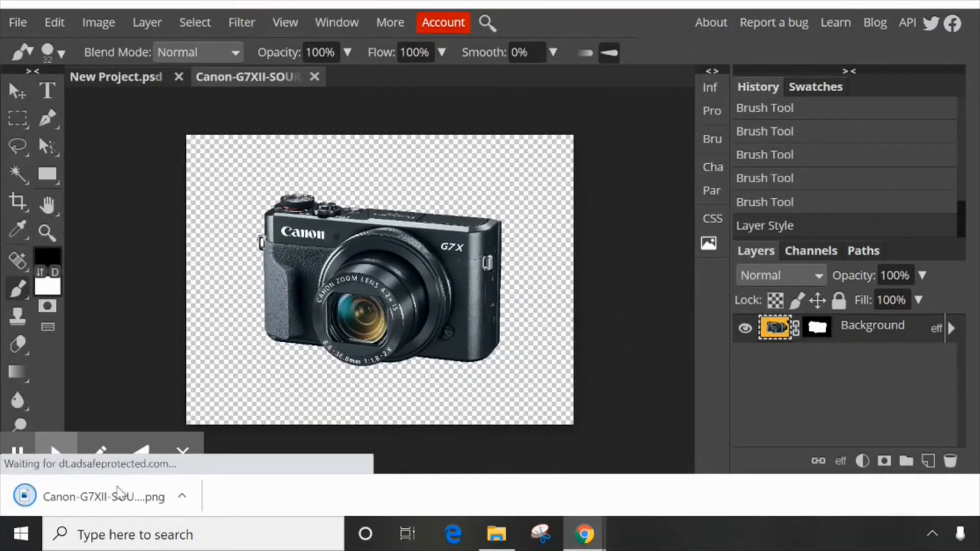
left_click(51, 443)
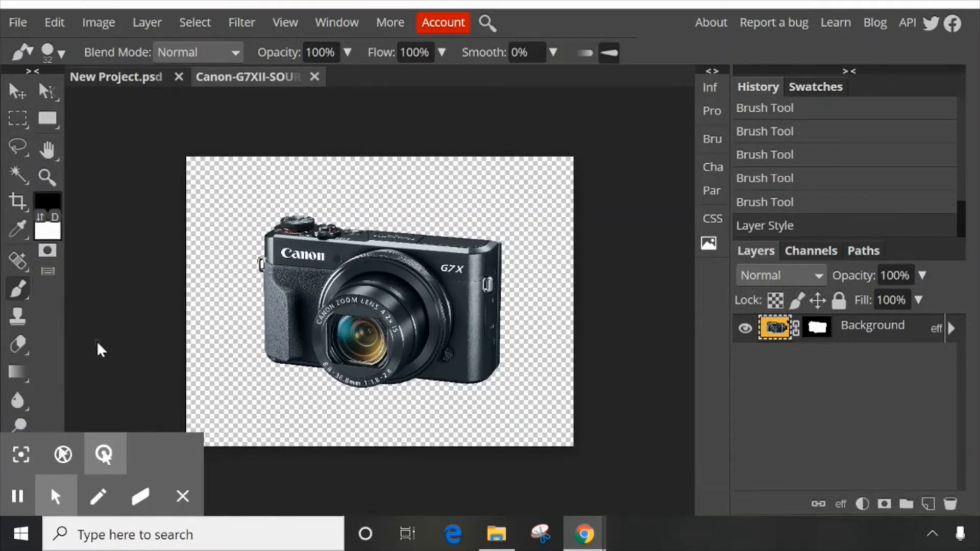
Place the cut-out camera image Canon-G7XII-SOURCE-Canon (1) into New Project.psd
left_click(125, 77)
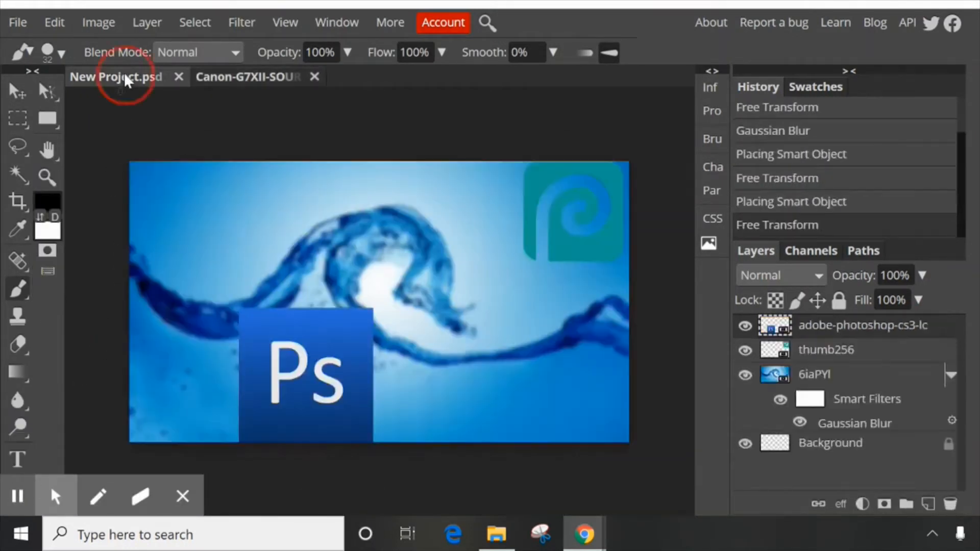
left_click(26, 16)
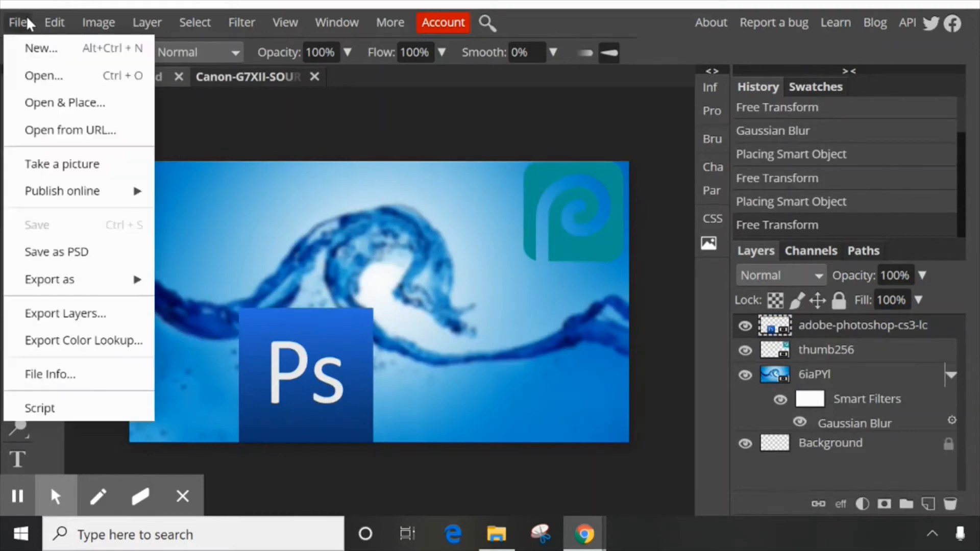
left_click(63, 99)
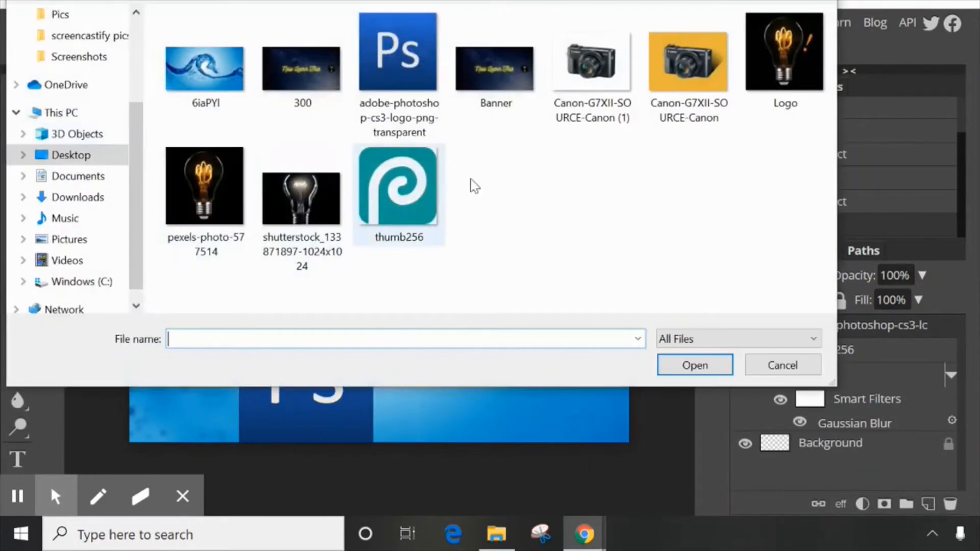
left_click(577, 77)
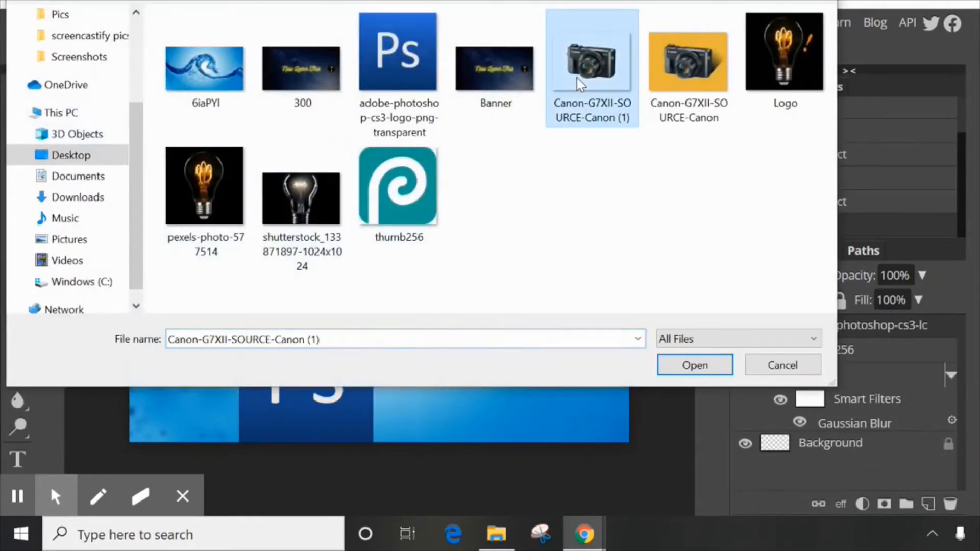
left_click(692, 366)
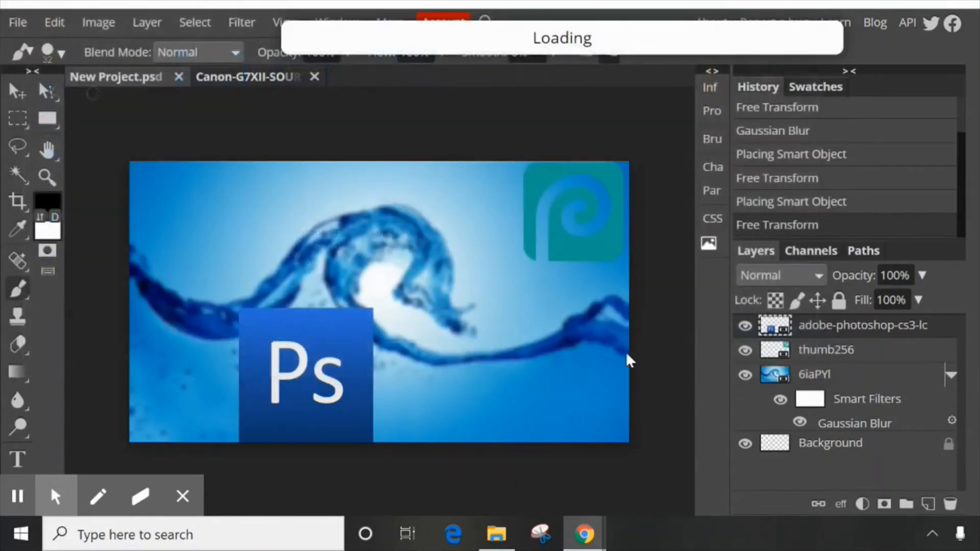
Scale the placed camera to about 50% and move it beside the Photoshop logo at about X 1000 px, Y 474 px
mouse_move(492, 313)
left_mouse_down()
mouse_move(502, 319)
mouse_move(484, 316)
mouse_move(494, 316)
left_mouse_up()
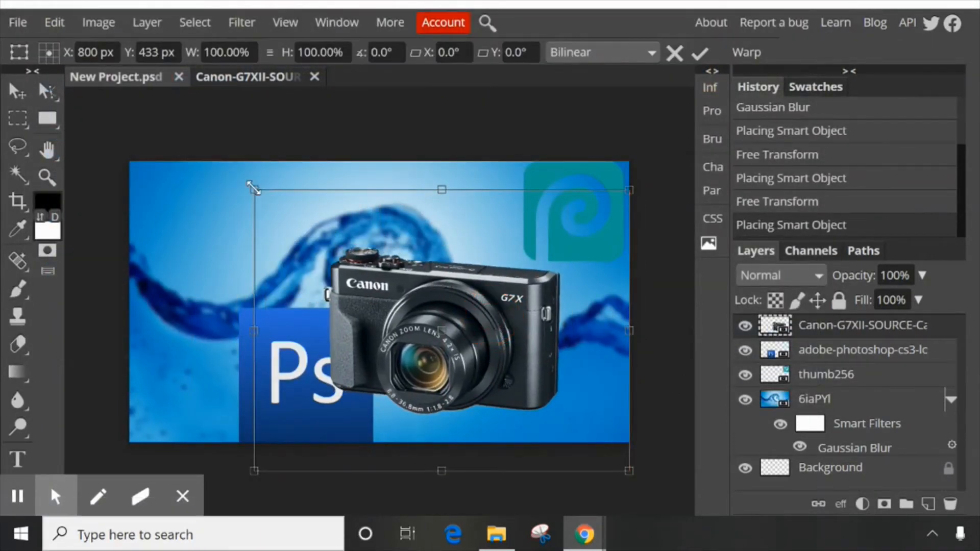
left_click_drag(253, 188, 440, 329)
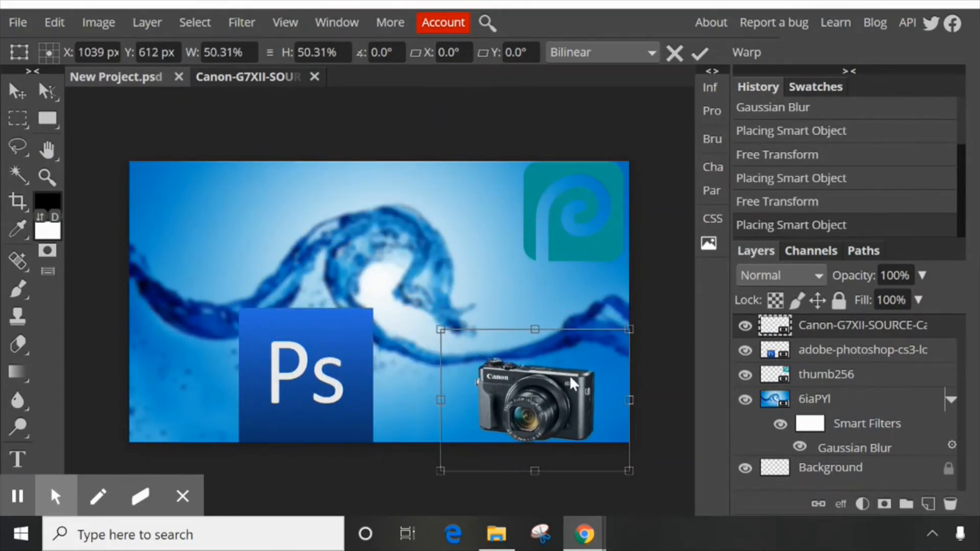
left_click_drag(582, 365, 569, 311)
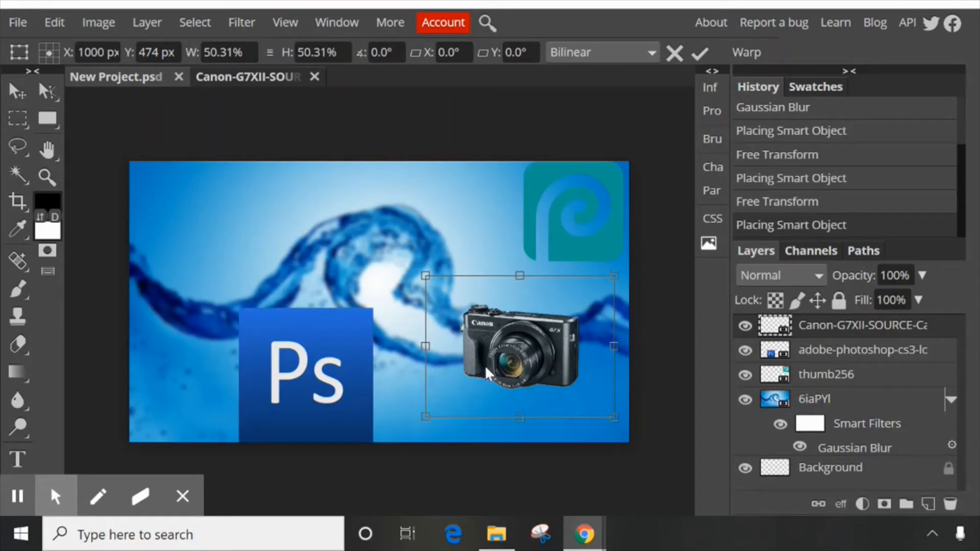
key("b")
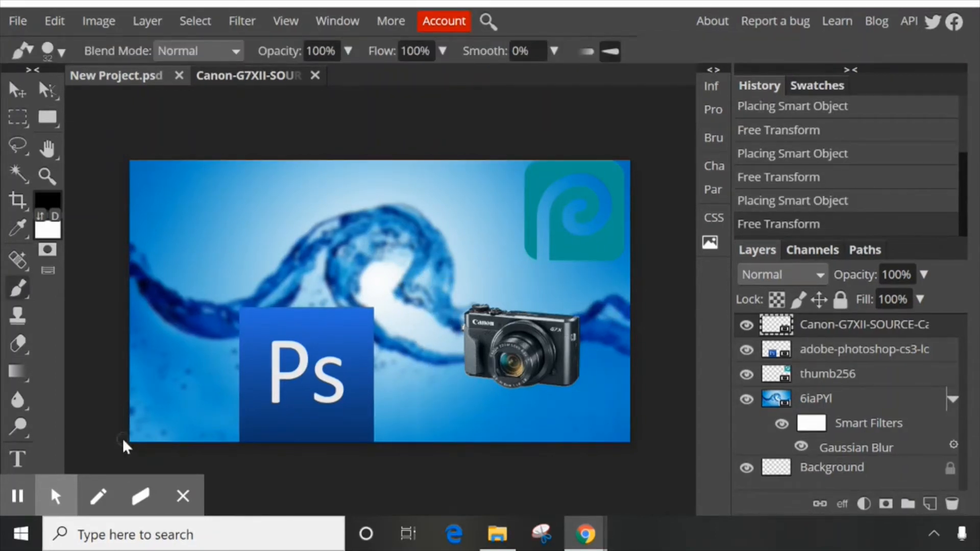
Switch to the Google Images page in the browser and search for "puppy"
left_click(176, 3)
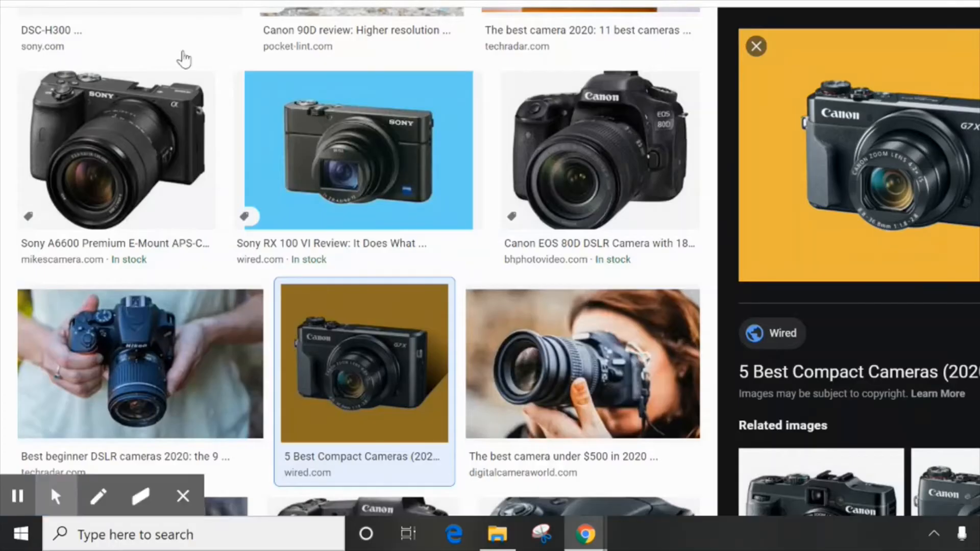
scroll(380, 236, "up", 8)
double_click(150, 47)
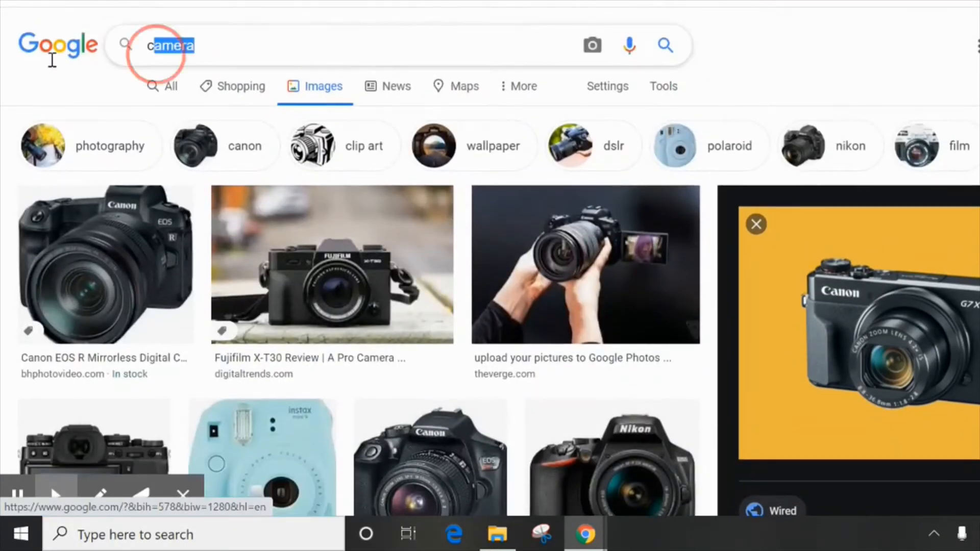
type("puppy")
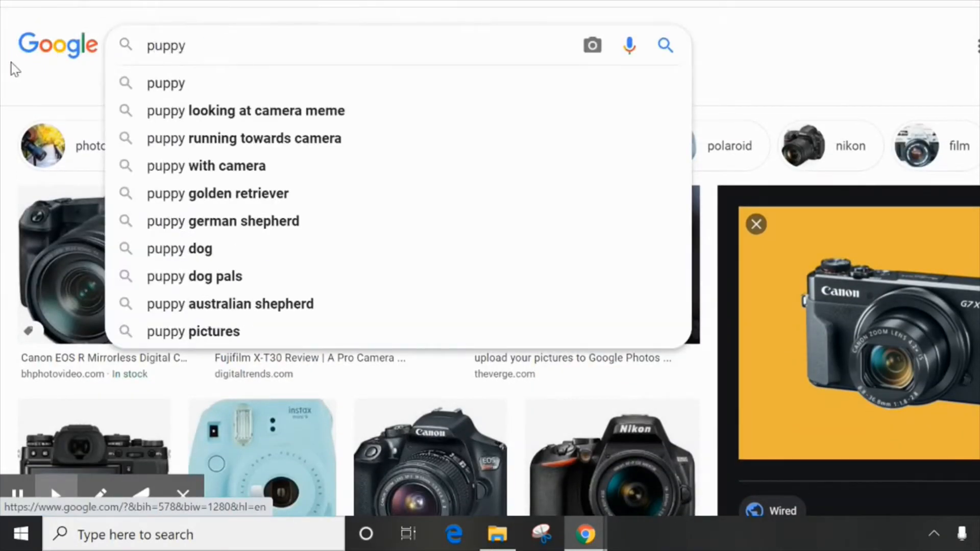
key("Return")
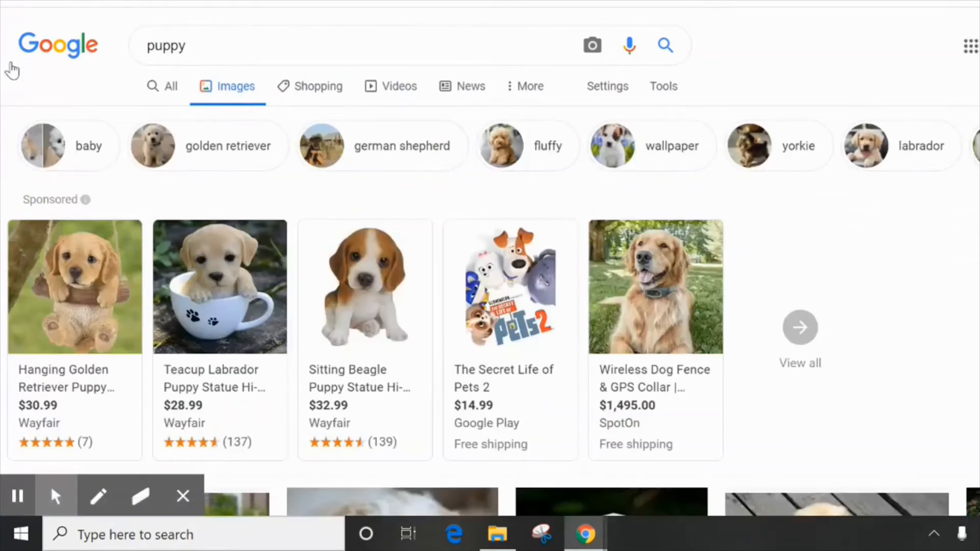
scroll(339, 257, "down", 5)
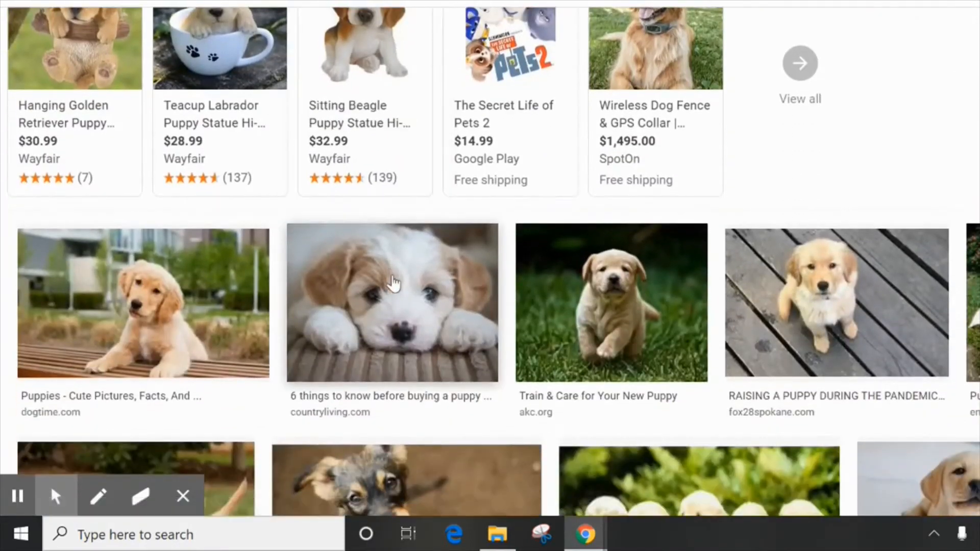
left_click(393, 283)
right_click(758, 163)
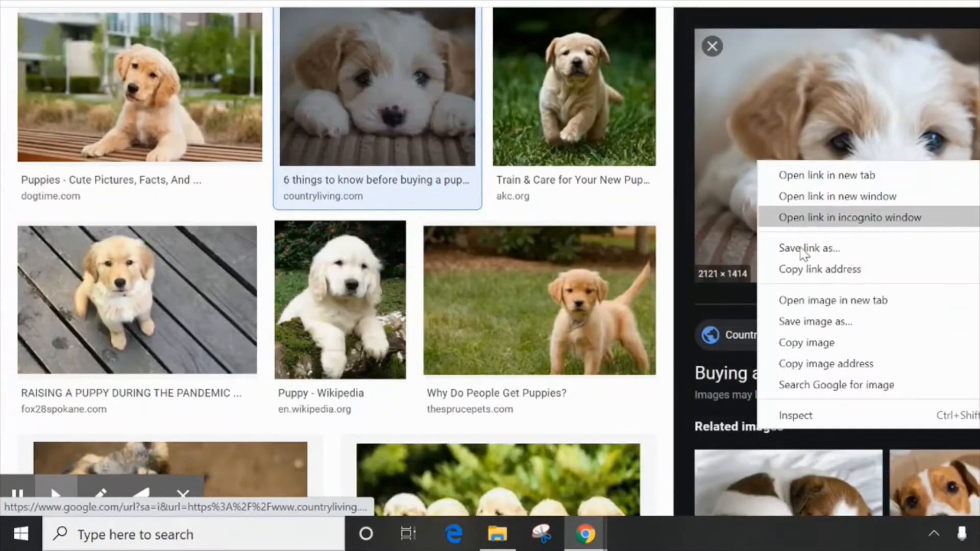
left_click(827, 321)
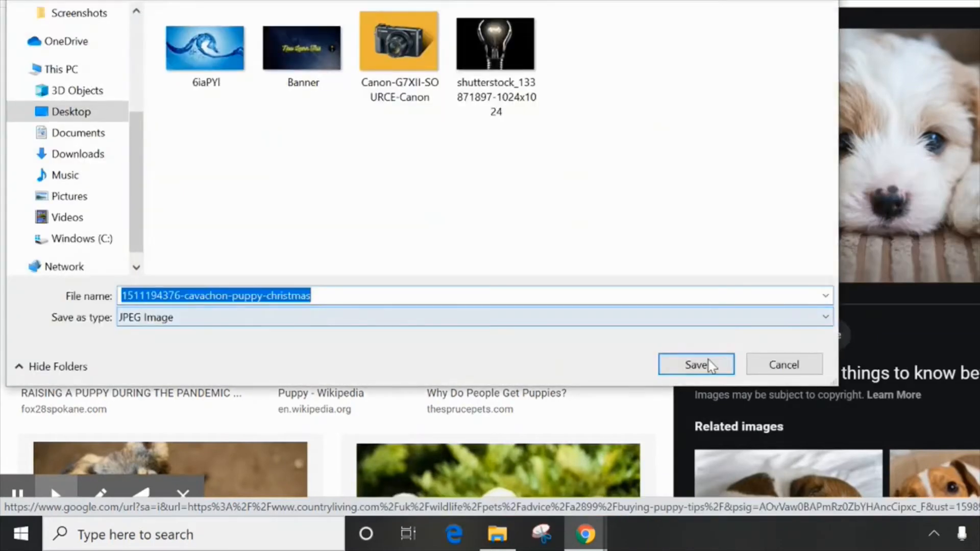
left_click(708, 359)
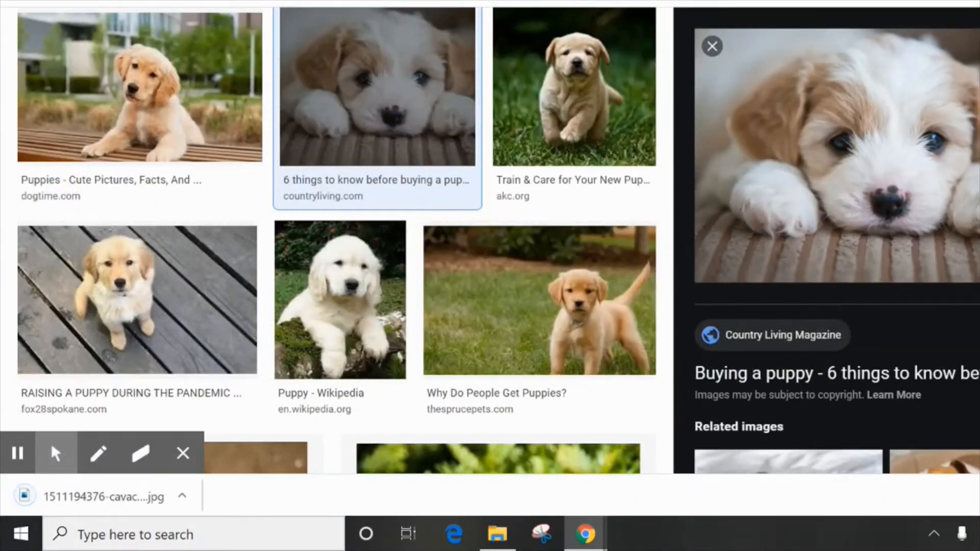
left_click(978, 495)
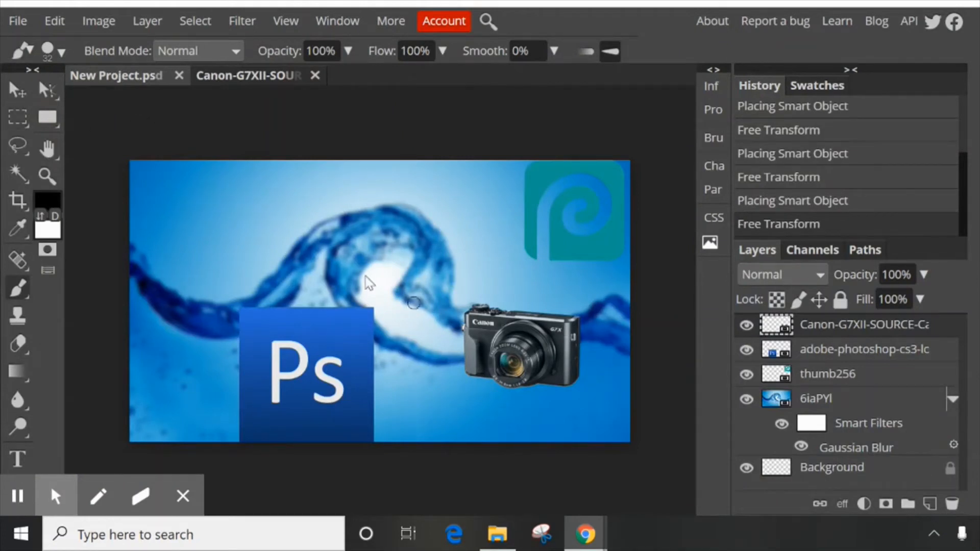
left_click(18, 22)
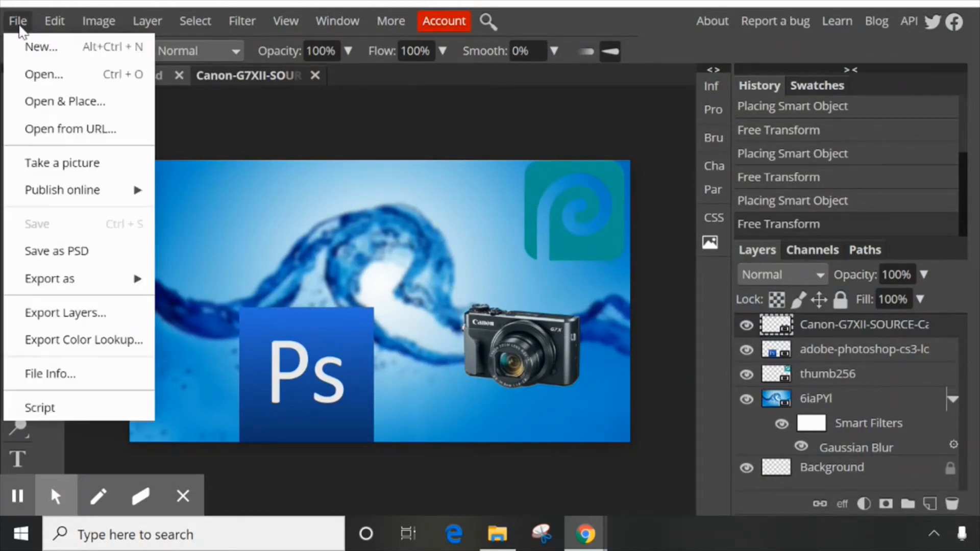
left_click(42, 76)
left_click(398, 71)
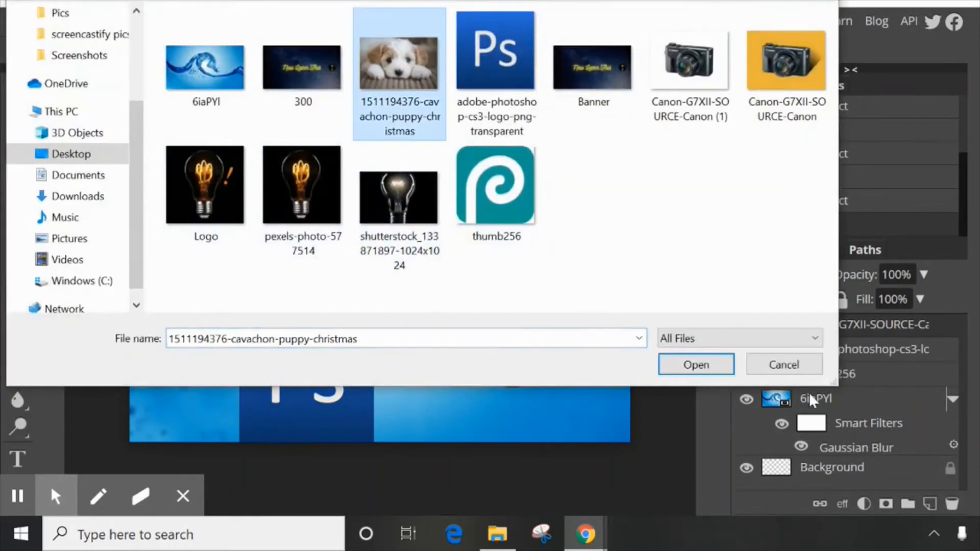
left_click(706, 367)
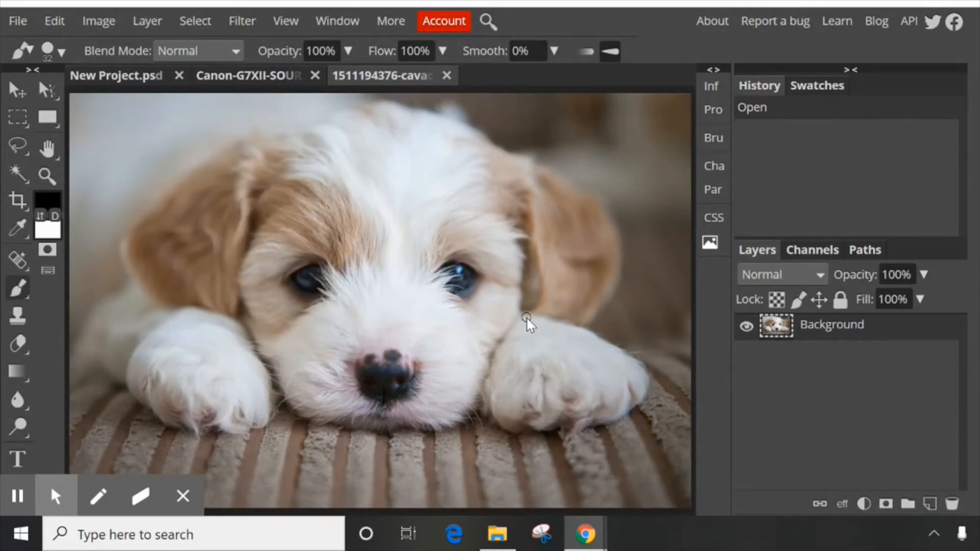
Try to select the puppy with the Quick Selection tool, and revert the photo to its opened state
right_click(14, 173)
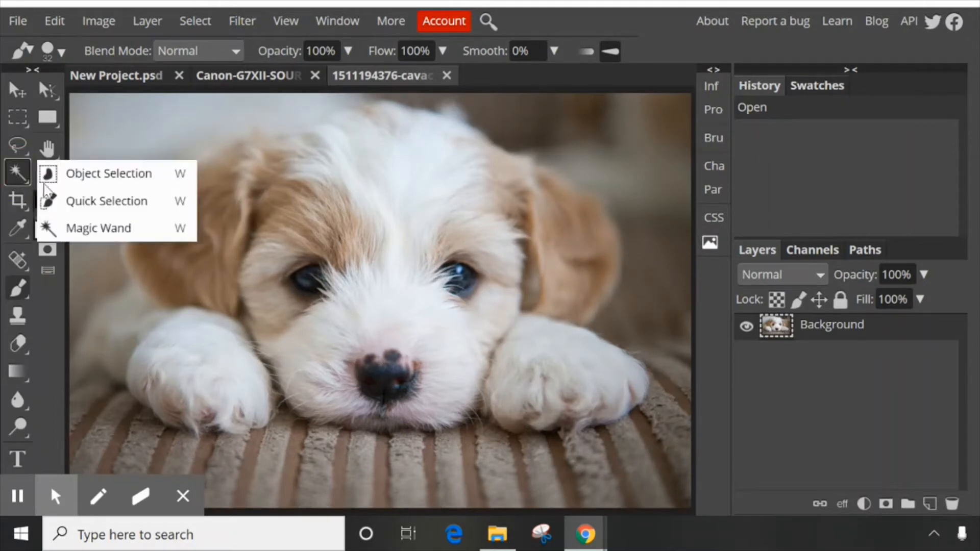
left_click(93, 204)
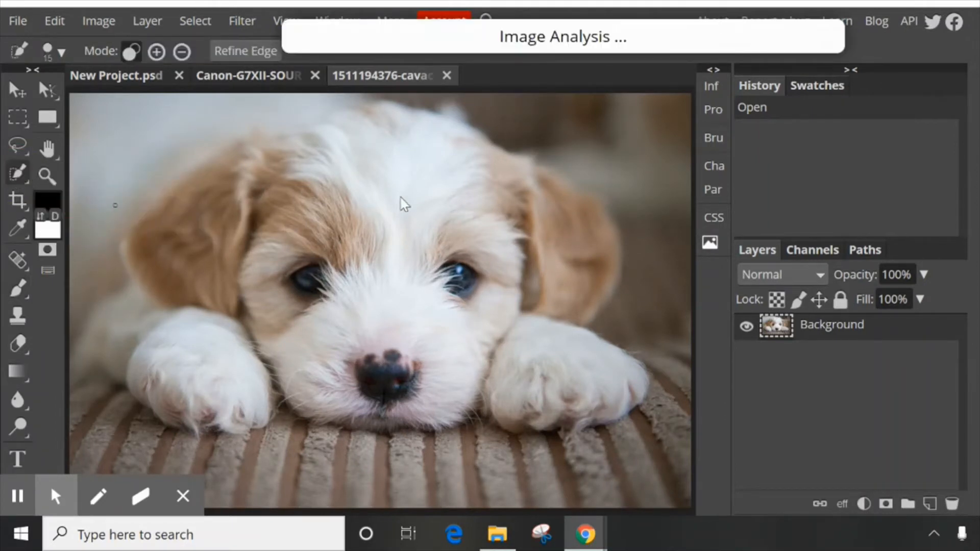
left_click(395, 248)
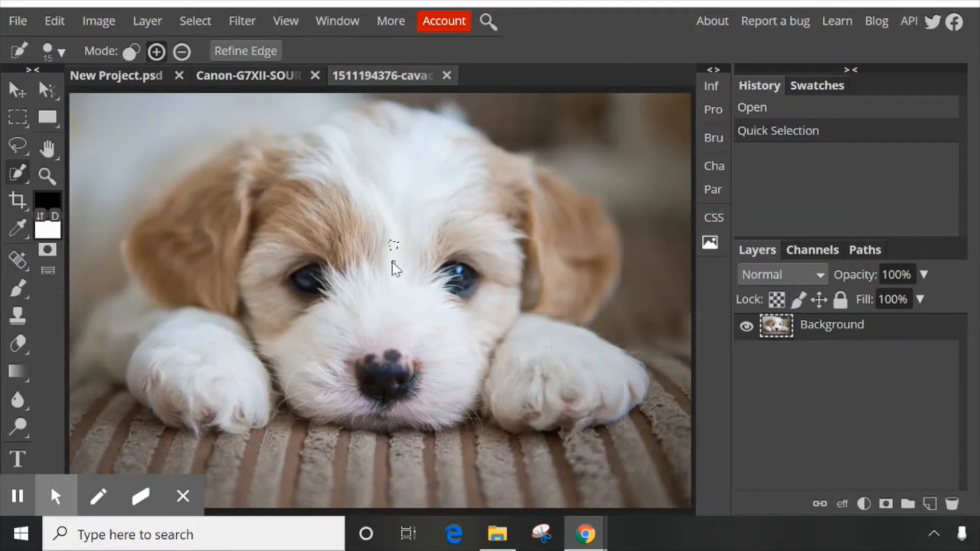
left_click(491, 179)
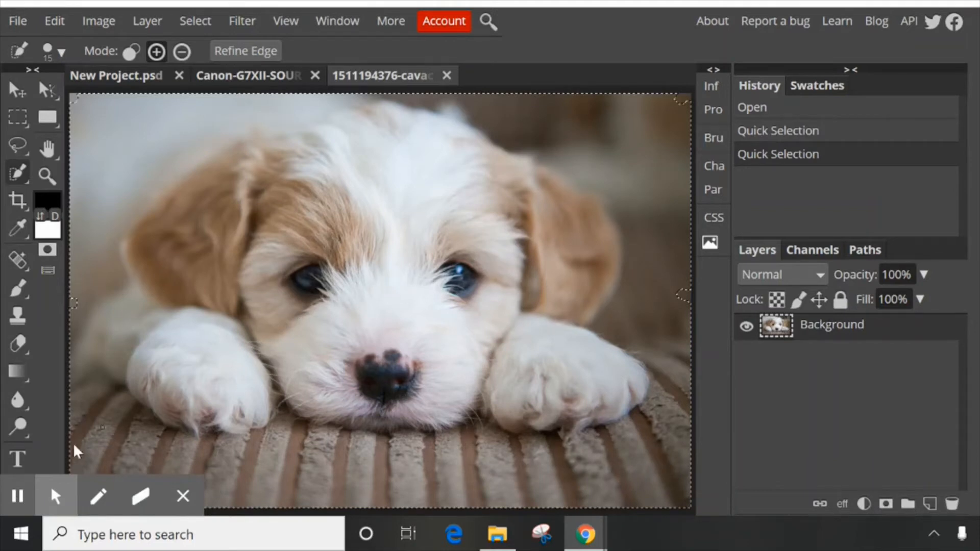
left_click(80, 422, "ctrl")
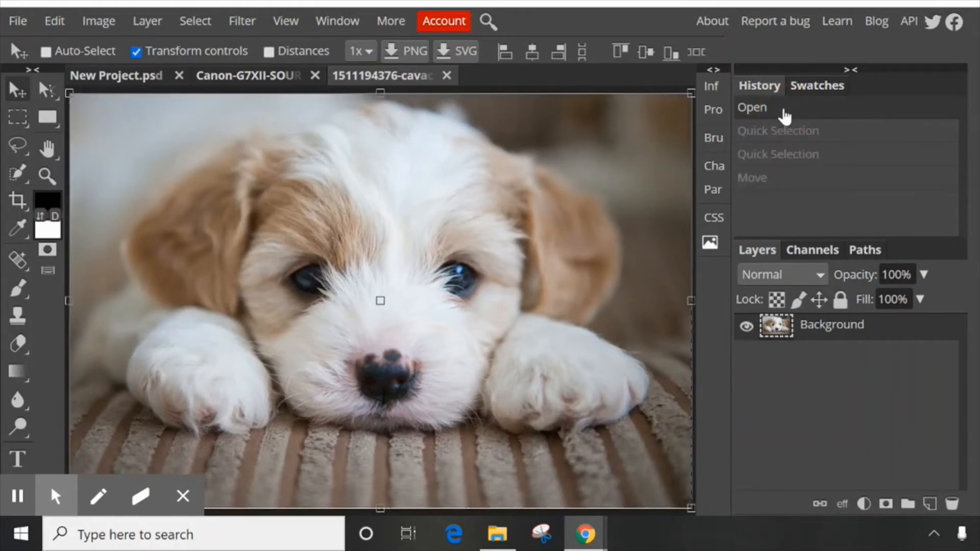
left_click(784, 112)
Erase a 15 px line through the background from beside the puppy's right-hand ear, around and below both paws
left_click(20, 343)
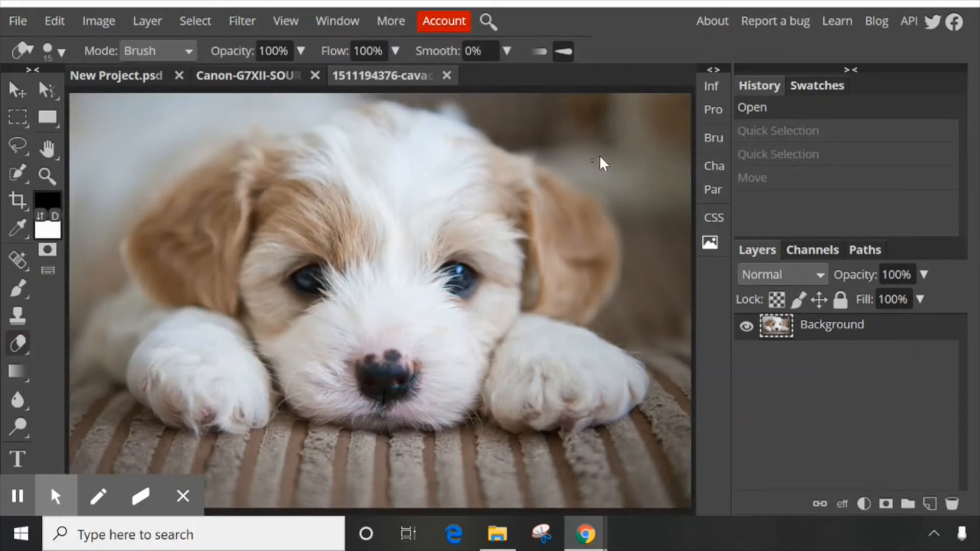
mouse_move(580, 143)
left_mouse_down()
mouse_move(632, 186)
mouse_move(647, 244)
left_mouse_up()
mouse_move(646, 305)
left_mouse_down()
mouse_move(637, 331)
mouse_move(671, 409)
mouse_move(655, 449)
mouse_move(624, 467)
mouse_move(315, 481)
mouse_move(166, 451)
left_mouse_up()
left_click_drag(90, 383, 91, 384)
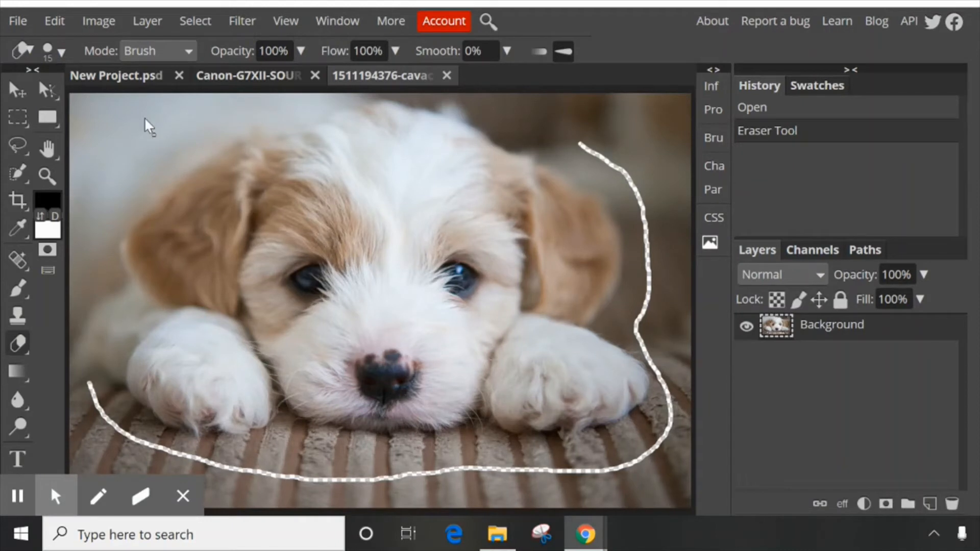
Clear two rectangular background areas in the photo's upper right corner using Rectangle Select, and remove the selection
left_click(16, 113)
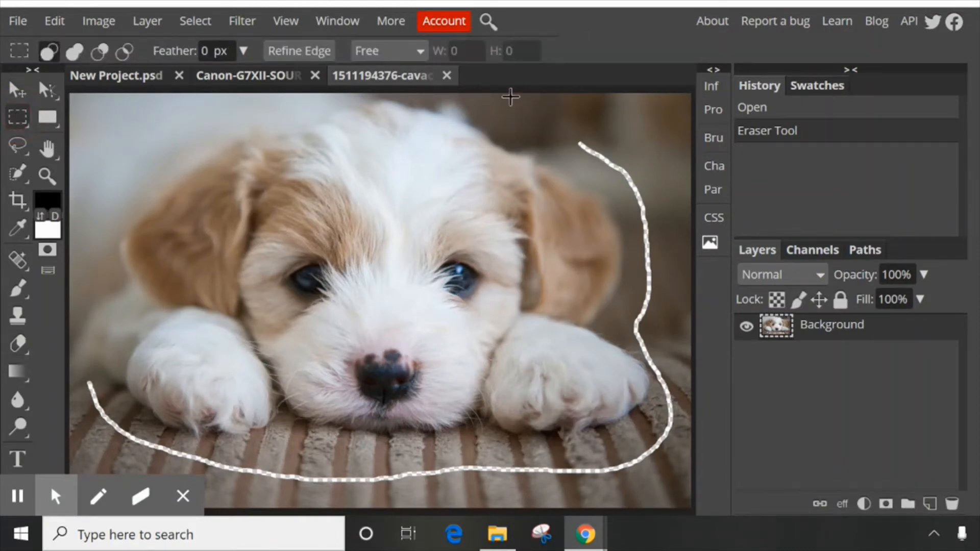
left_click_drag(513, 87, 703, 139)
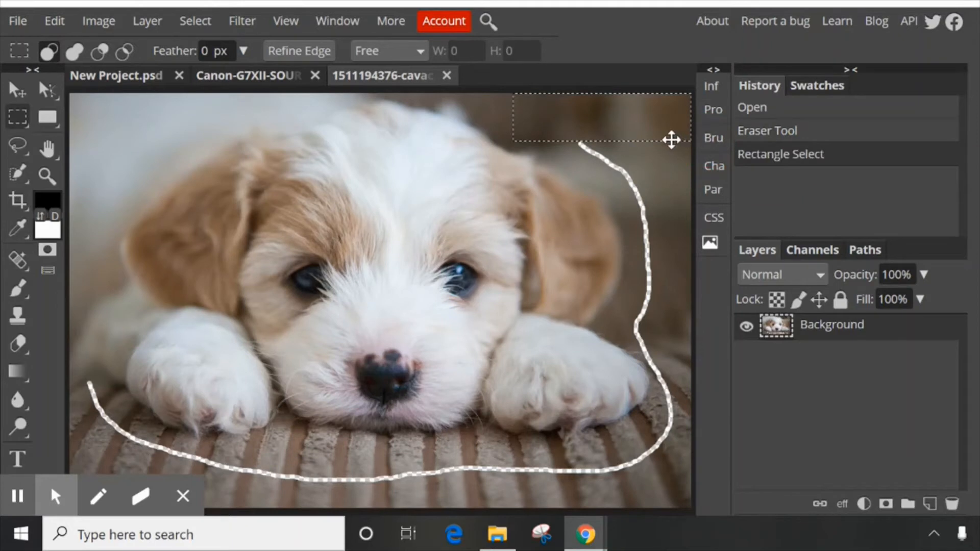
key("Delete")
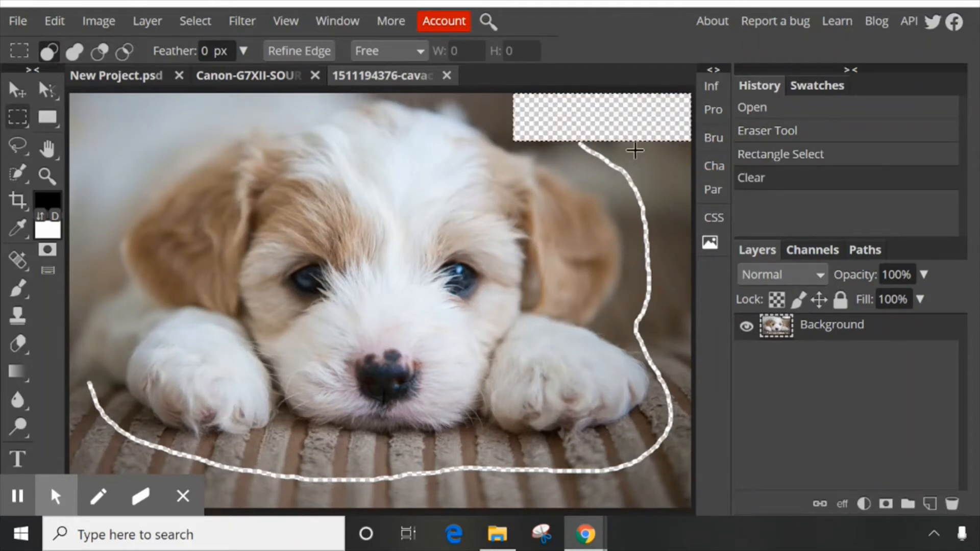
left_click_drag(635, 149, 682, 229)
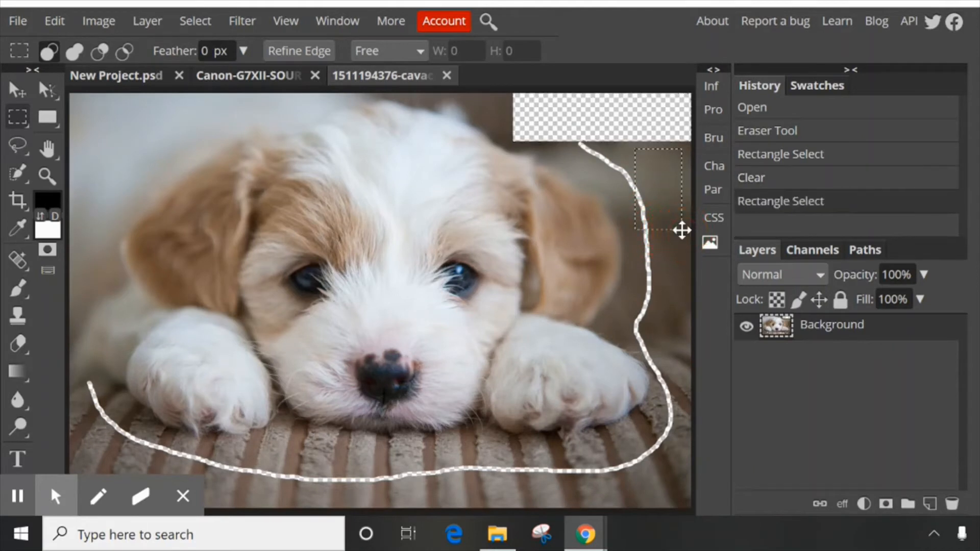
key("Delete")
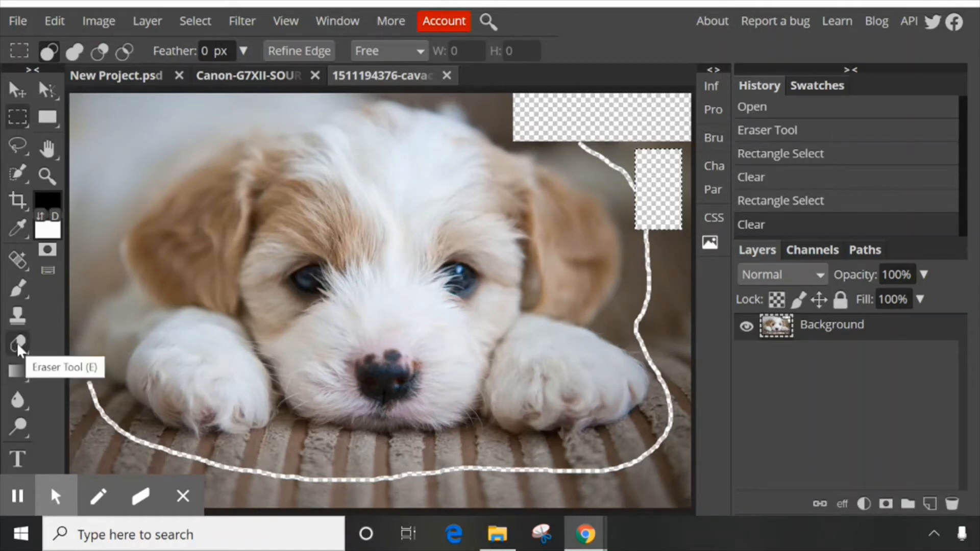
left_click(663, 251)
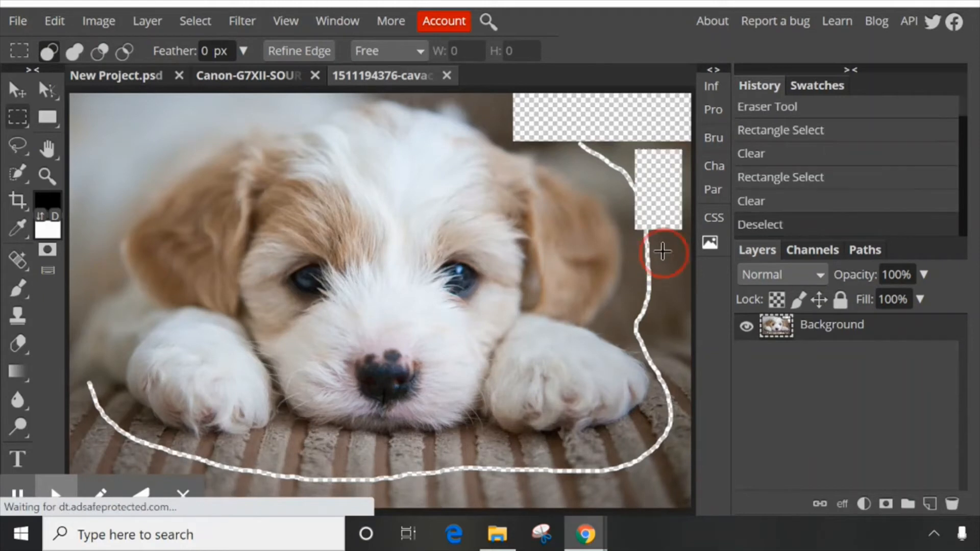
Erase a small scribble below the cleared rectangle at the photo's right edge, and clear a thin rectangular area in its upper left corner
left_click(21, 345)
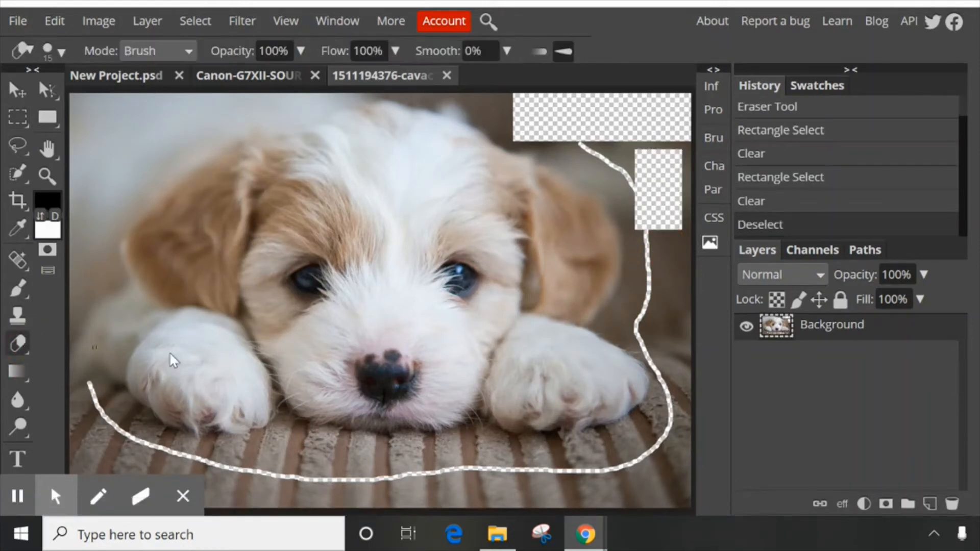
mouse_move(665, 278)
left_mouse_down()
mouse_move(667, 293)
mouse_move(663, 263)
left_mouse_up()
left_click(17, 119)
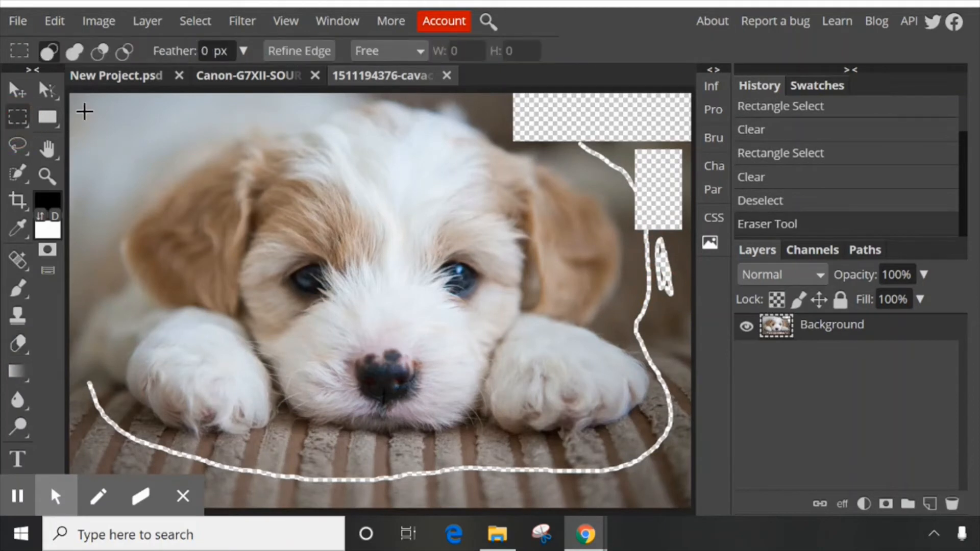
left_click_drag(85, 110, 187, 134)
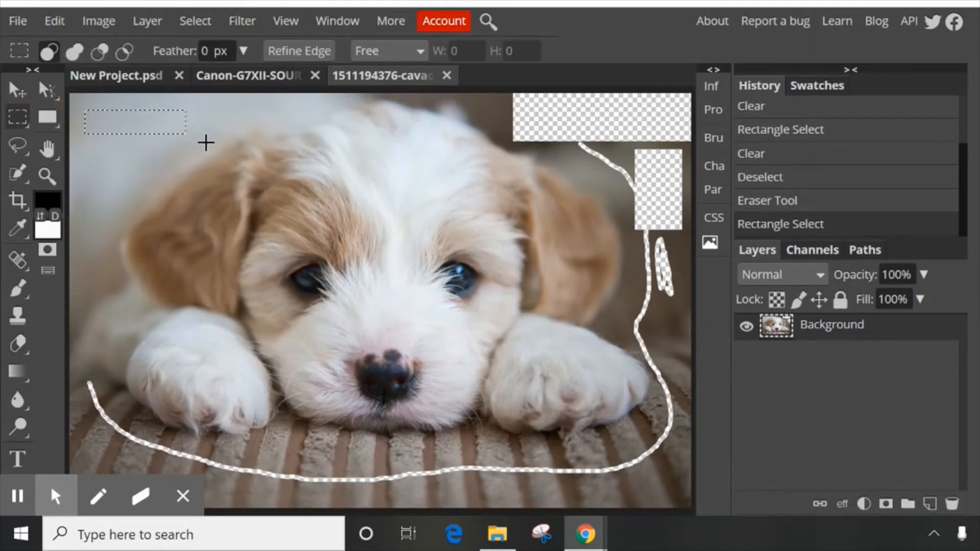
key("Delete")
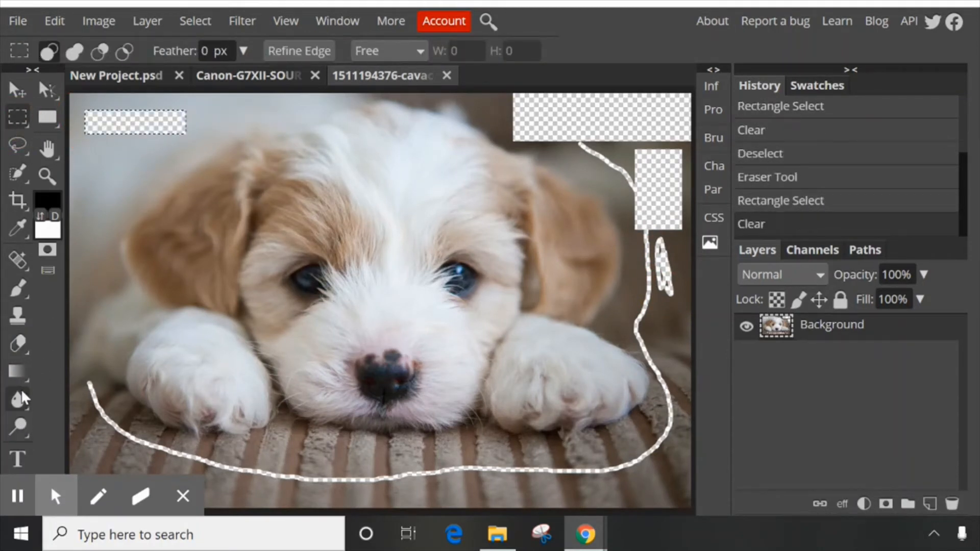
Try to erase across the puppy's forehead outside the active selection, and remove the selection
left_click(16, 341)
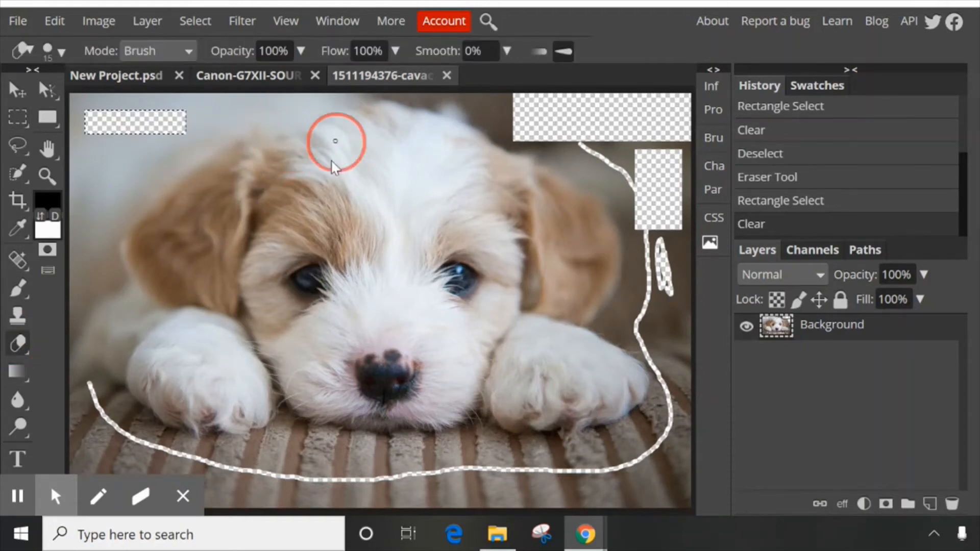
mouse_move(335, 141)
left_mouse_down()
mouse_move(267, 184)
mouse_move(306, 158)
mouse_move(294, 155)
mouse_move(255, 186)
left_mouse_up()
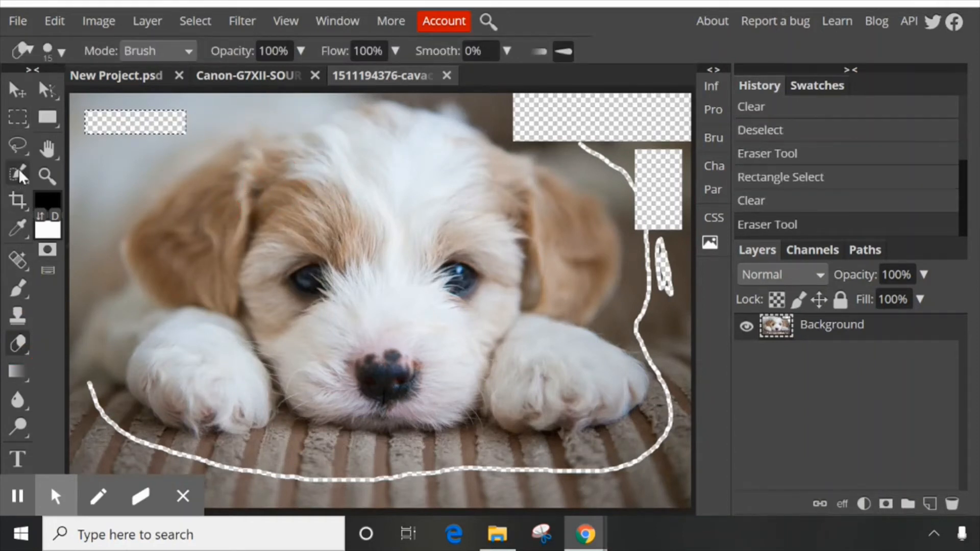
left_click(18, 118)
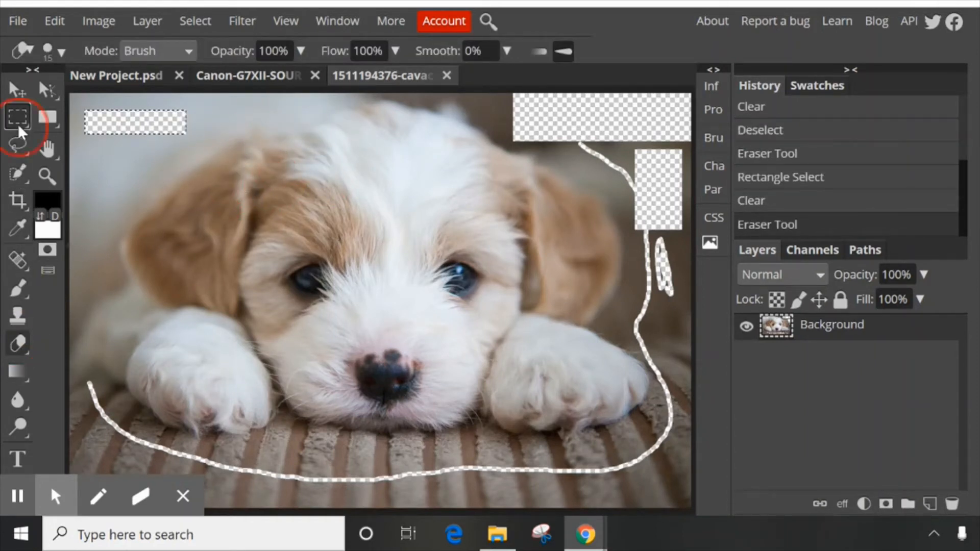
left_click(111, 160)
Erase a short 15 px line and a wide 153 px band through the striped blanket below the puppy's chin, undoing any extra stroke
left_click(13, 347)
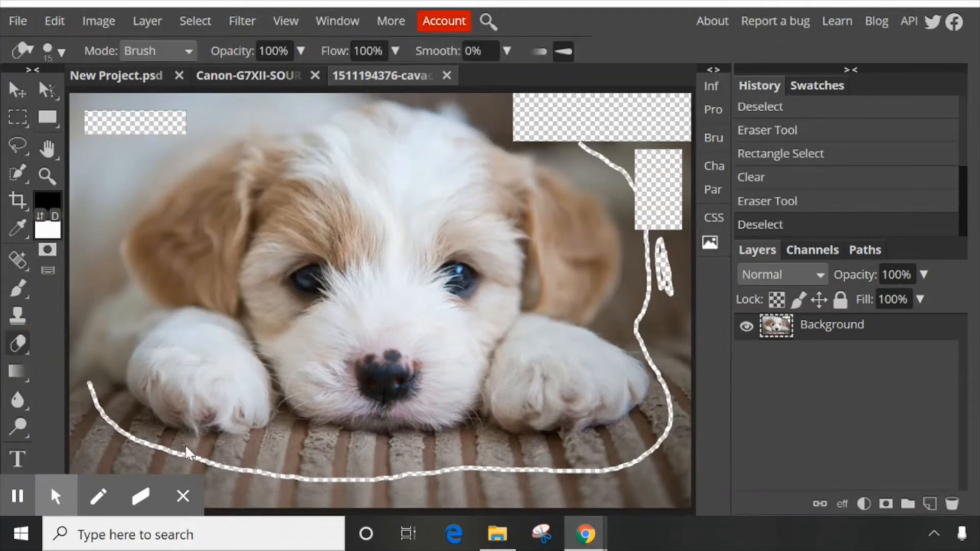
left_click_drag(332, 452, 341, 455)
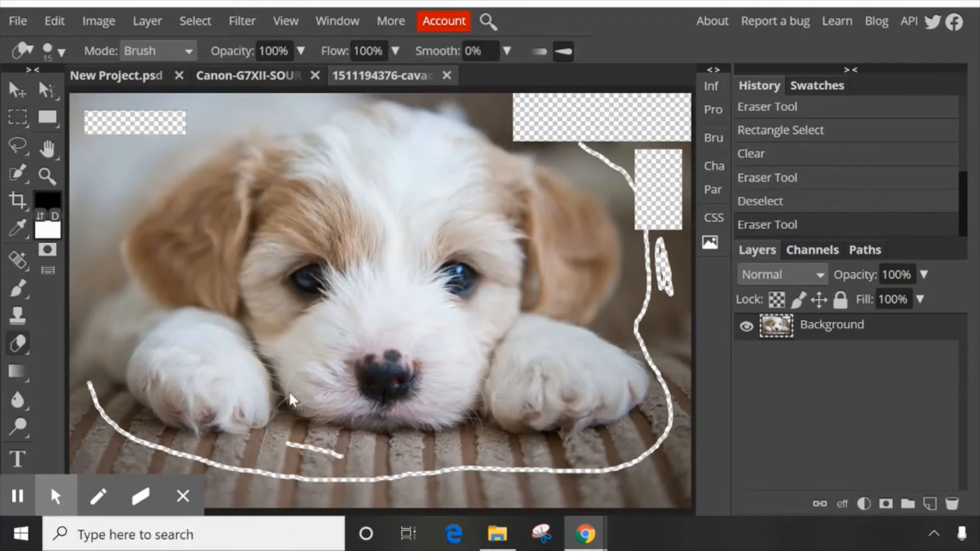
left_click(61, 50)
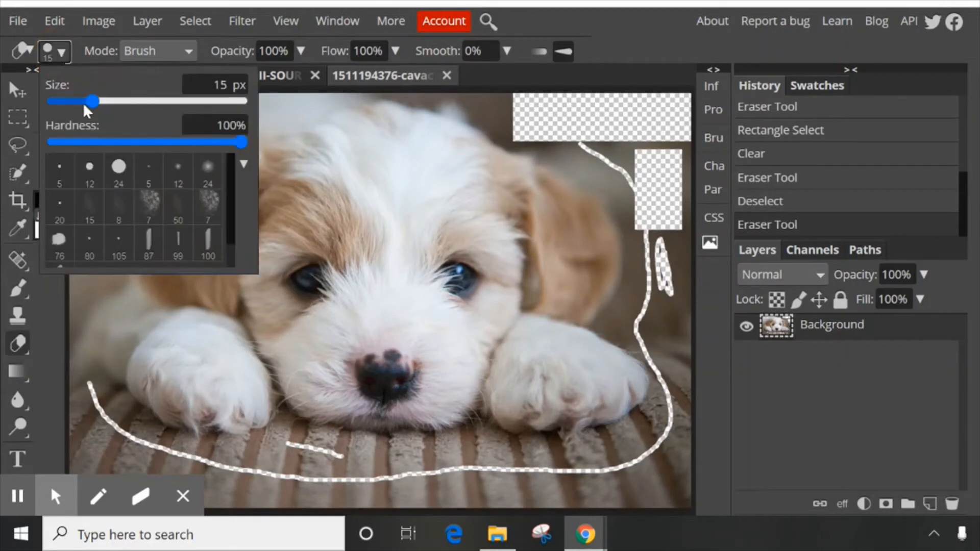
left_click_drag(91, 101, 148, 105)
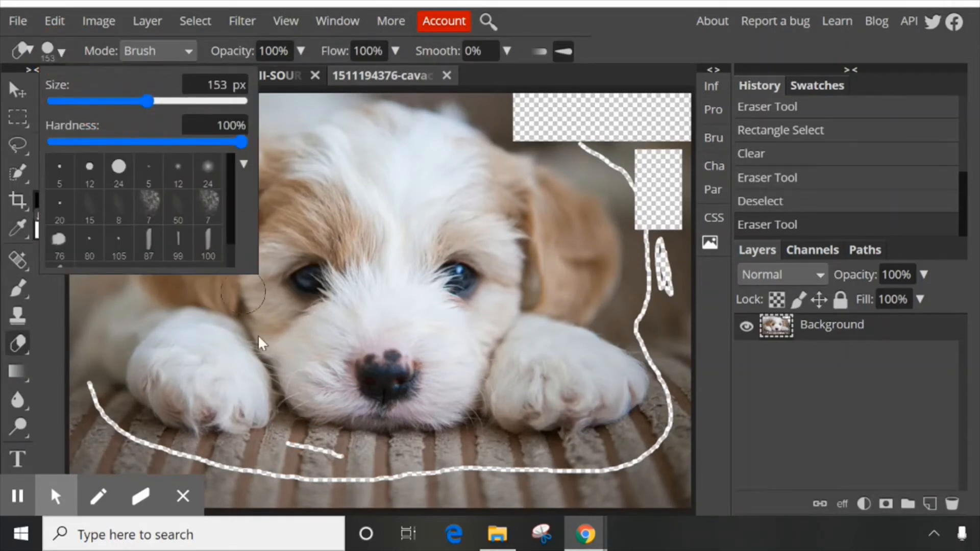
mouse_move(302, 456)
left_mouse_down()
mouse_move(508, 476)
mouse_move(593, 462)
left_mouse_up()
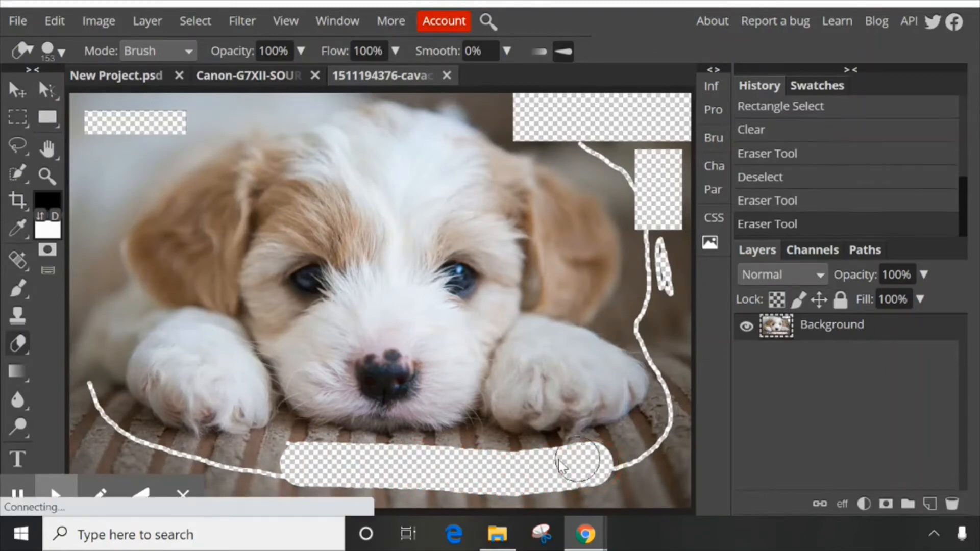
scroll(387, 344, "up", 2)
scroll(503, 368, "down", 3)
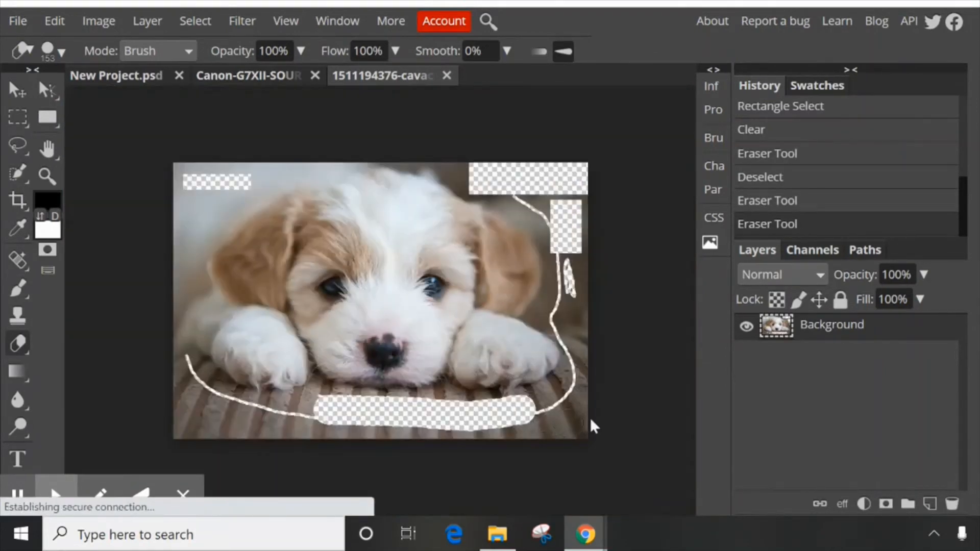
key("ctrl+z")
Erase the blanket from the puppy's chin and left-hand paw down to the photo's lower edge with the 153 px eraser
scroll(272, 392, "up", 5)
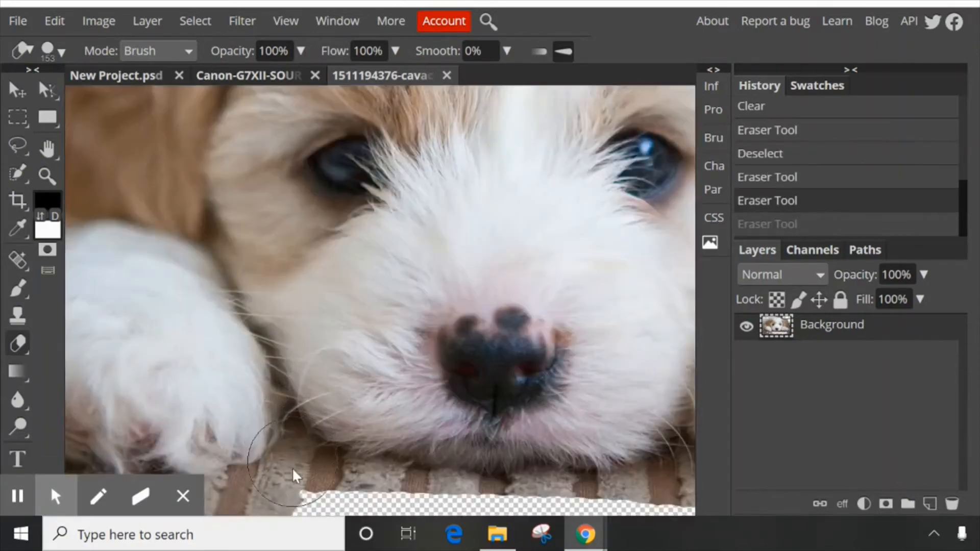
mouse_move(292, 468)
left_mouse_down()
mouse_move(371, 486)
mouse_move(597, 486)
mouse_move(660, 466)
left_mouse_up()
scroll(397, 443, "down", 3)
scroll(395, 439, "down", 3)
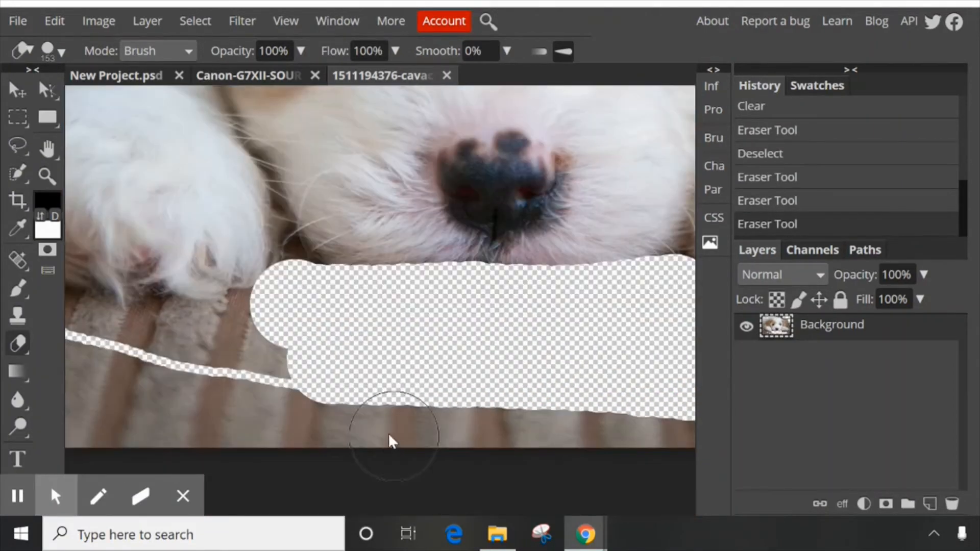
mouse_move(306, 369)
left_mouse_down()
mouse_move(153, 347)
mouse_move(227, 329)
mouse_move(329, 336)
mouse_move(371, 405)
mouse_move(447, 427)
mouse_move(691, 423)
left_mouse_up()
mouse_move(317, 411)
left_mouse_down()
mouse_move(236, 412)
mouse_move(398, 420)
left_mouse_up()
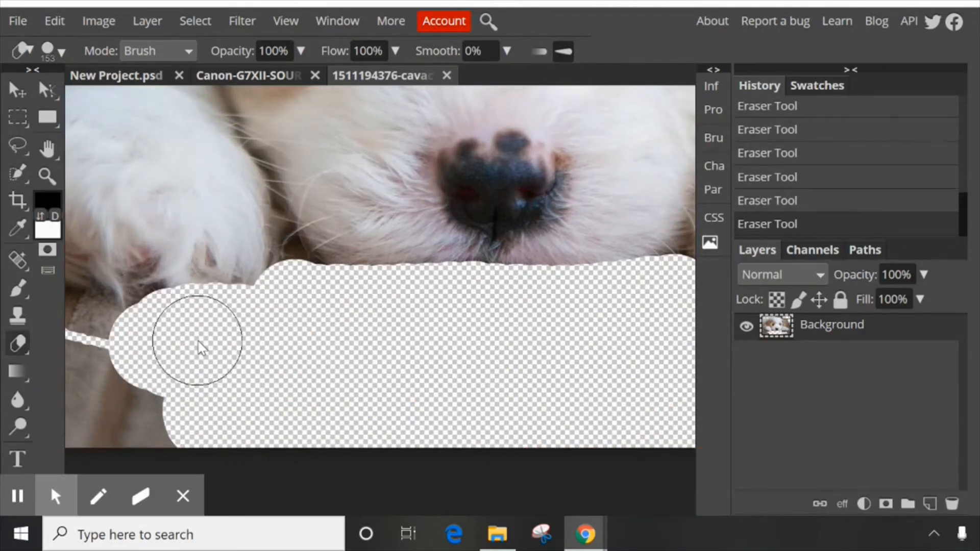
Erase the remaining blanket in the photo's lower left corner beneath the puppy's left-hand paw
left_click(51, 147)
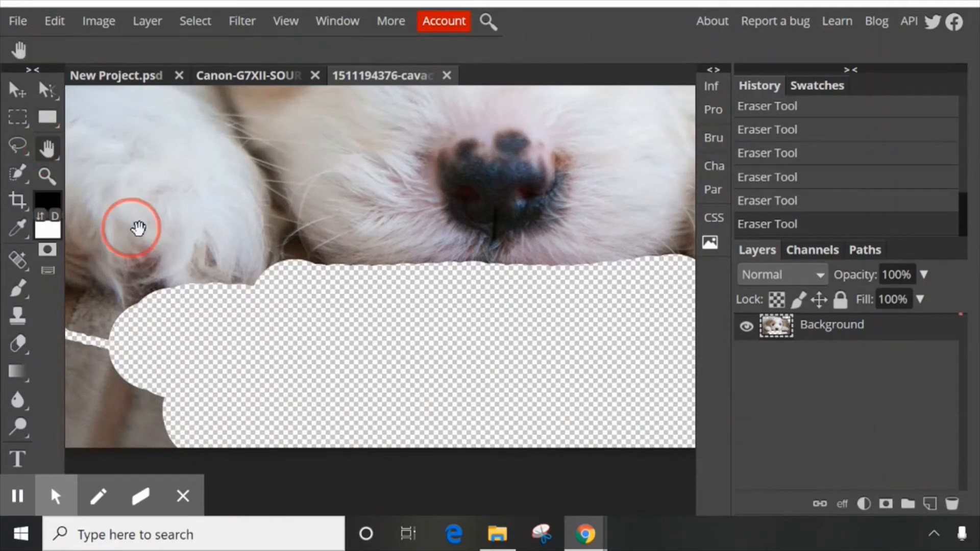
mouse_move(138, 225)
left_mouse_down()
mouse_move(547, 193)
mouse_move(564, 183)
left_mouse_up()
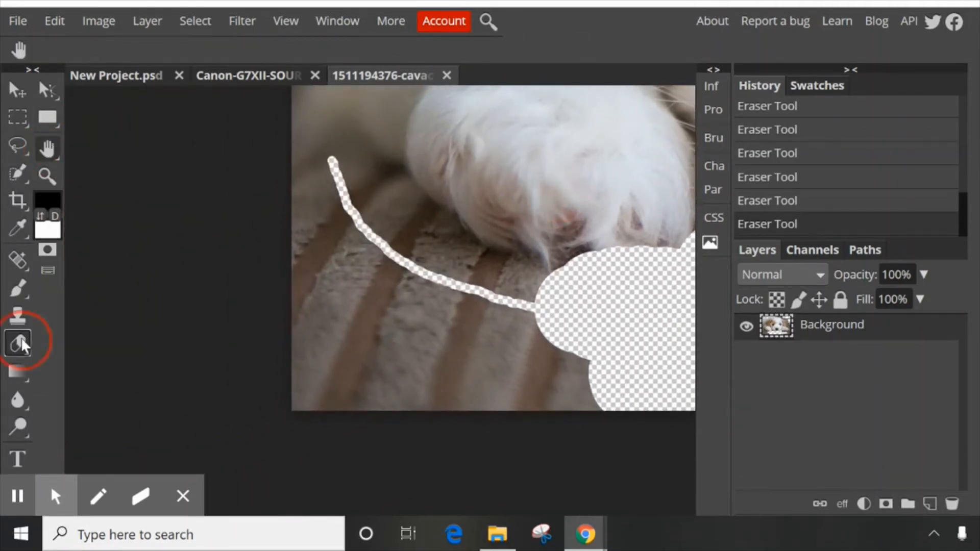
left_click(20, 341)
mouse_move(445, 251)
left_mouse_down()
mouse_move(370, 268)
mouse_move(332, 413)
mouse_move(605, 372)
mouse_move(426, 328)
left_mouse_up()
scroll(482, 327, "down", 4)
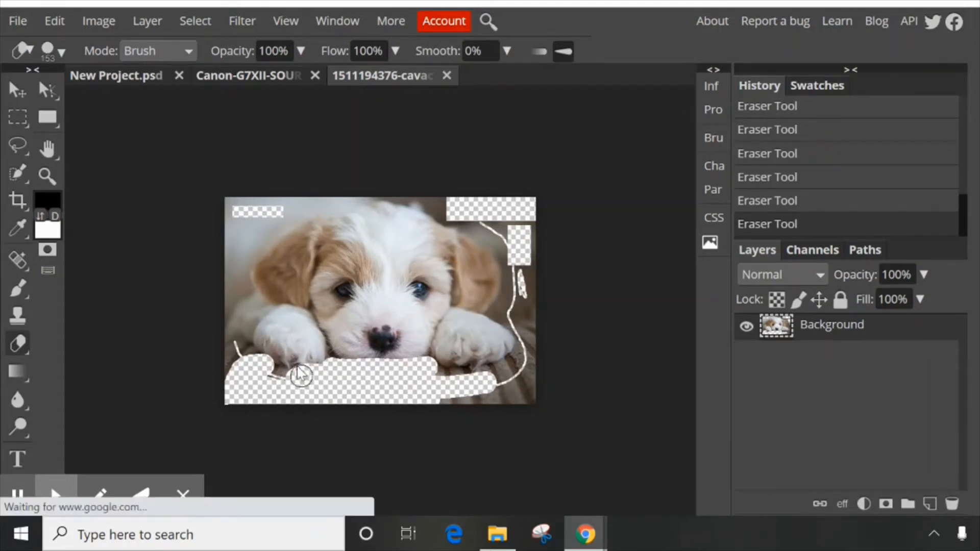
In New Project.psd, add the text "YouTube Thumbnail with Photopea" near the upper edge of the water background
left_click(136, 75)
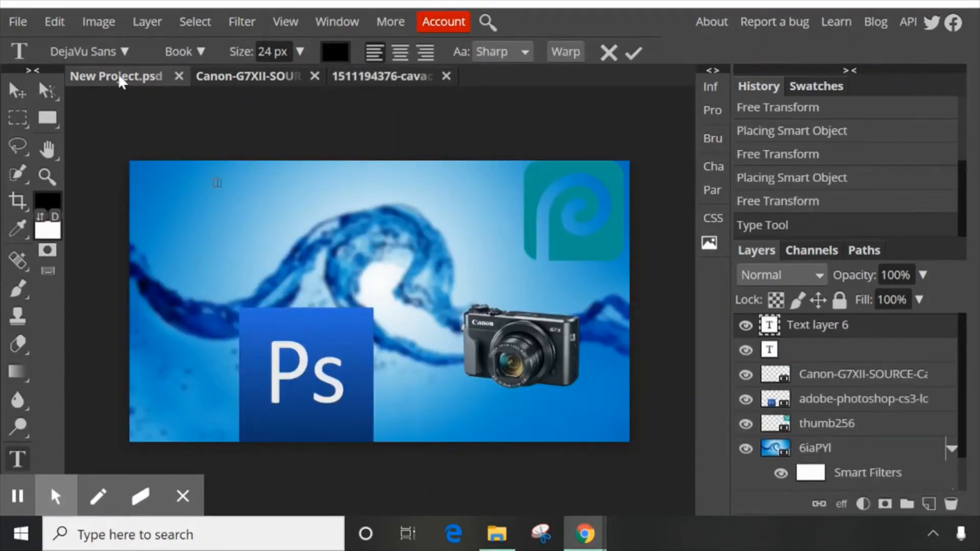
left_click(18, 461)
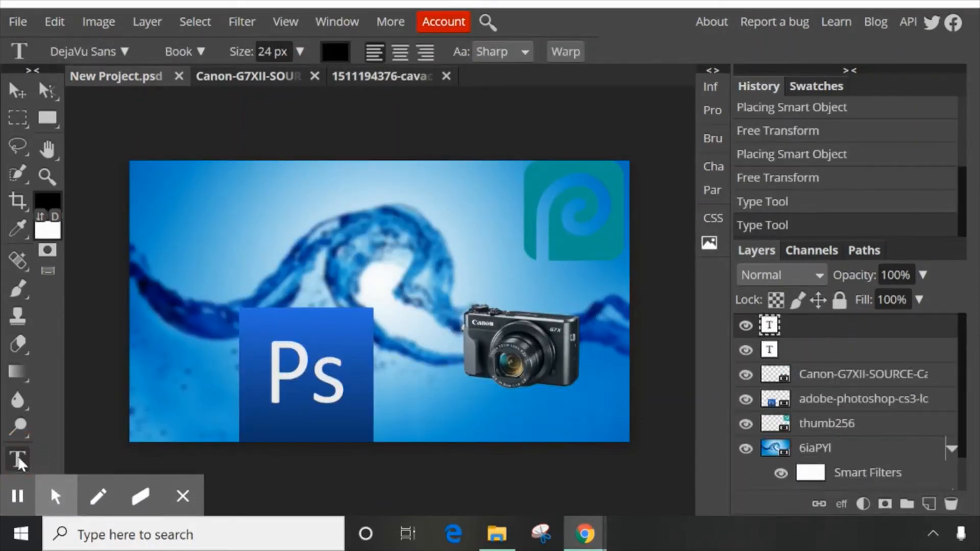
left_click(225, 180)
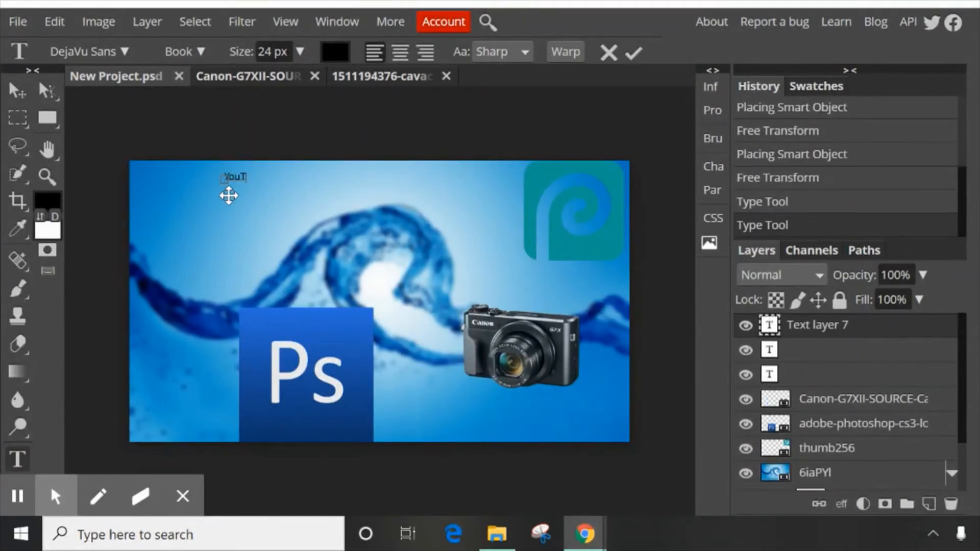
type("YouTube Thumbnail with Photopea")
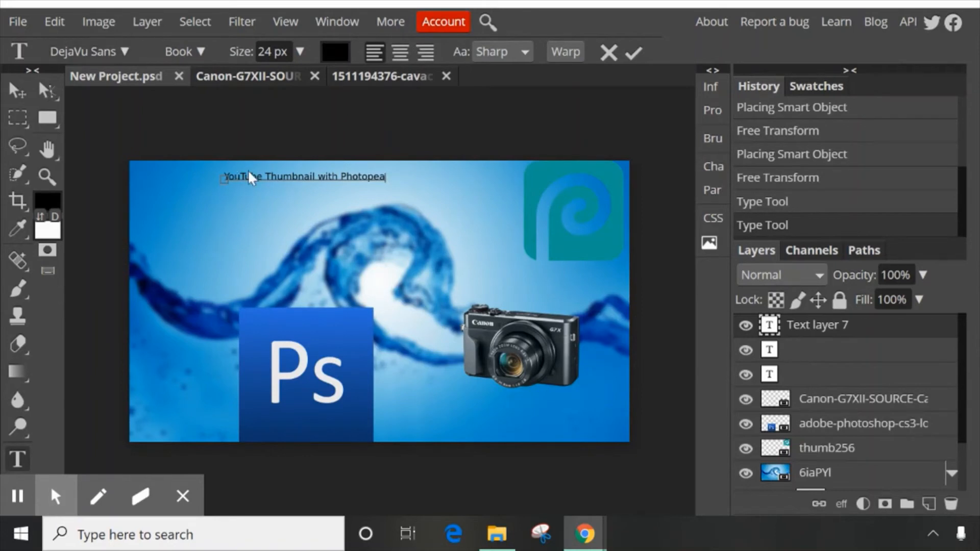
Set the whole title text to the Cherry Swash font at 40 px
left_click_drag(385, 178, 208, 164)
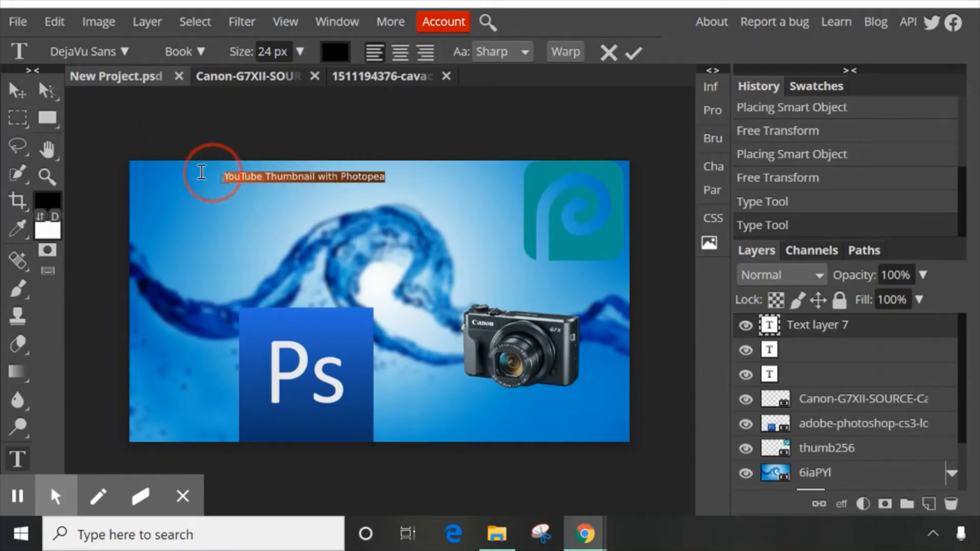
left_click(116, 53)
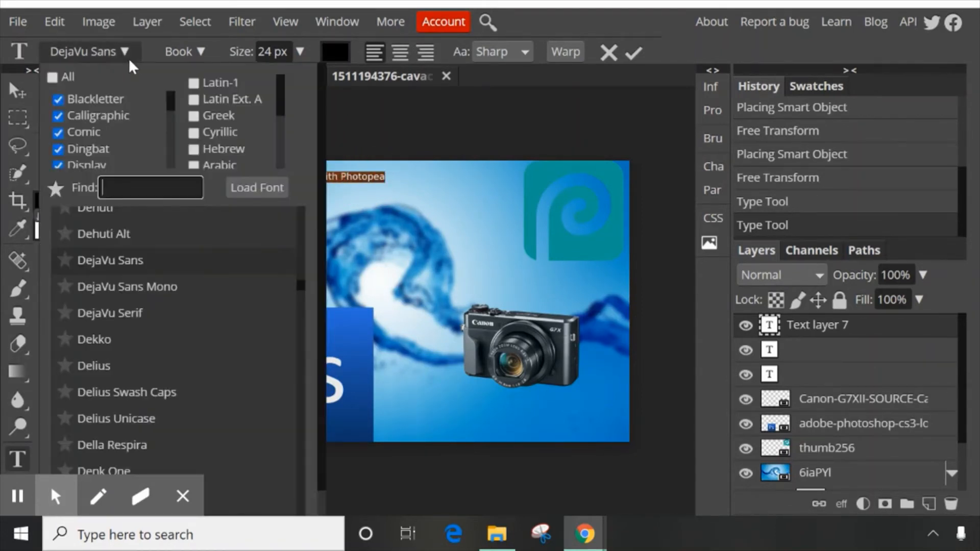
scroll(182, 341, "up", 15)
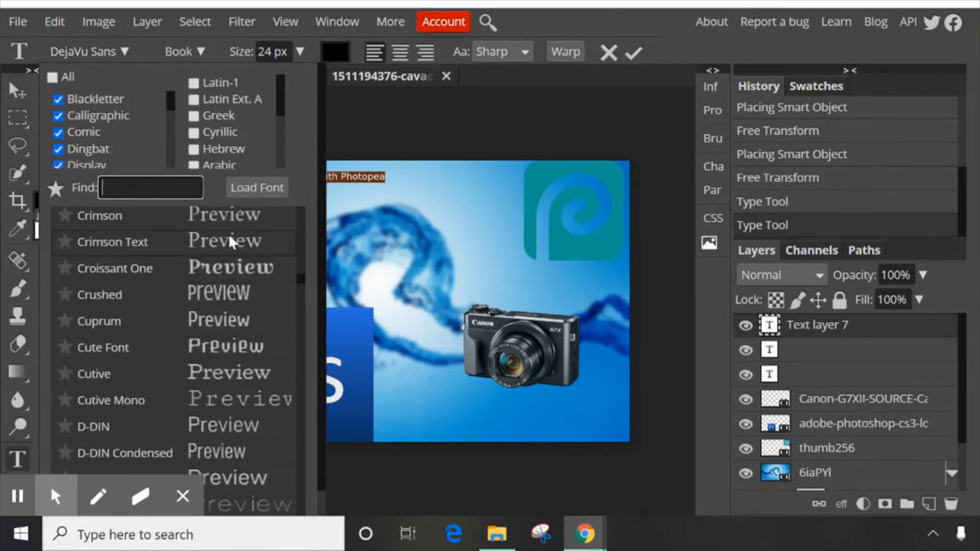
scroll(214, 290, "down", 2)
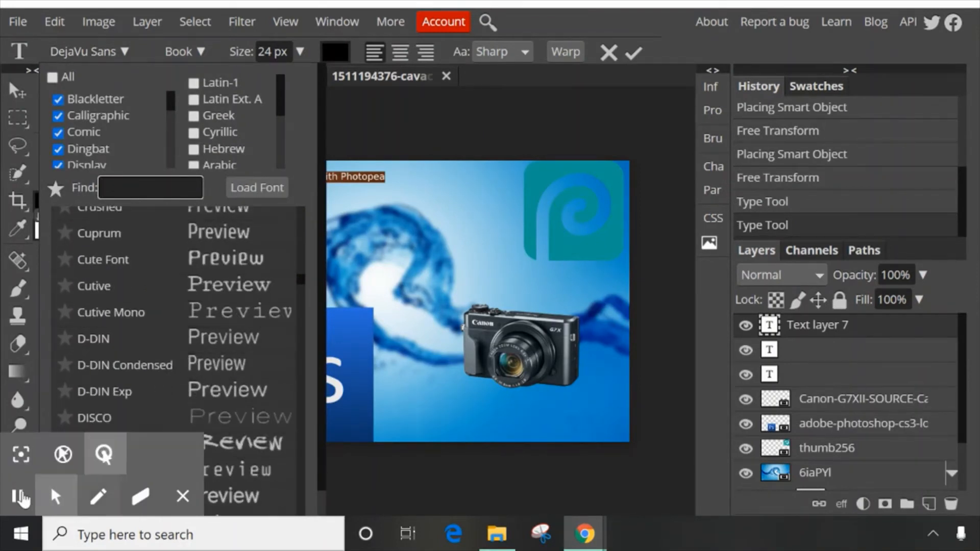
left_click(17, 497)
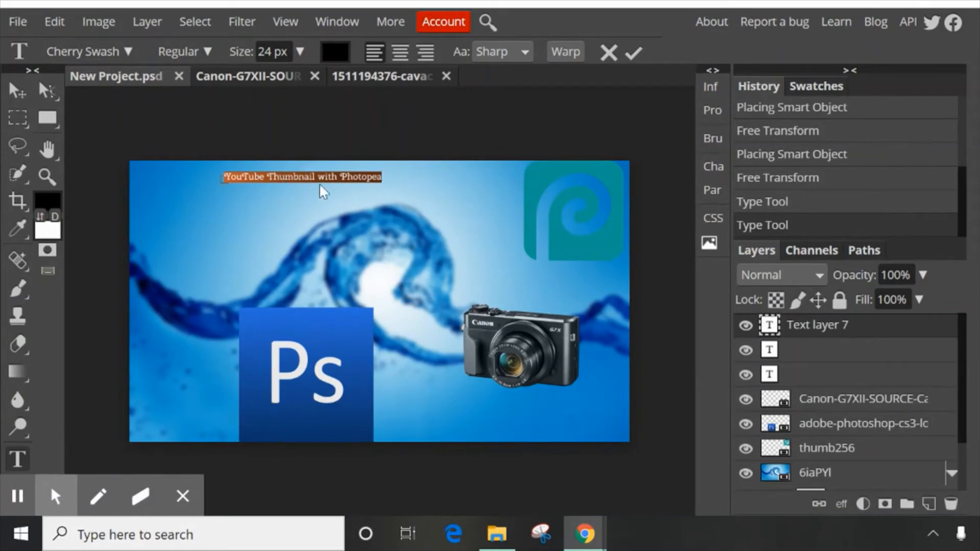
left_click(299, 51)
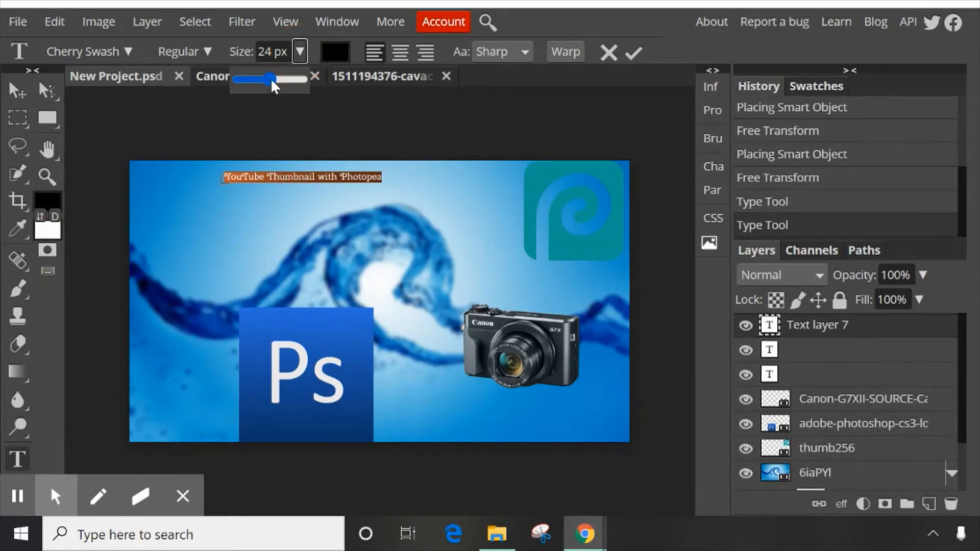
left_click_drag(271, 78, 277, 76)
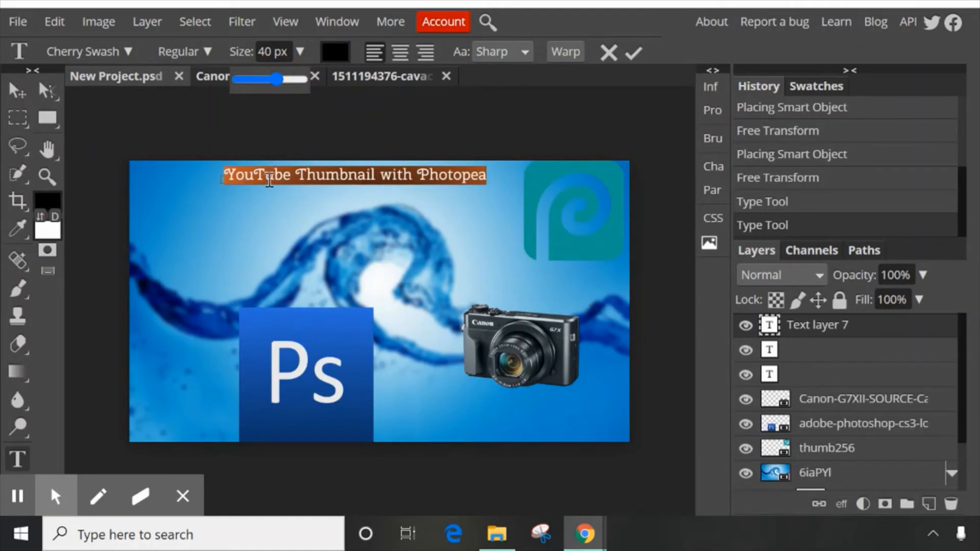
Scale the title text proportionally to 128.42%, extending it towards the image's left edge, and apply the transform
left_click(20, 95)
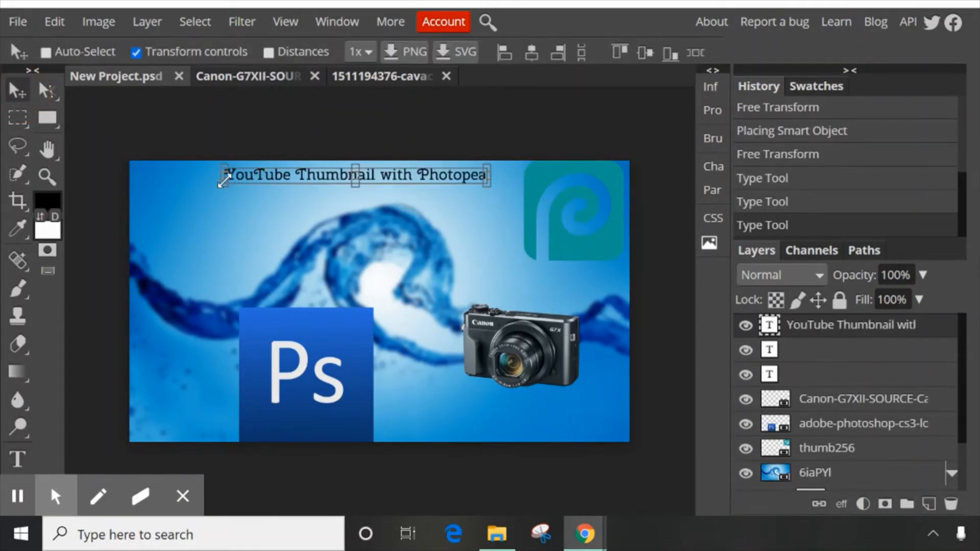
left_click_drag(223, 180, 149, 210)
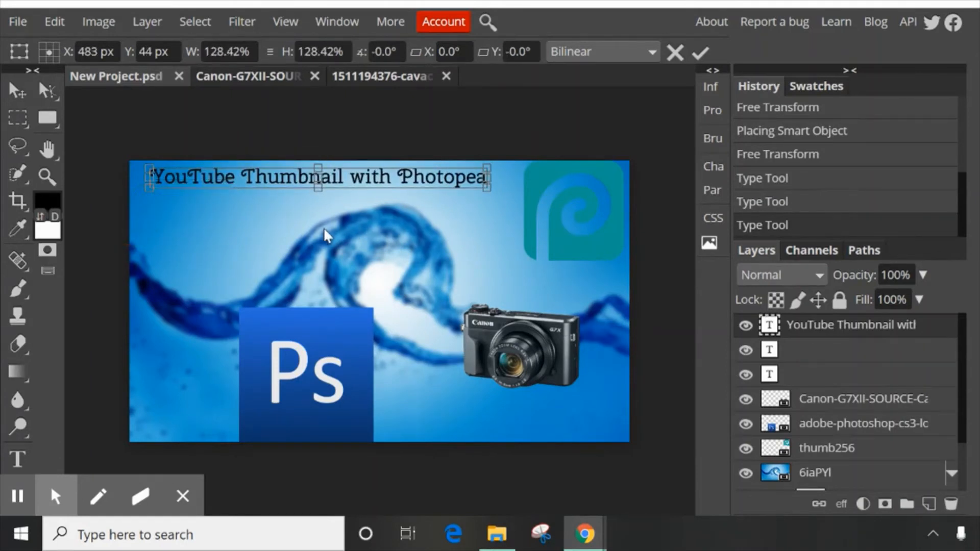
key("Return")
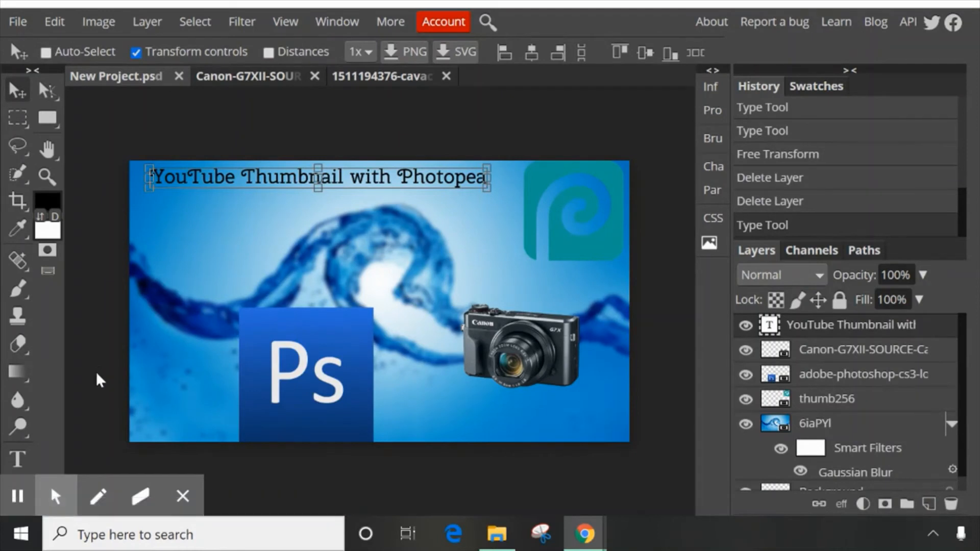
left_click(19, 460)
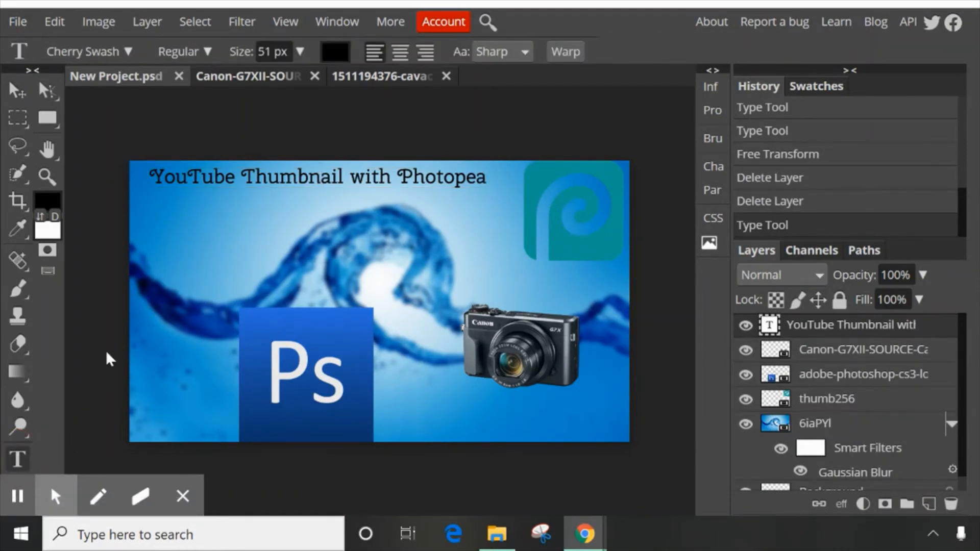
left_click(334, 51)
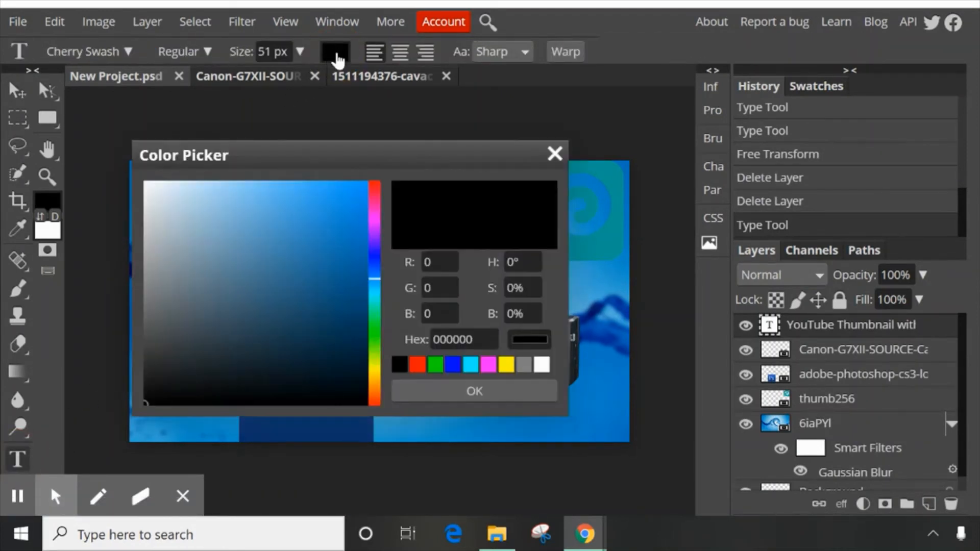
left_click(554, 154)
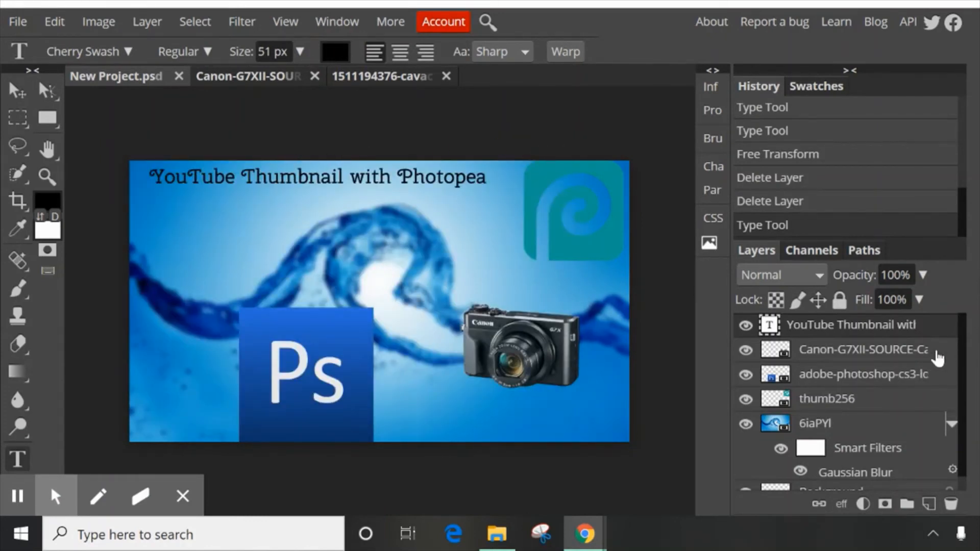
double_click(936, 325)
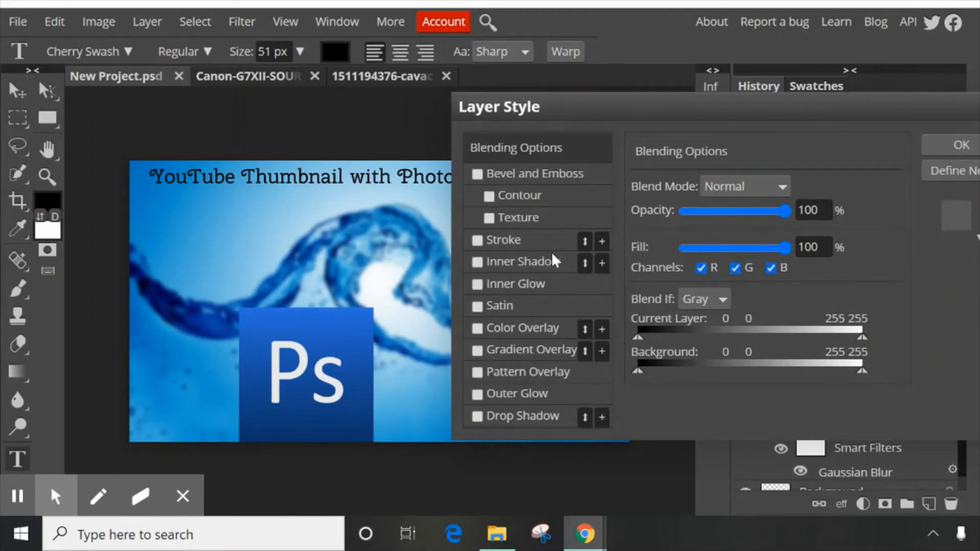
left_click(479, 327)
left_click(500, 327)
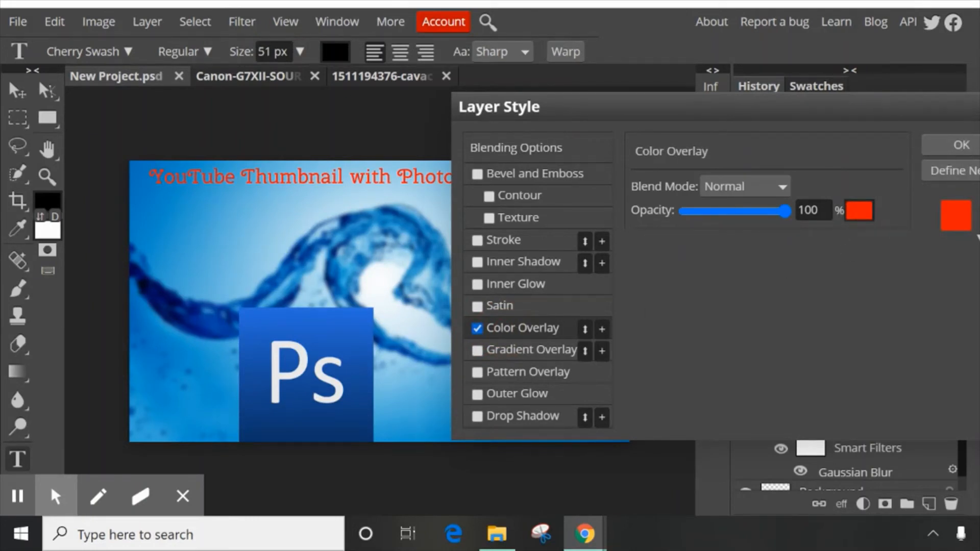
left_click(943, 149)
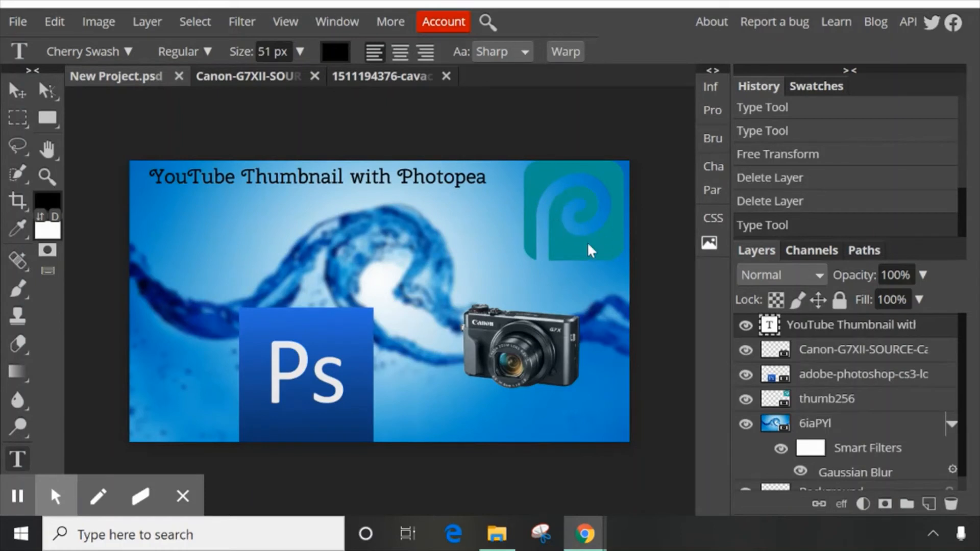
Draw a full-width rectangle banner across the upper part of the image and set its fill to green
left_click(51, 118)
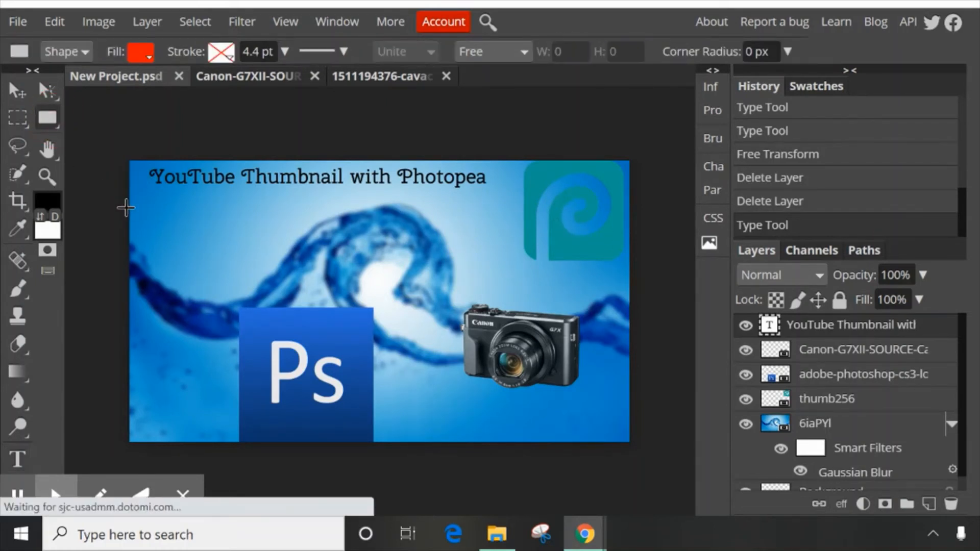
left_click_drag(132, 153, 631, 218)
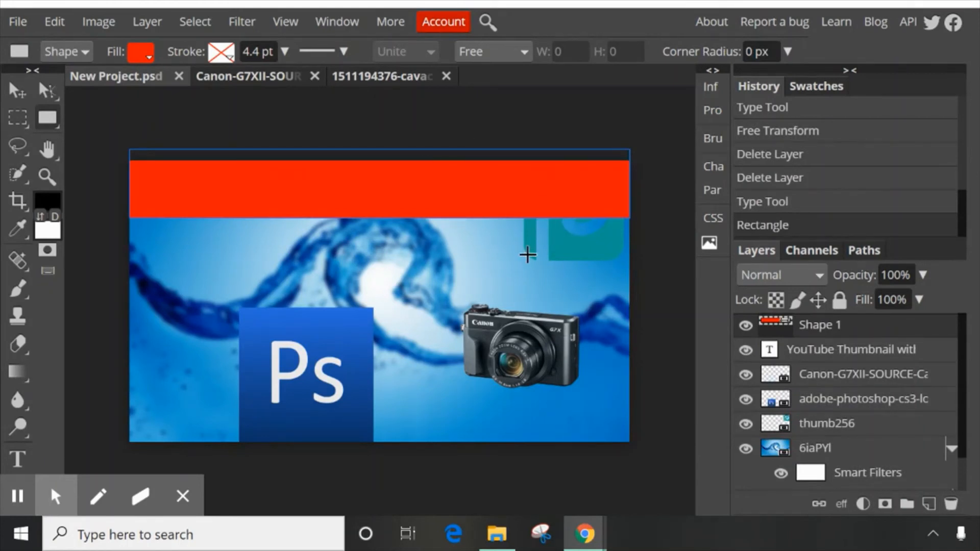
left_click(149, 56)
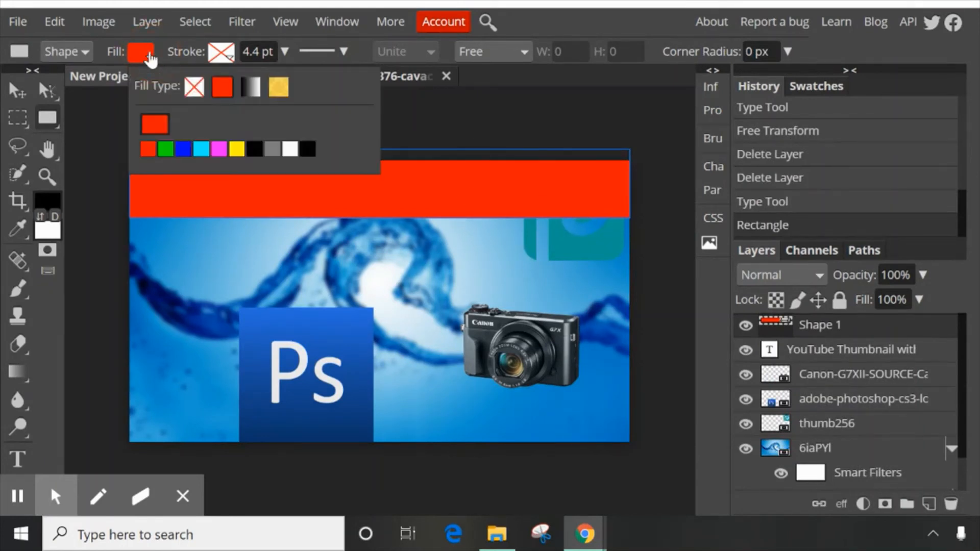
left_click(166, 150)
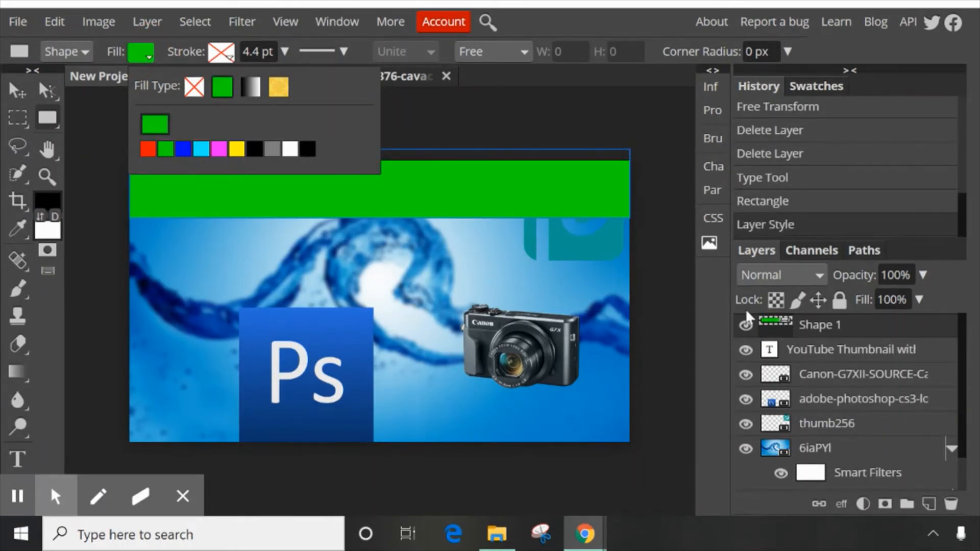
Apply a Color Overlay layer style in muted green 55a175 to the rectangle banner
double_click(931, 333)
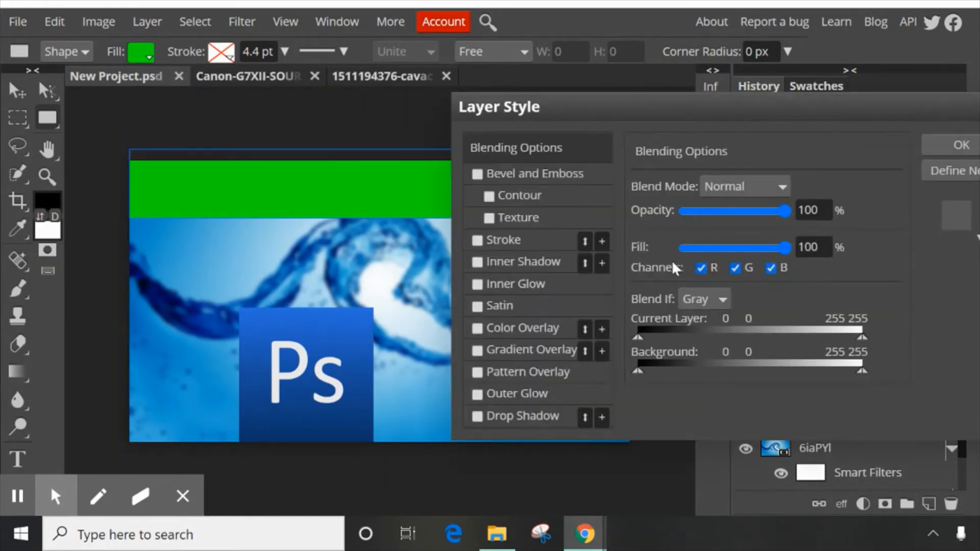
left_click(490, 326)
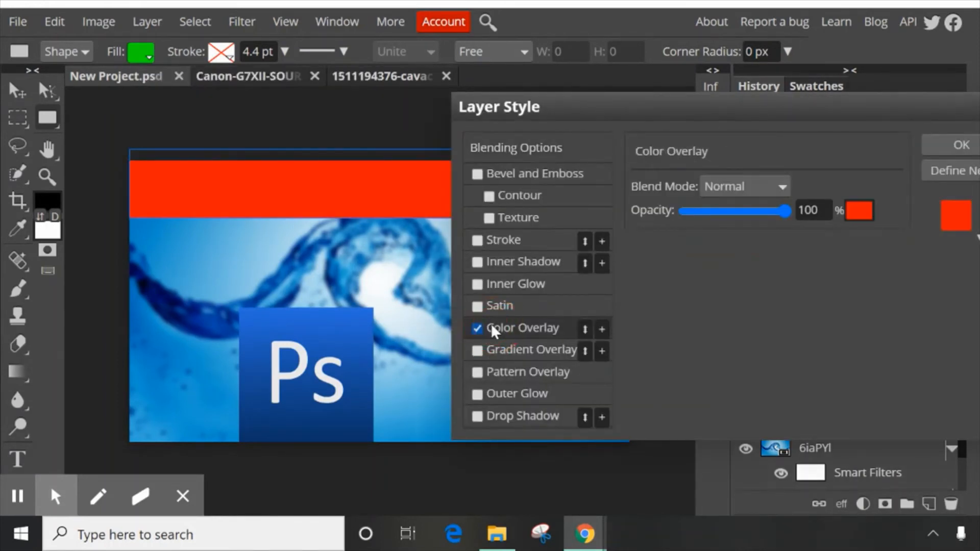
left_click(866, 217)
left_click_drag(568, 280, 855, 96)
left_click_drag(792, 267, 797, 290)
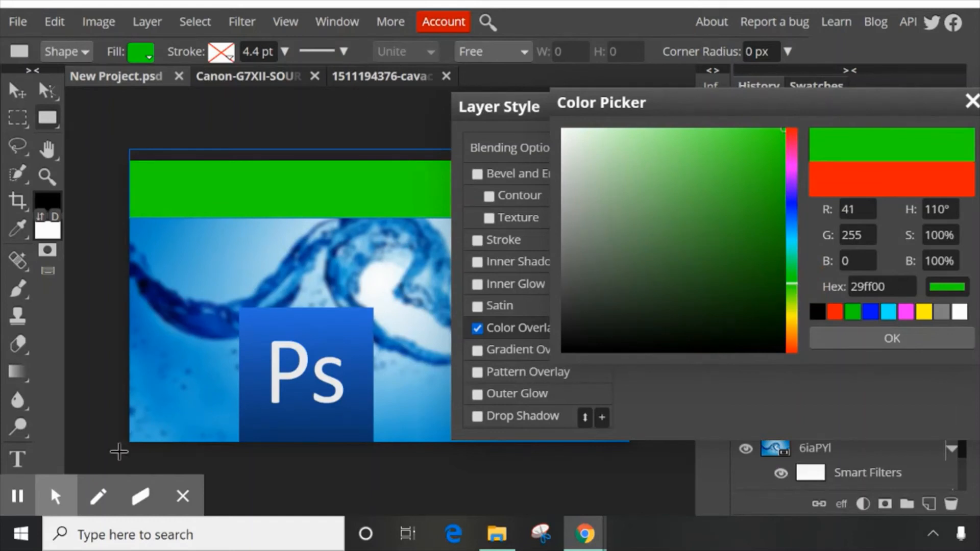
left_click(17, 495)
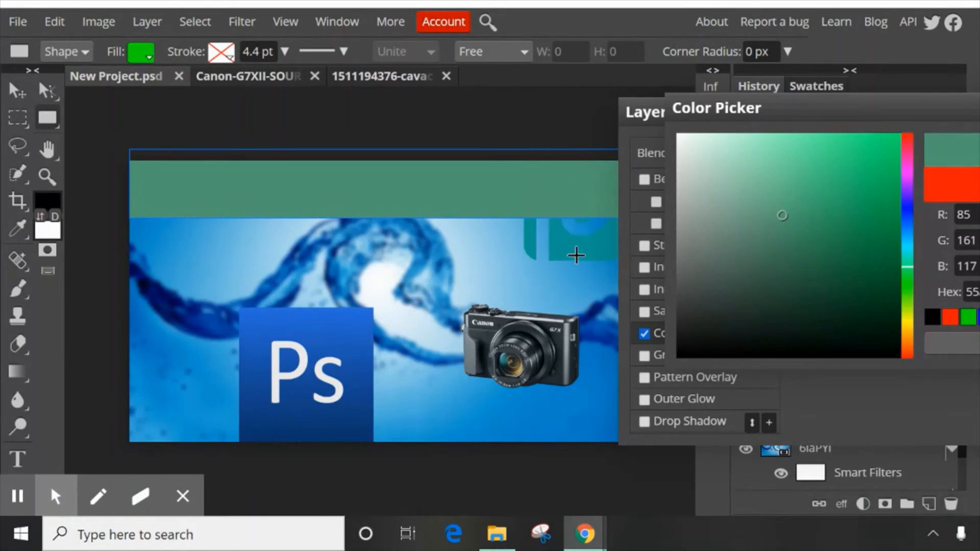
left_click_drag(862, 108, 673, 126)
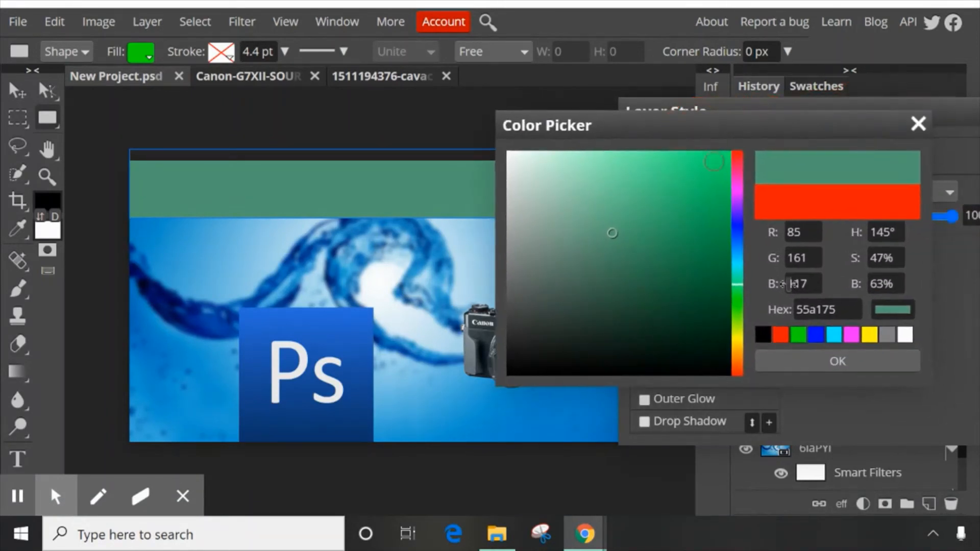
left_click(837, 357)
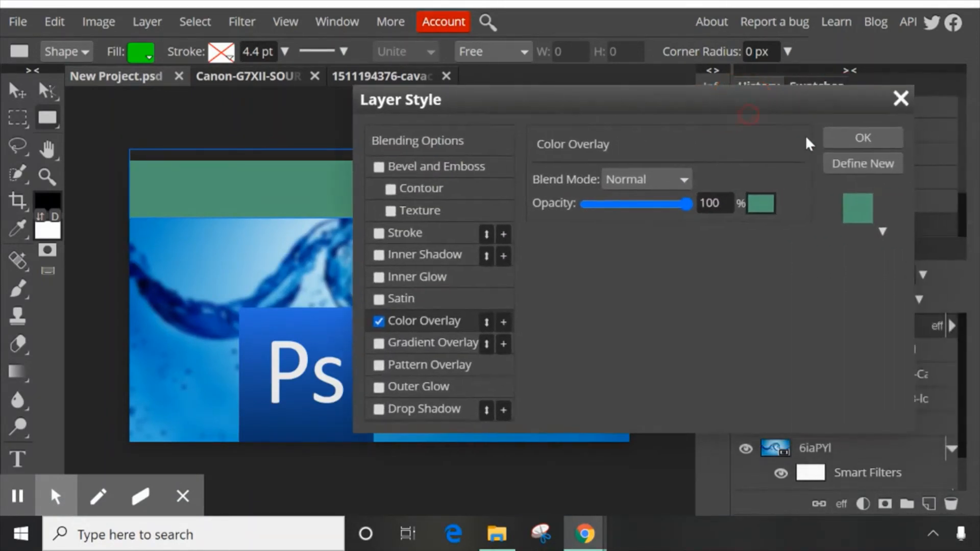
left_click(845, 141)
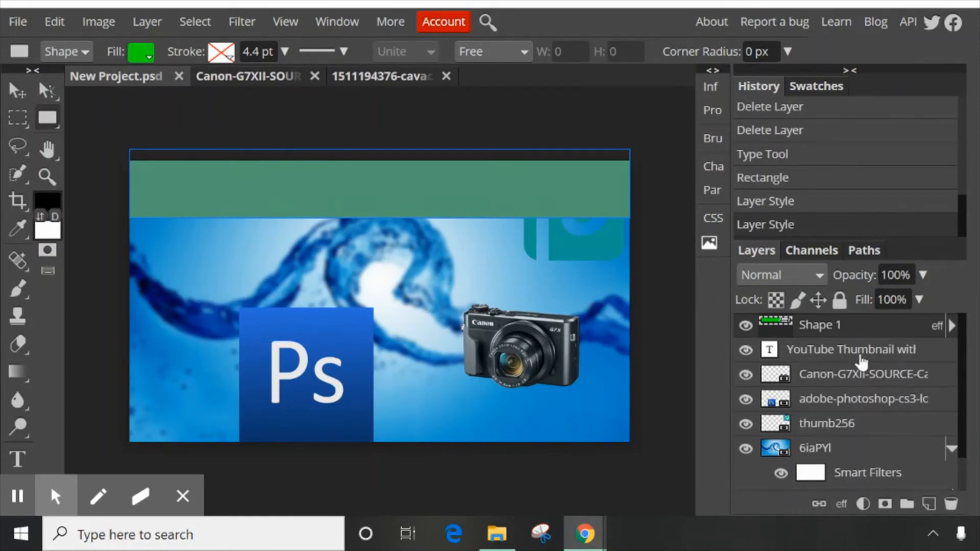
Reorder the layers so the Shape 1 banner sits below the title text and the thumb256 logo sits directly above the banner
scroll(837, 400, "down", 1)
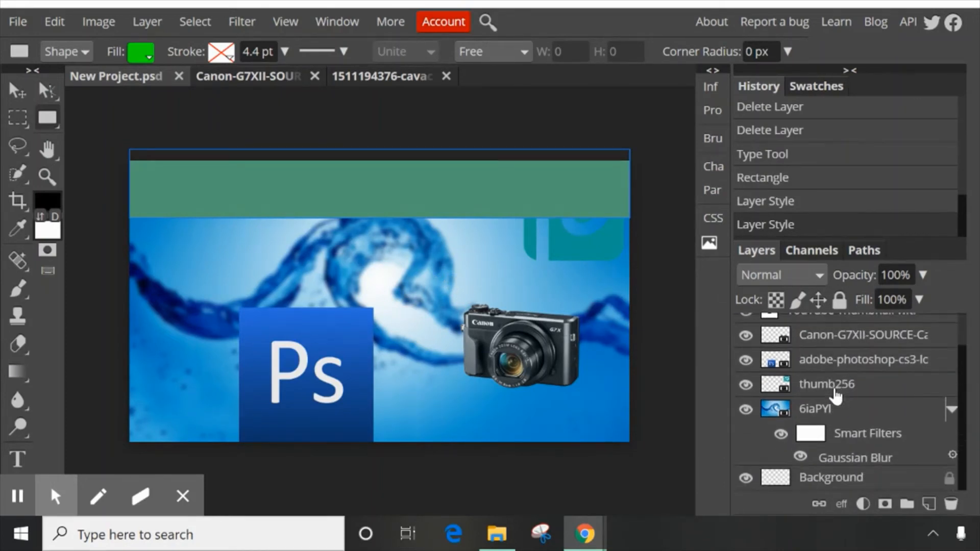
scroll(840, 472, "up", 1)
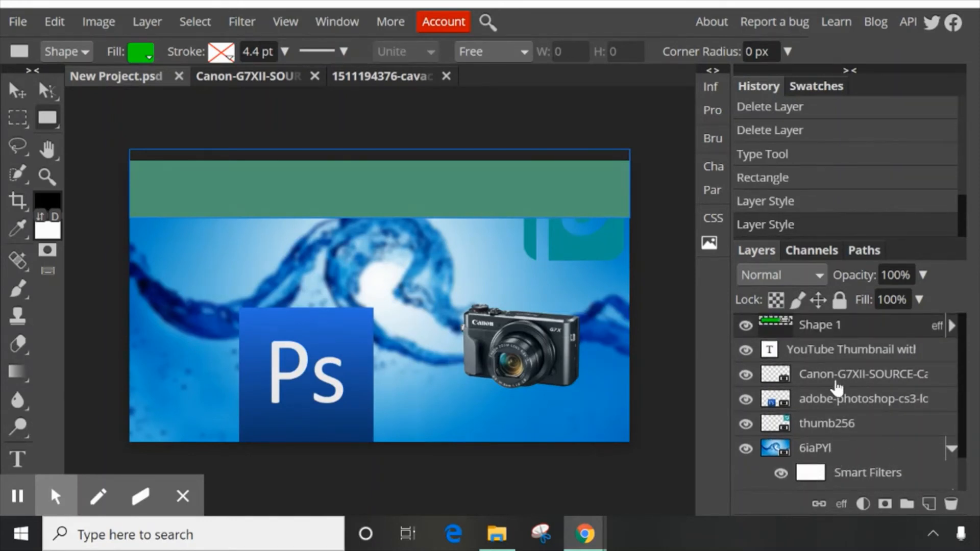
left_click(855, 335)
left_click_drag(856, 334, 856, 360)
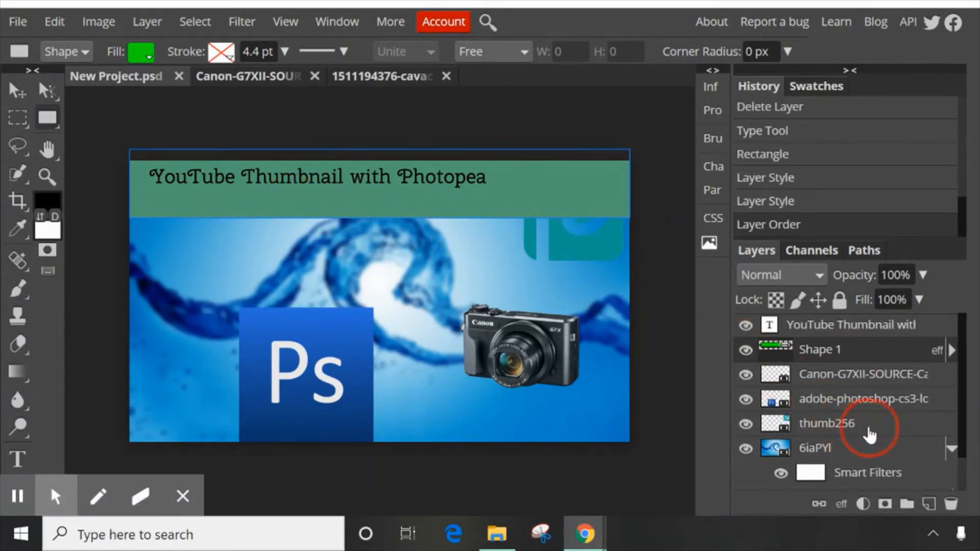
left_click_drag(869, 434, 860, 348)
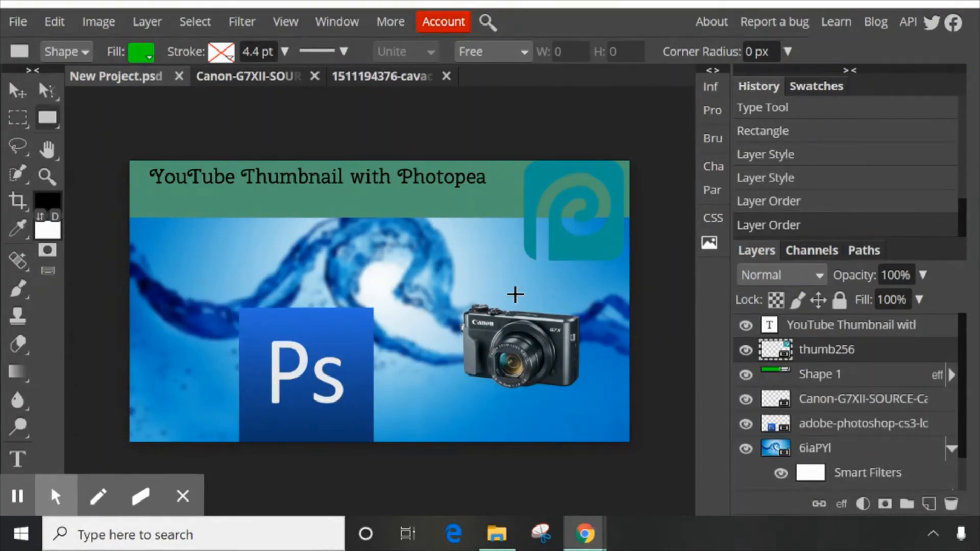
Examine the thumbnail at a much reduced size to judge how readable its title is
key("ctrl+minus")
key("ctrl+minus")
key("ctrl+minus")
key("ctrl+minus")
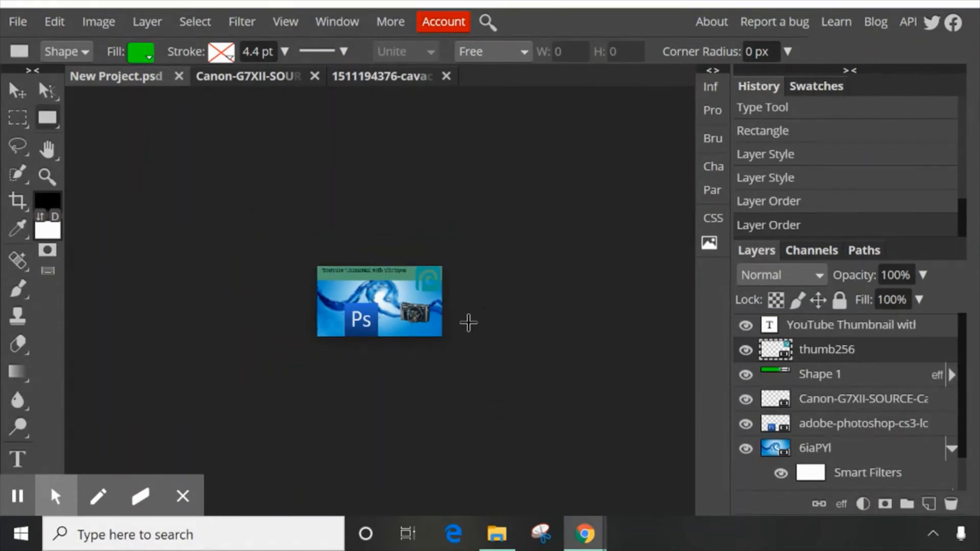
key("ctrl+plus")
key("ctrl+minus")
key("ctrl+plus")
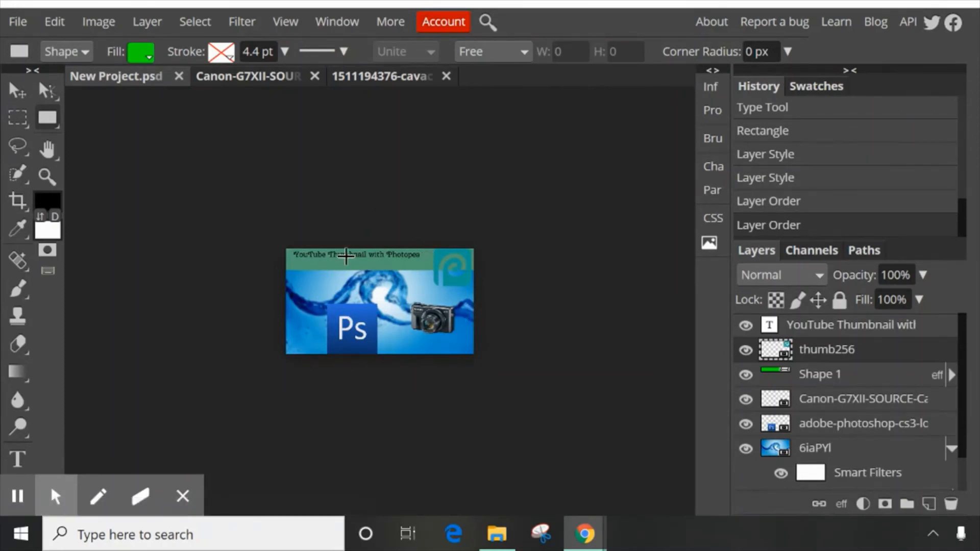
scroll(458, 280, "up", 2)
scroll(458, 280, "up", 1)
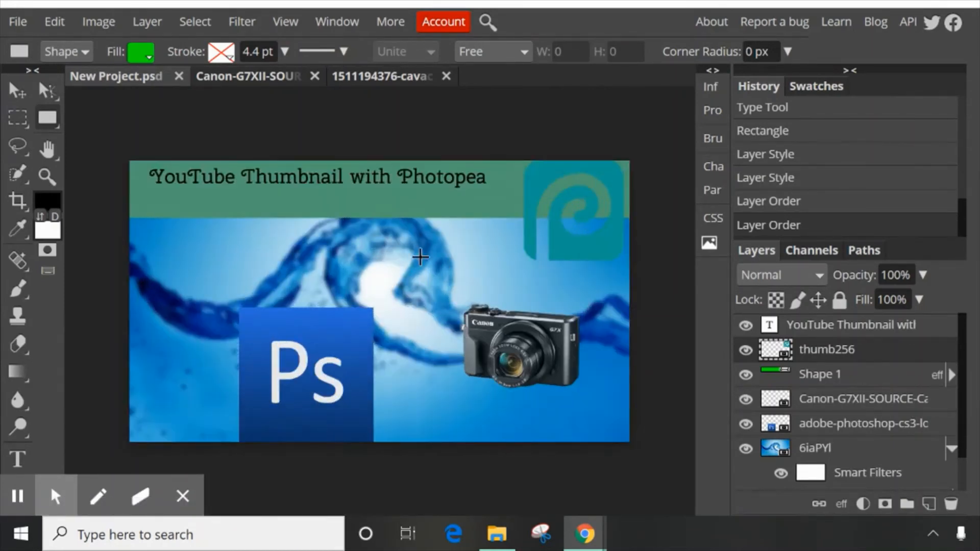
Increase the font size of the whole title text to 77 px
left_click(831, 332)
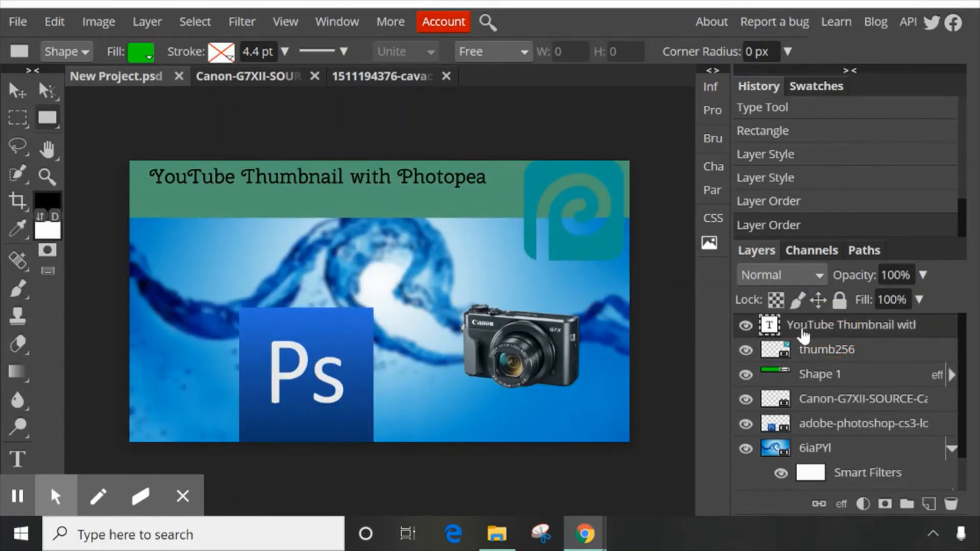
left_click(16, 464)
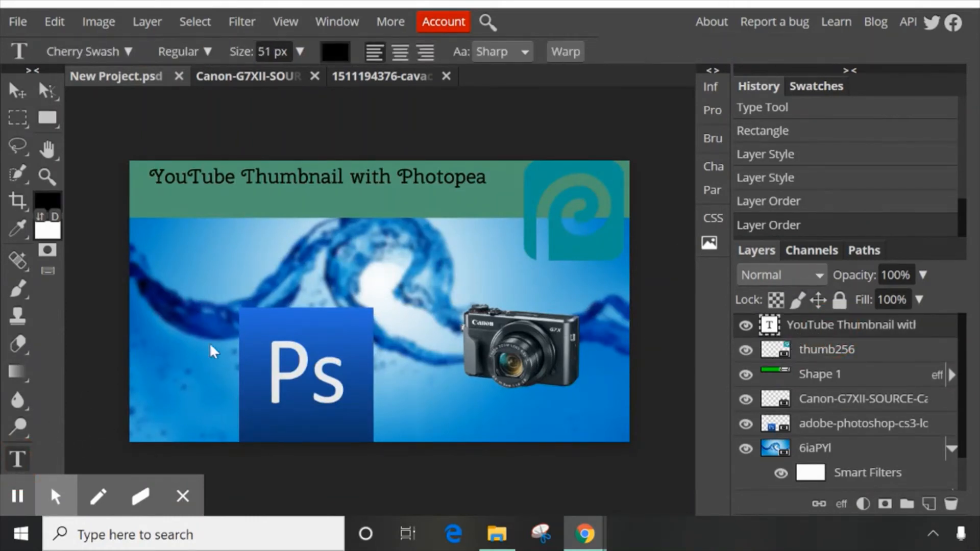
left_click(298, 176)
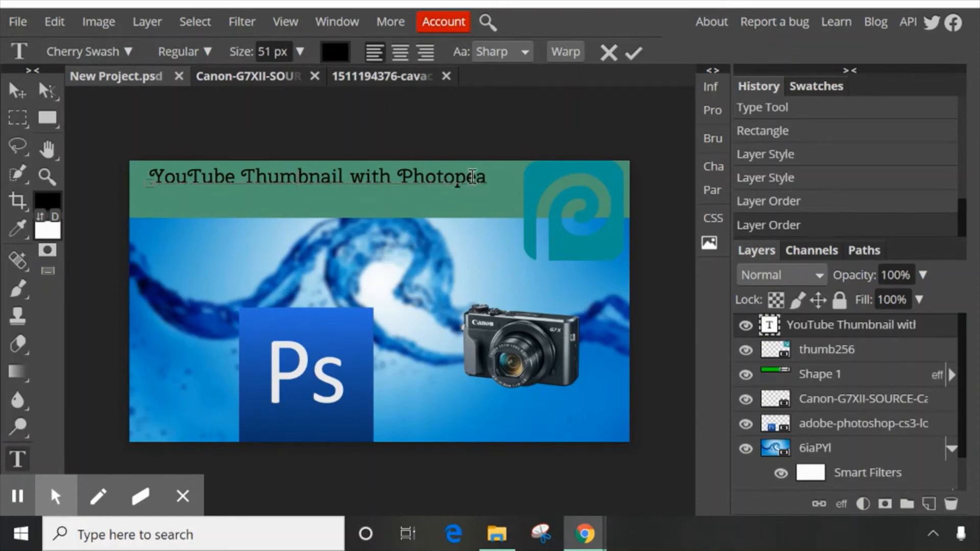
left_click_drag(484, 176, 177, 133)
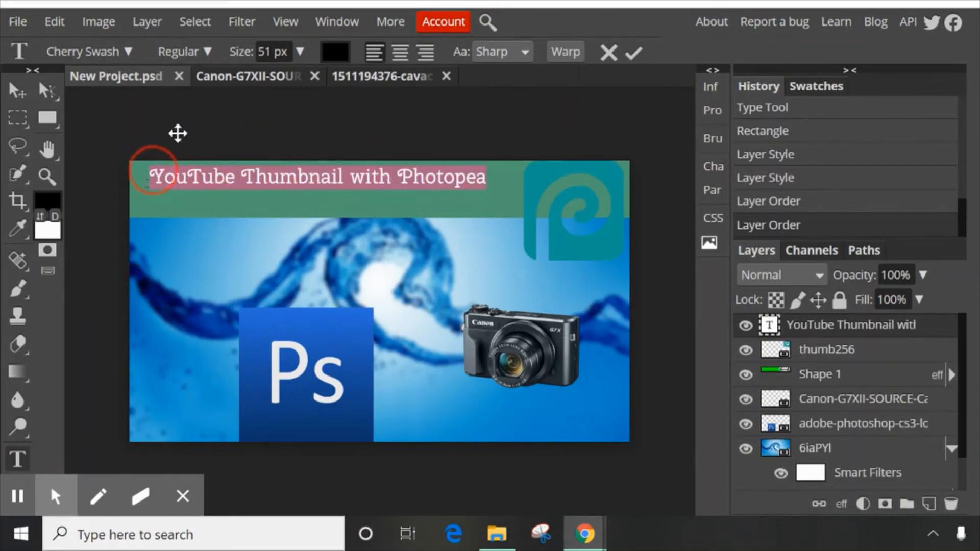
left_click(299, 52)
left_click_drag(279, 83, 291, 88)
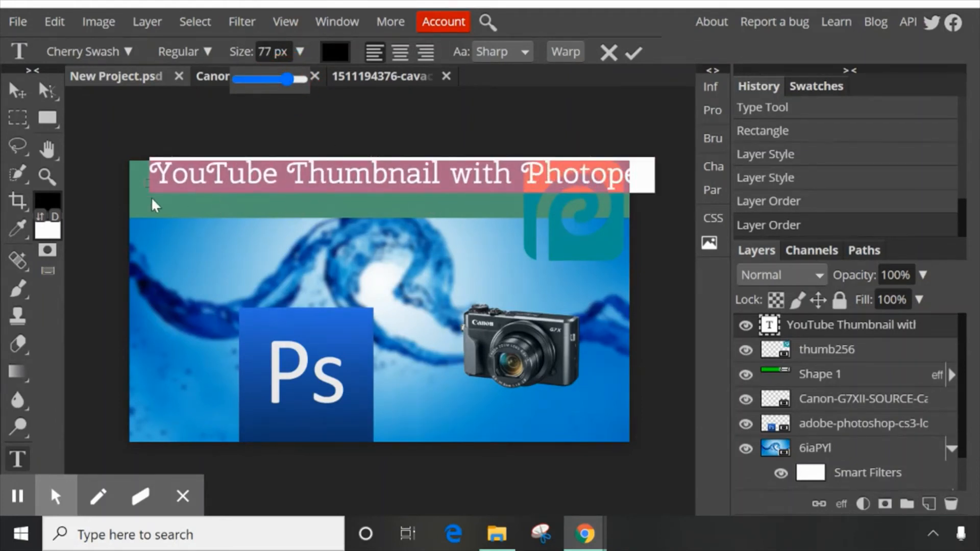
Position the title so it spans the green banner, scaling it proportionally to 98.14% to fit the image width
left_click(11, 87)
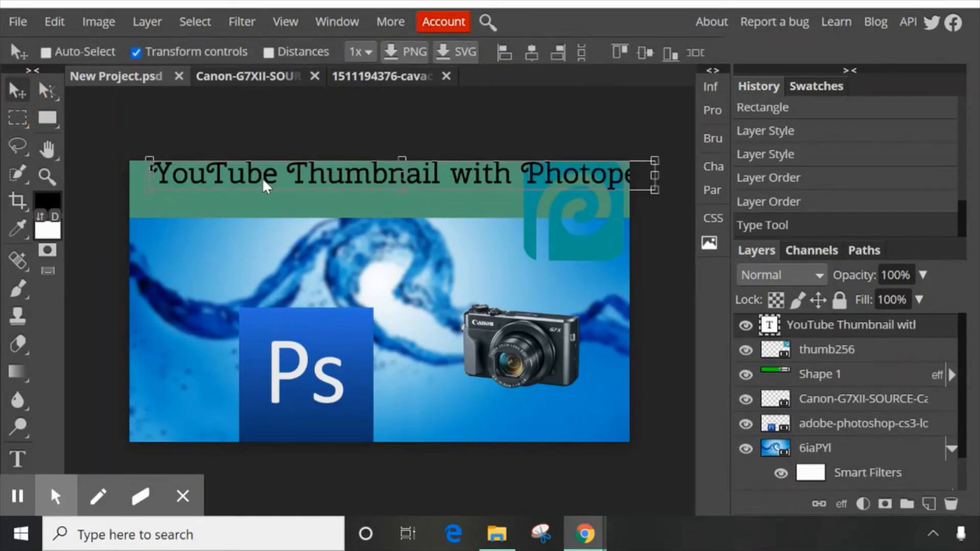
mouse_move(331, 192)
left_mouse_down()
mouse_move(328, 200)
mouse_move(319, 192)
left_mouse_up()
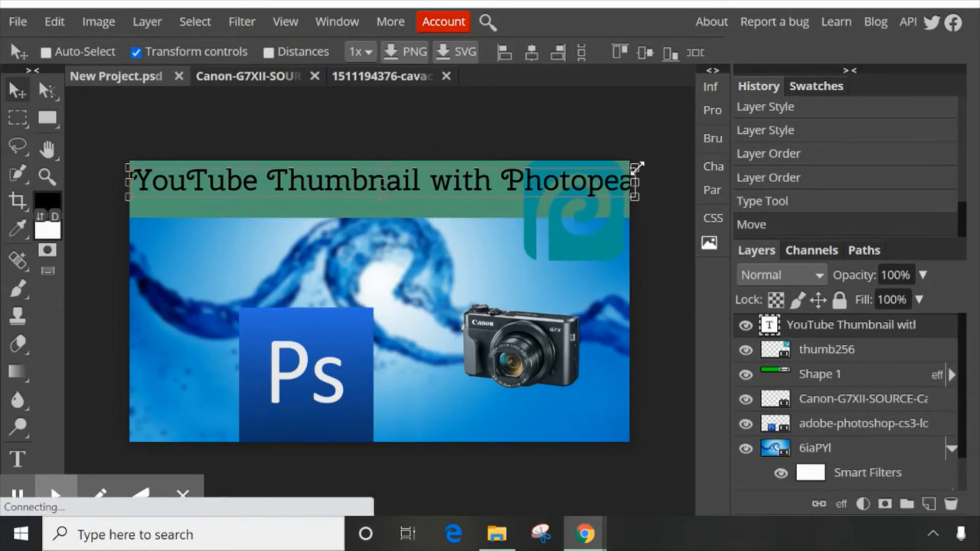
left_click_drag(637, 167, 626, 179)
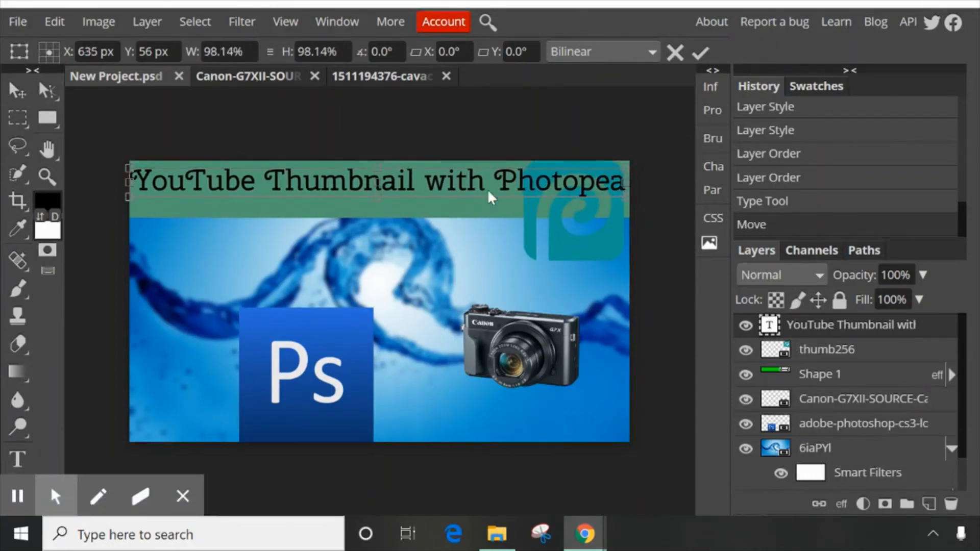
left_click(18, 91)
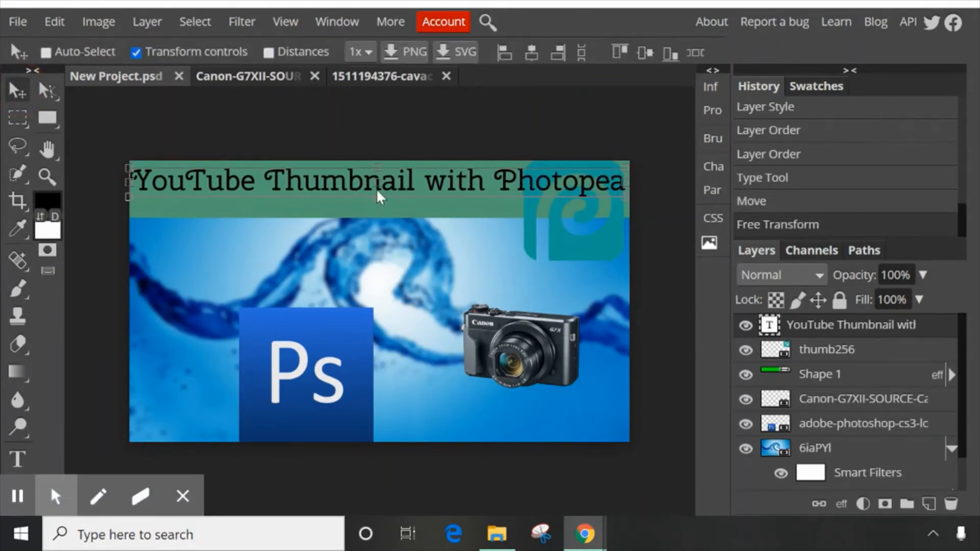
left_click_drag(404, 189, 406, 200)
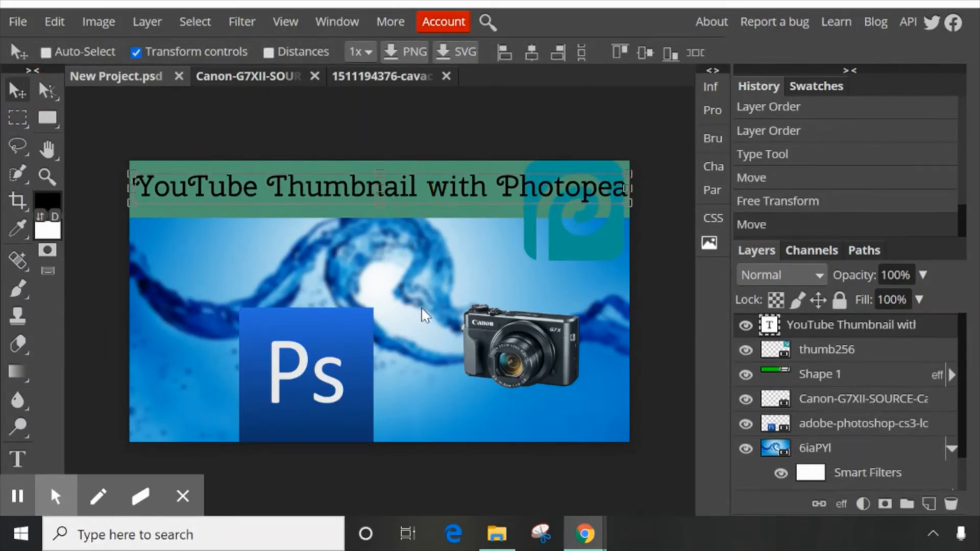
Move the thumb256 logo directly below the green banner, flush with the image's right edge
left_click(862, 350)
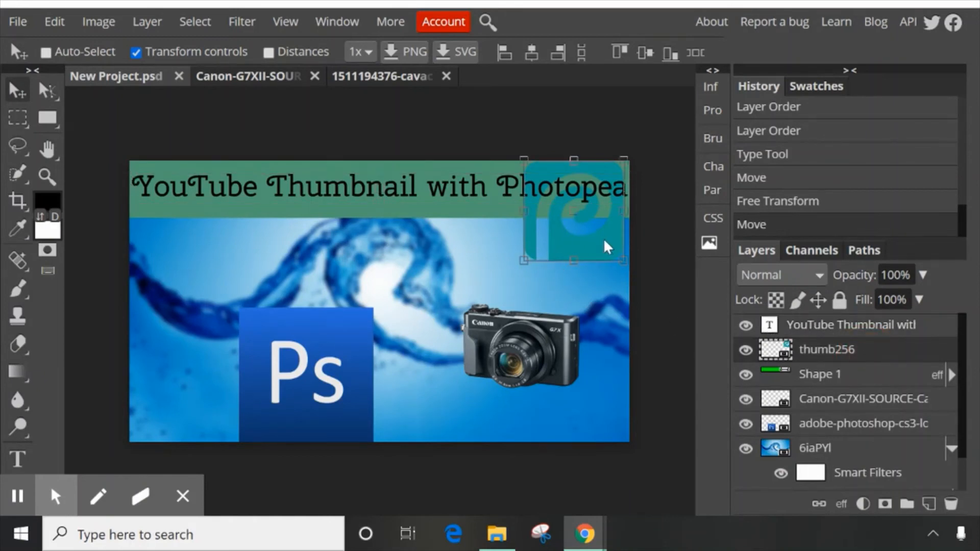
left_click_drag(603, 237, 607, 295)
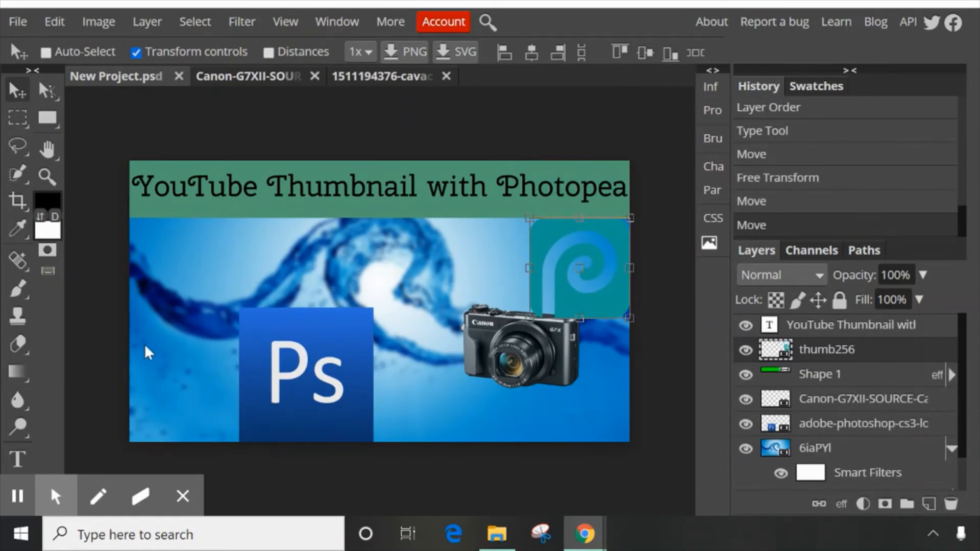
Place the free-rectangle-stamp-2 image, scaled proportionally to 32.93%, between the Photoshop logo and the camera
left_click(18, 21)
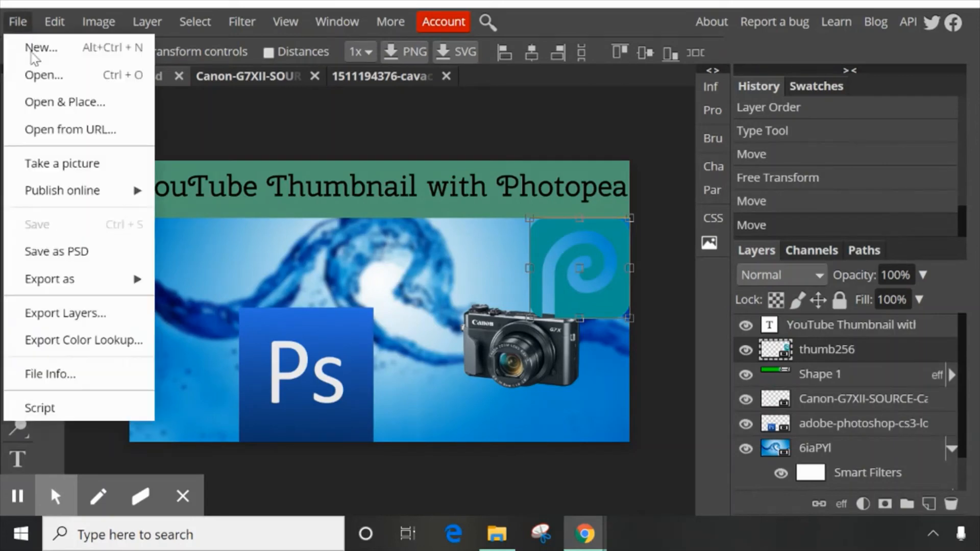
left_click(66, 102)
left_click(301, 196)
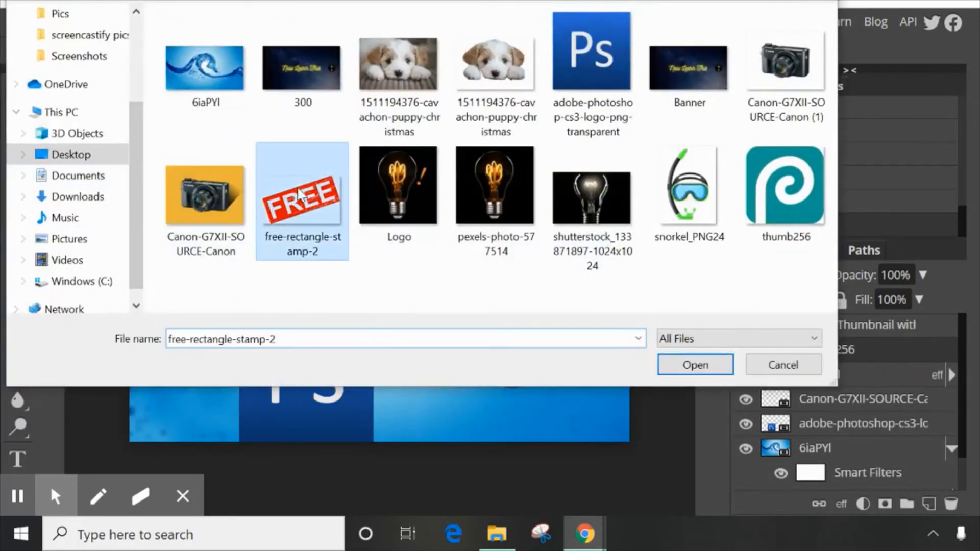
double_click(301, 195)
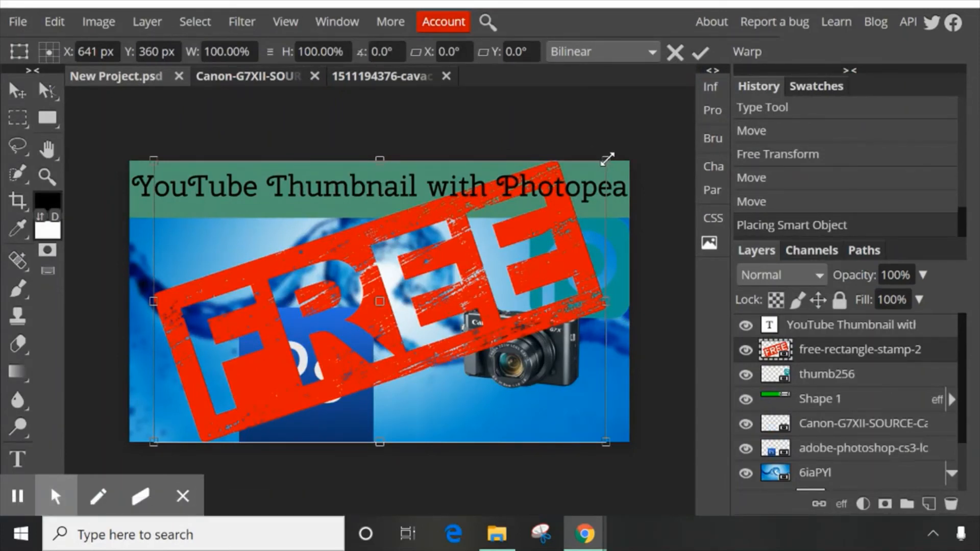
left_click_drag(608, 159, 302, 336)
left_click_drag(248, 378, 432, 337)
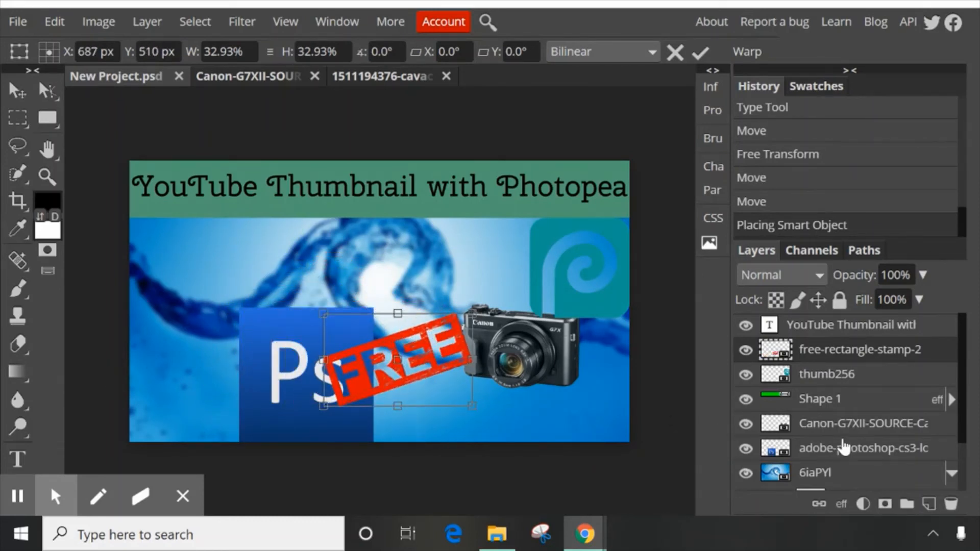
Move the Photoshop logo into the image's lower left corner and scale it proportionally to 37.08%
left_click(874, 452)
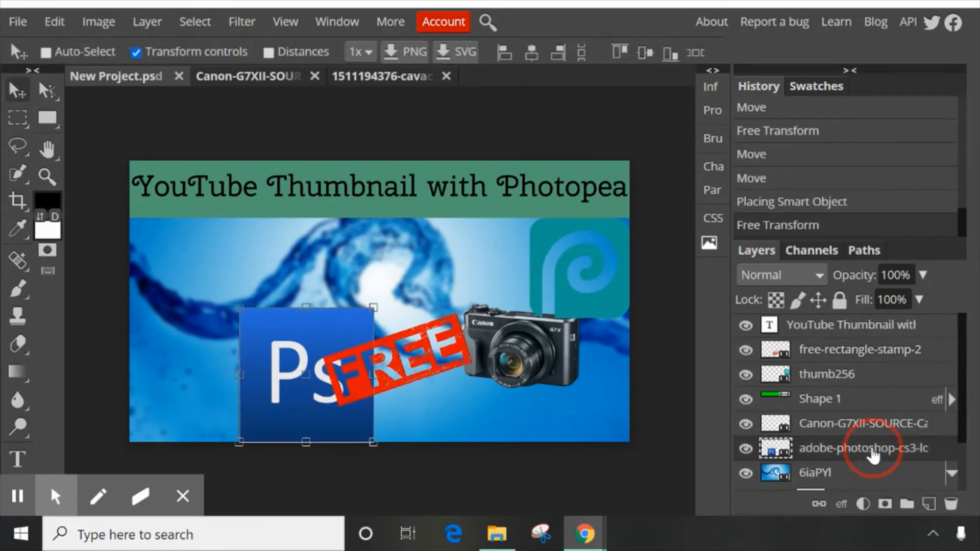
left_click_drag(306, 403, 196, 405)
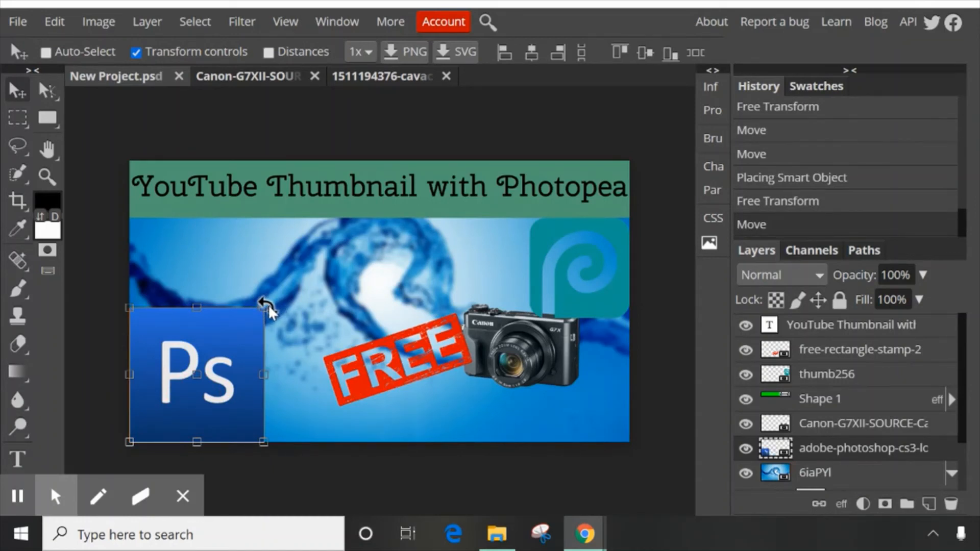
left_click_drag(266, 308, 234, 339)
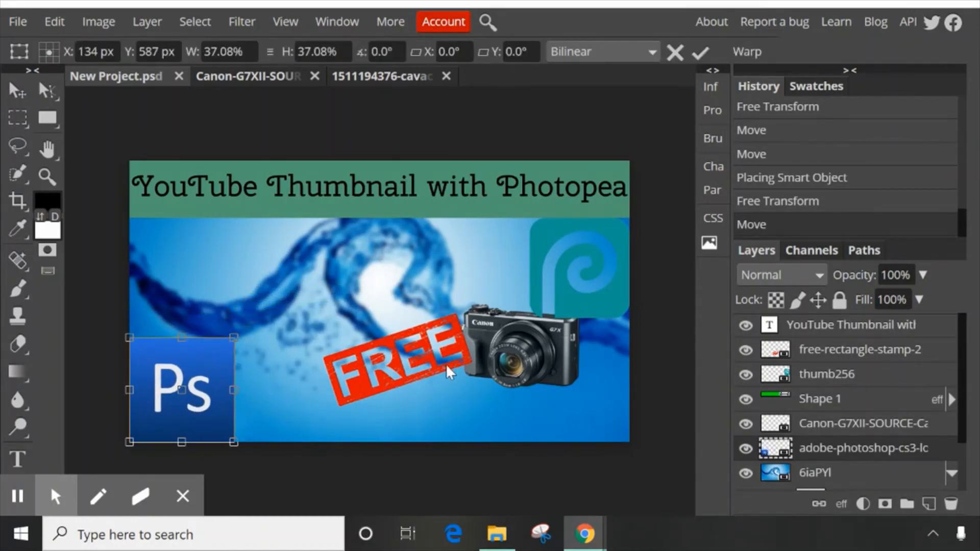
Move the FREE stamp onto the upper edge of the Photoshop logo and scale it proportionally to 19.62%
left_click(866, 351)
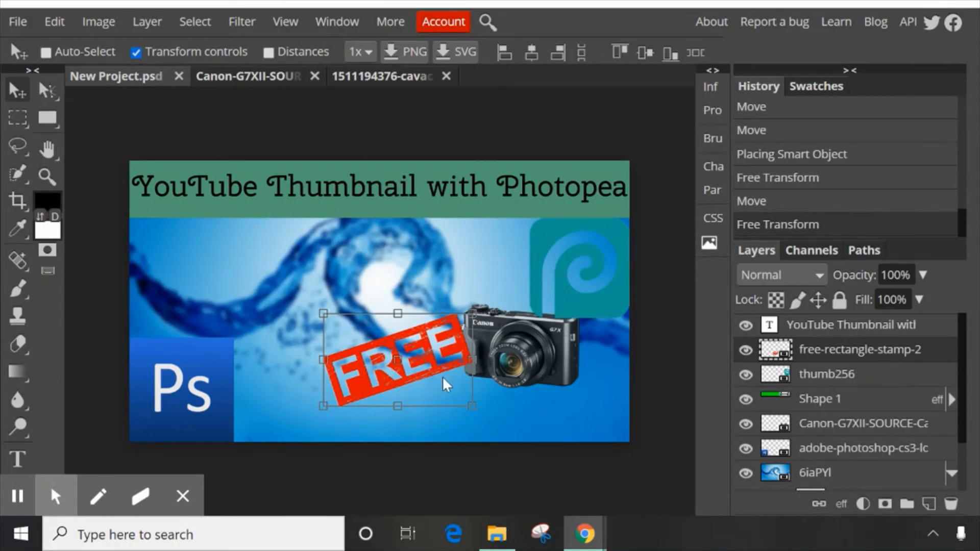
left_click_drag(444, 382, 252, 345)
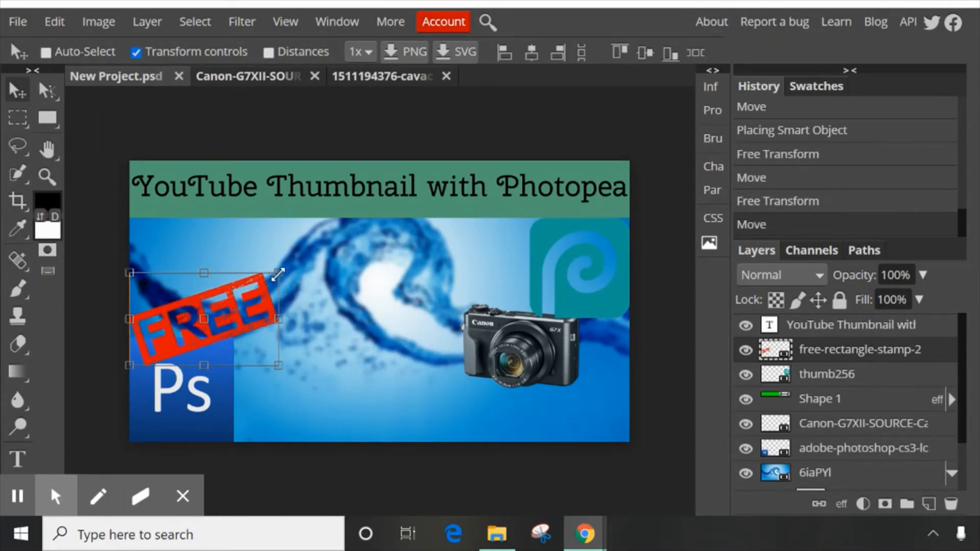
left_click_drag(278, 274, 209, 334)
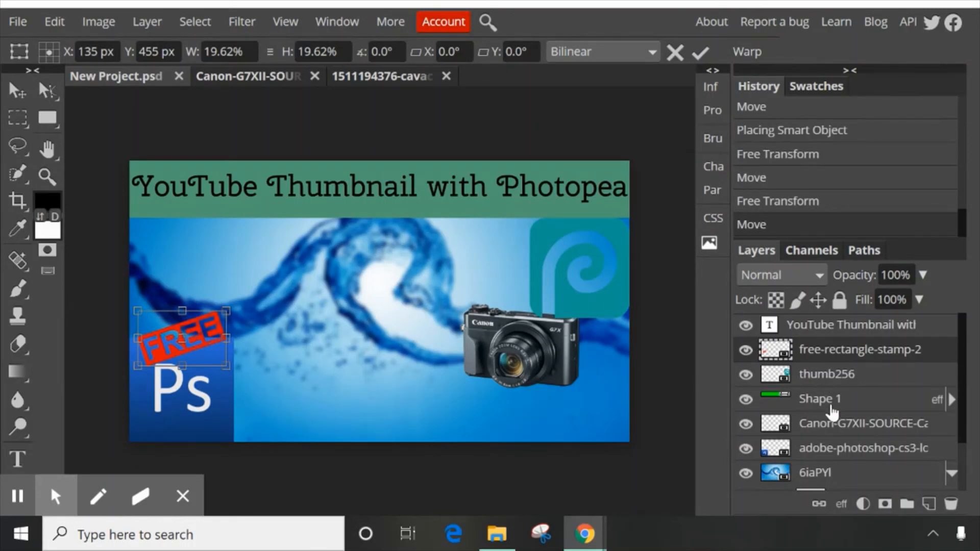
Move the Canon camera beside the Photoshop logo at the image's lower edge and rotate it 18.8° clockwise
left_click(867, 422)
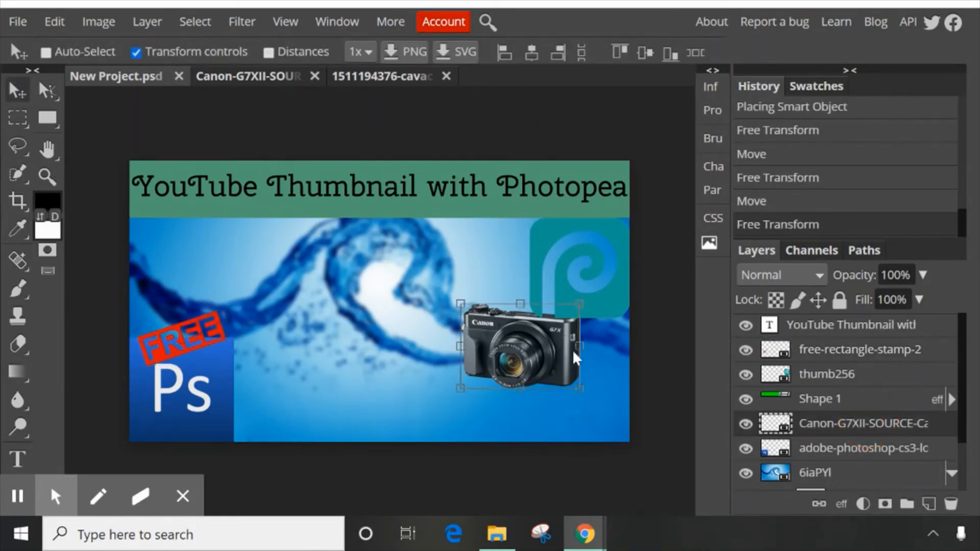
left_click_drag(567, 348, 349, 396)
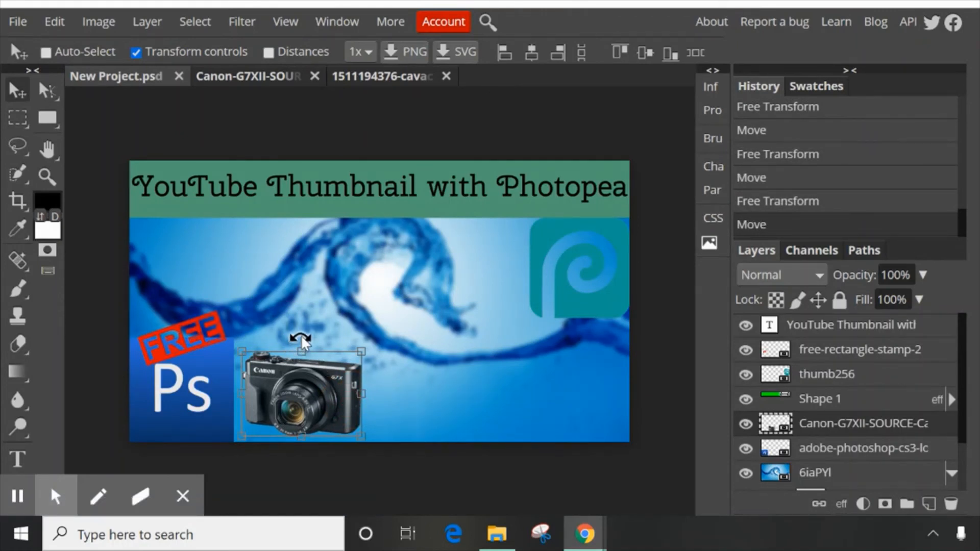
left_click_drag(305, 326, 324, 320)
mouse_move(366, 370)
left_mouse_down()
mouse_move(363, 351)
mouse_move(363, 362)
left_mouse_up()
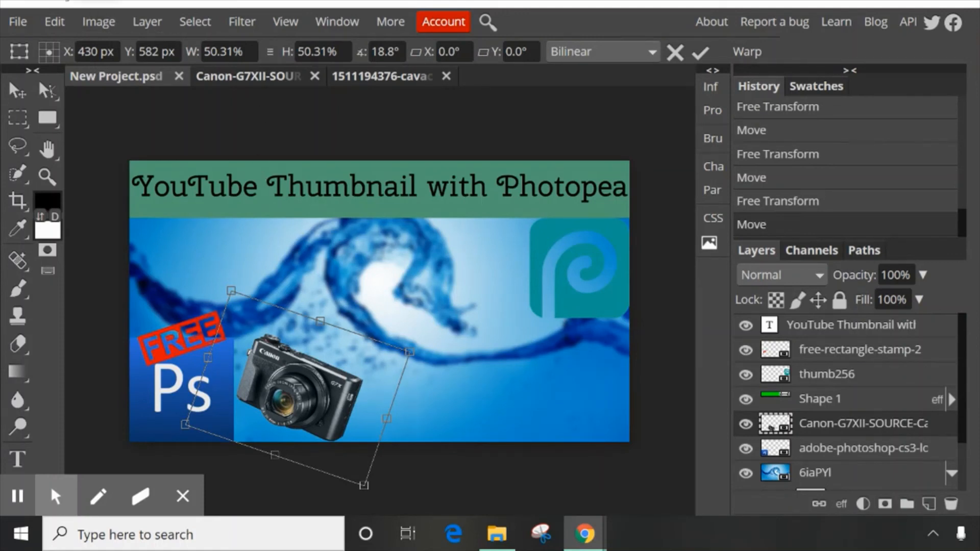
Place the cut-out version of the cavachon puppy image in the thumbnail at 100% scale
left_click(22, 23)
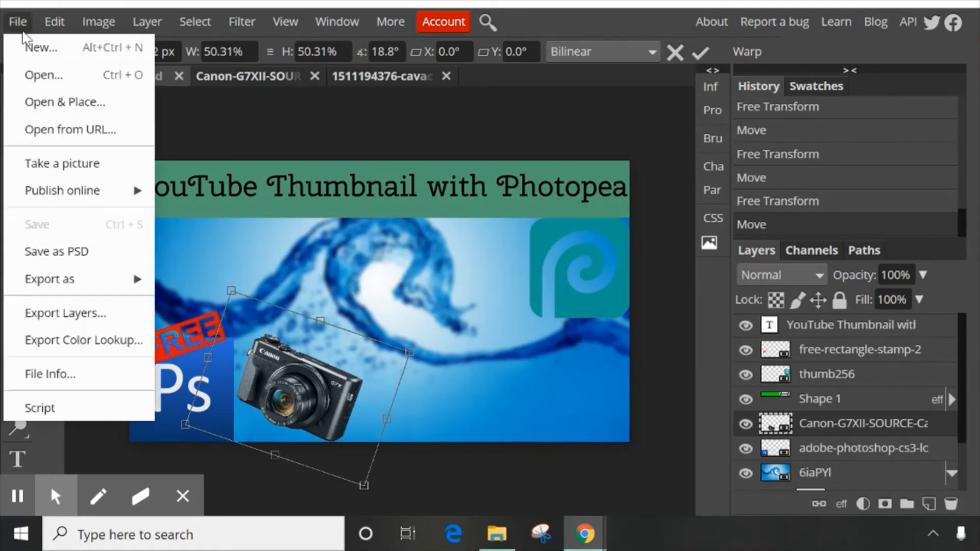
left_click(72, 103)
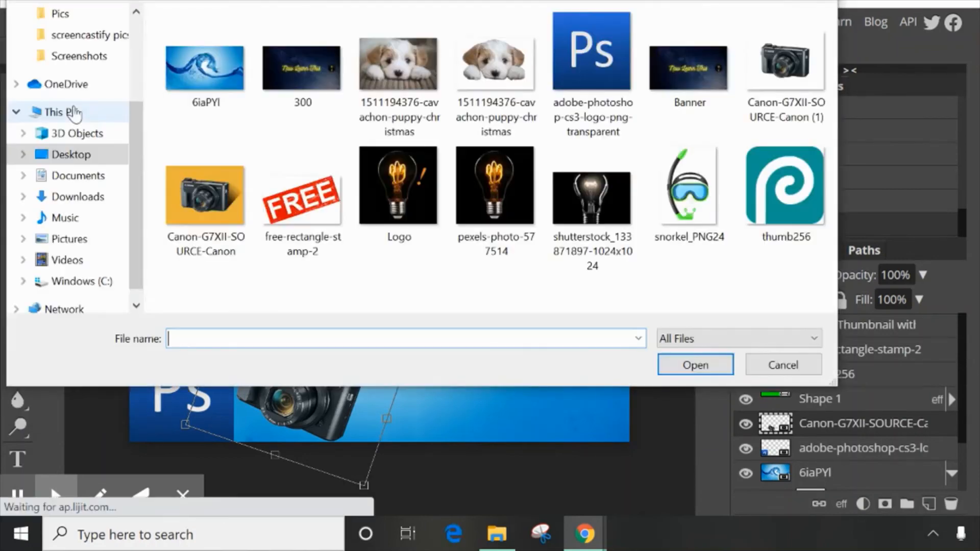
double_click(492, 72)
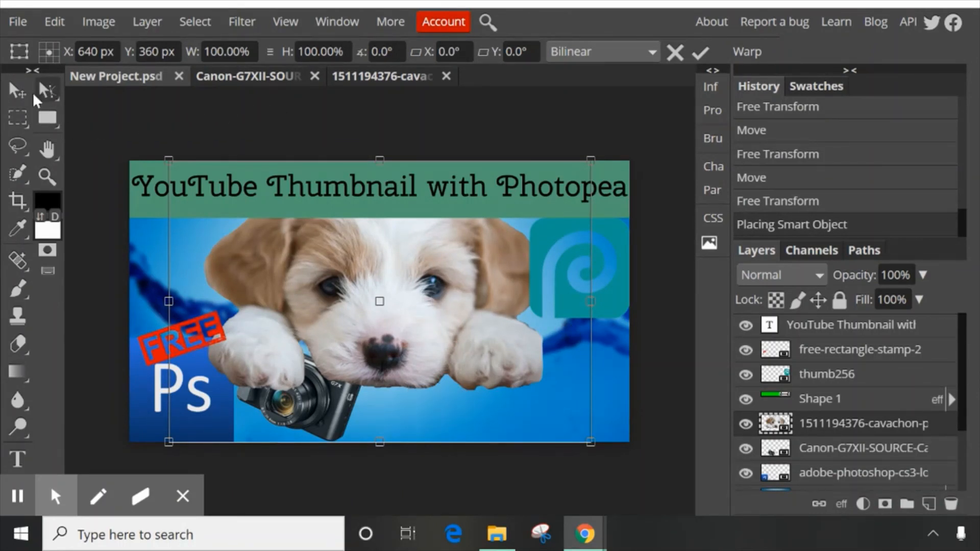
Place the snorkel_PNG24 image in the thumbnail and position its goggles over the puppy's eyes
left_click(13, 23)
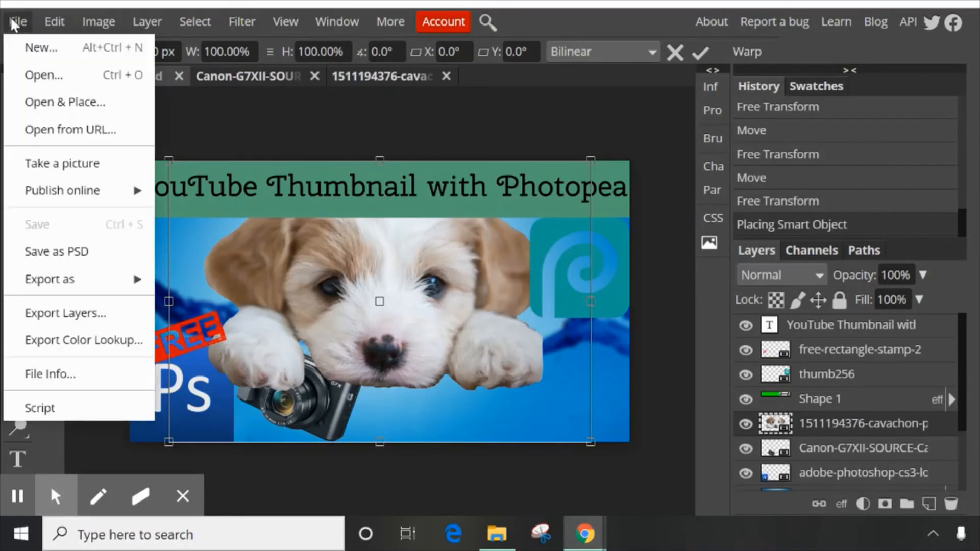
left_click(71, 103)
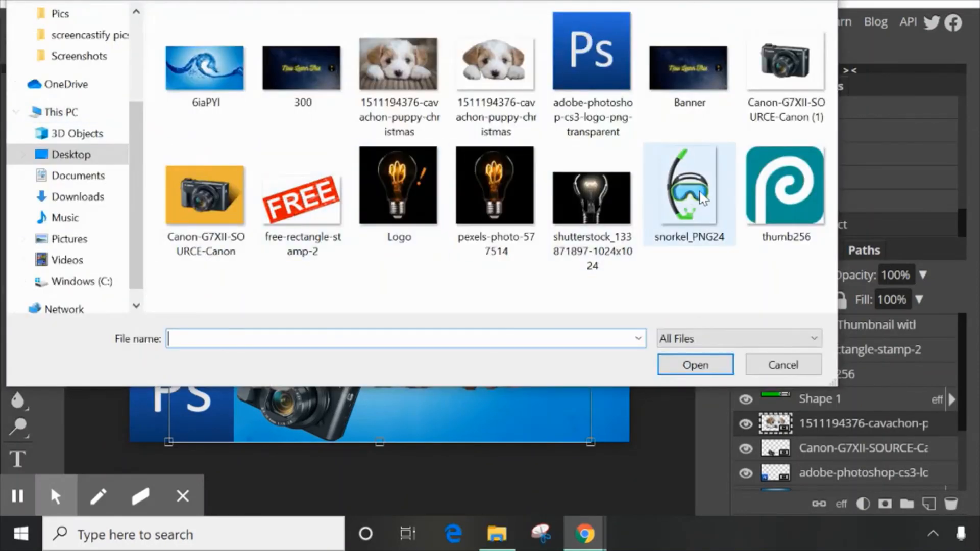
left_click(700, 198)
double_click(700, 198)
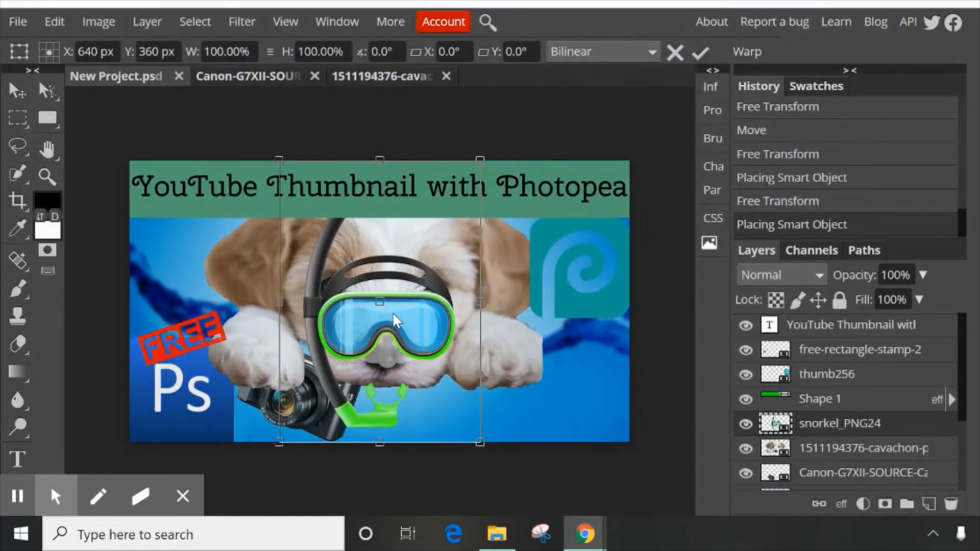
left_click_drag(393, 311, 397, 291)
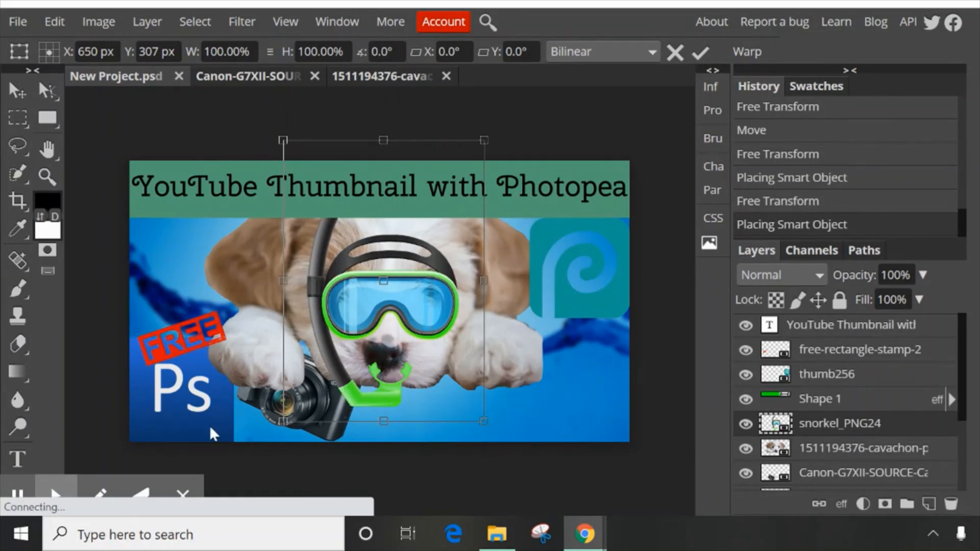
left_click(11, 497)
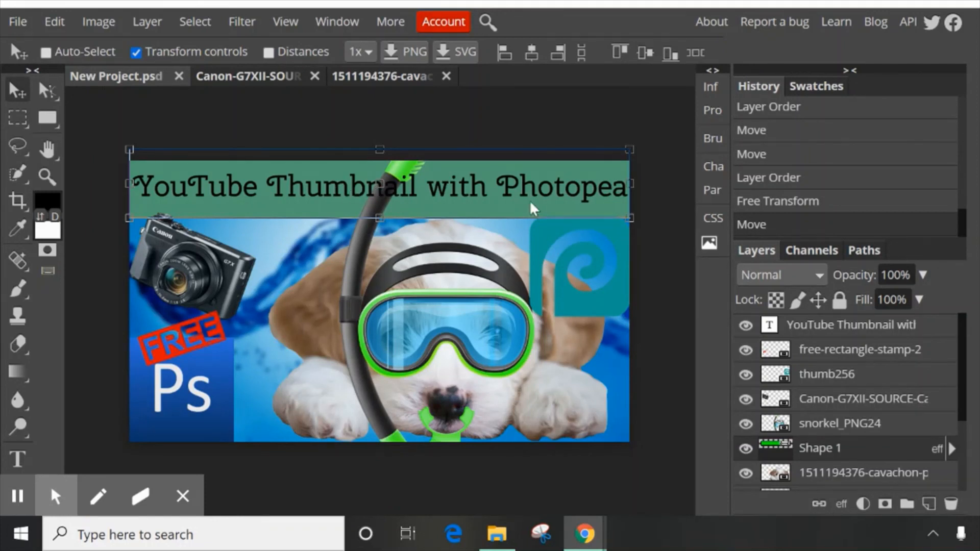
Apply a white (ffffff) Color Overlay at 100% opacity to the title text layer
double_click(945, 338)
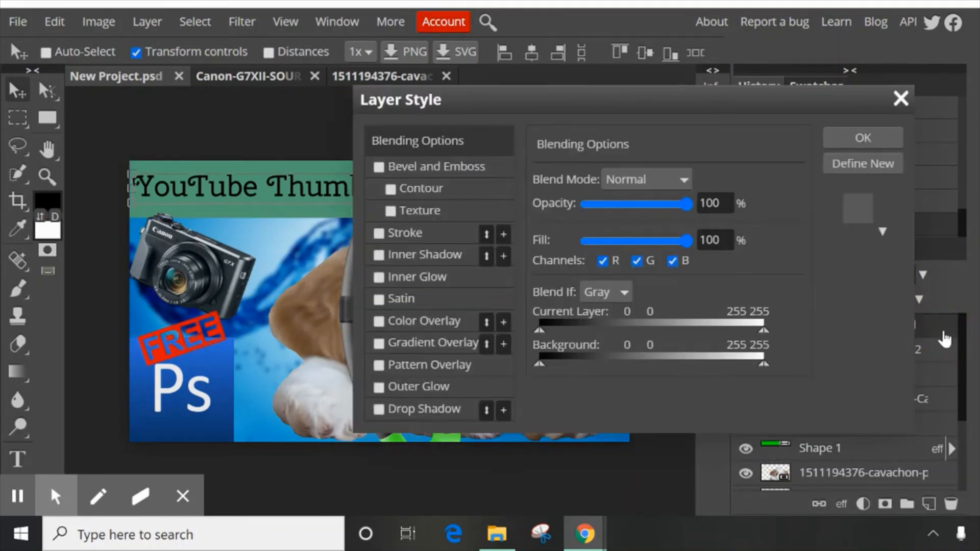
left_click(427, 321)
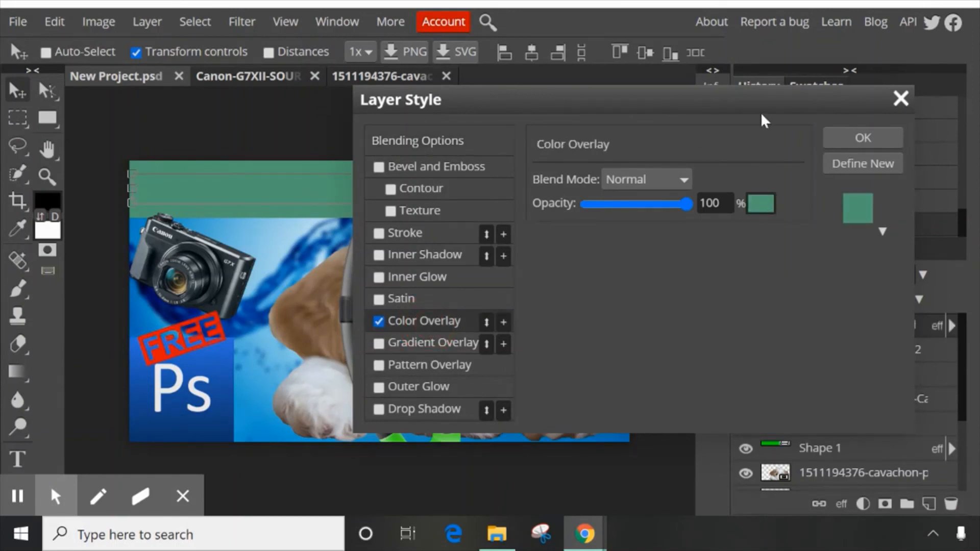
left_click_drag(759, 105, 865, 102)
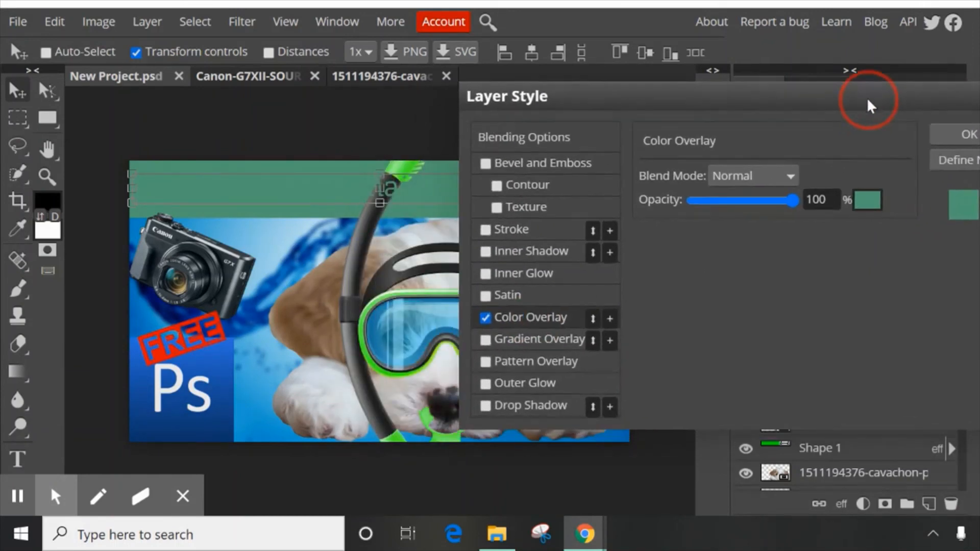
left_click(870, 204)
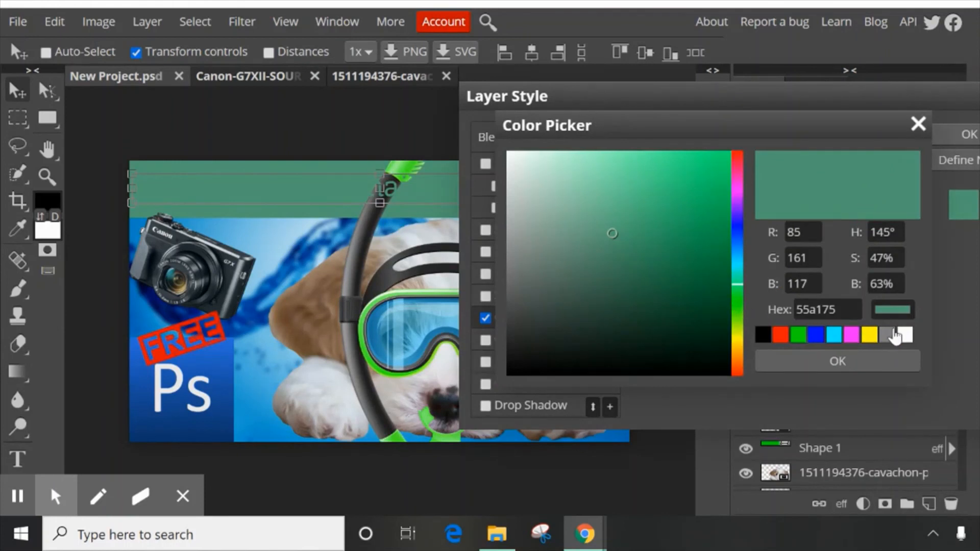
left_click(904, 334)
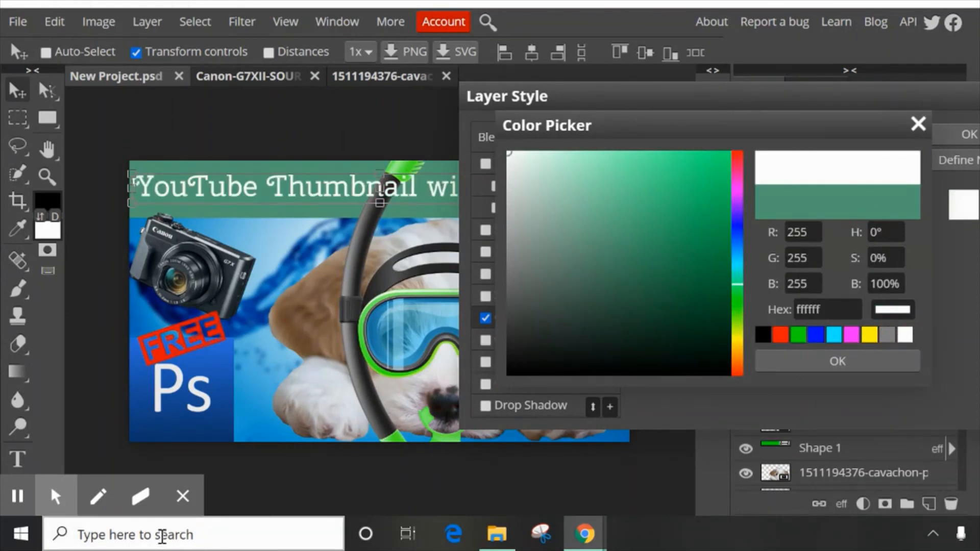
left_click(849, 360)
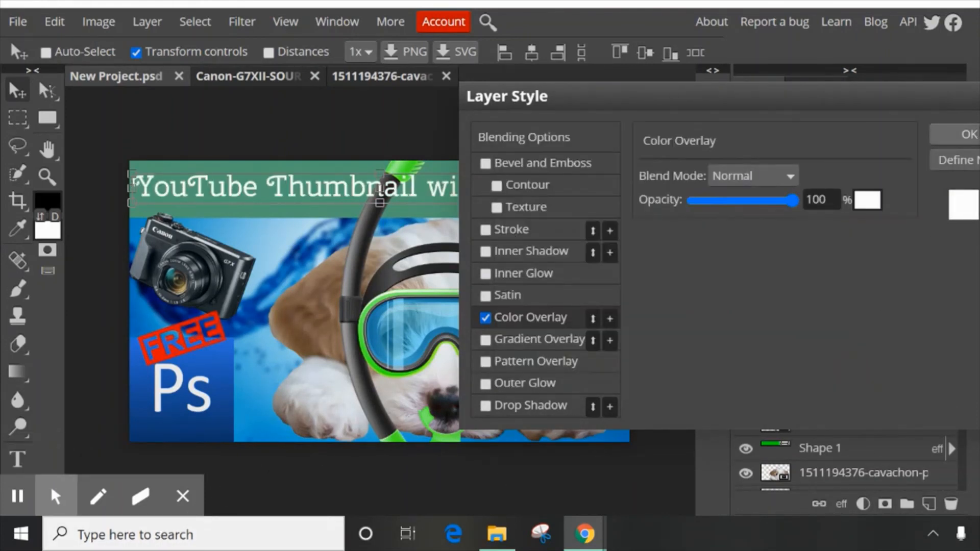
left_click(959, 135)
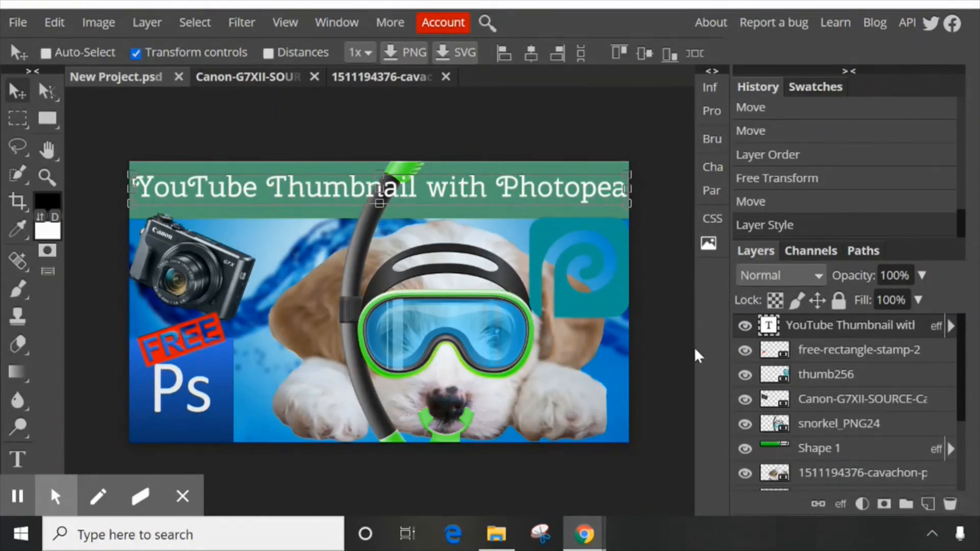
Apply an Outer Glow with a size of 29 px to the Photopea logo layer thumb256
double_click(913, 376)
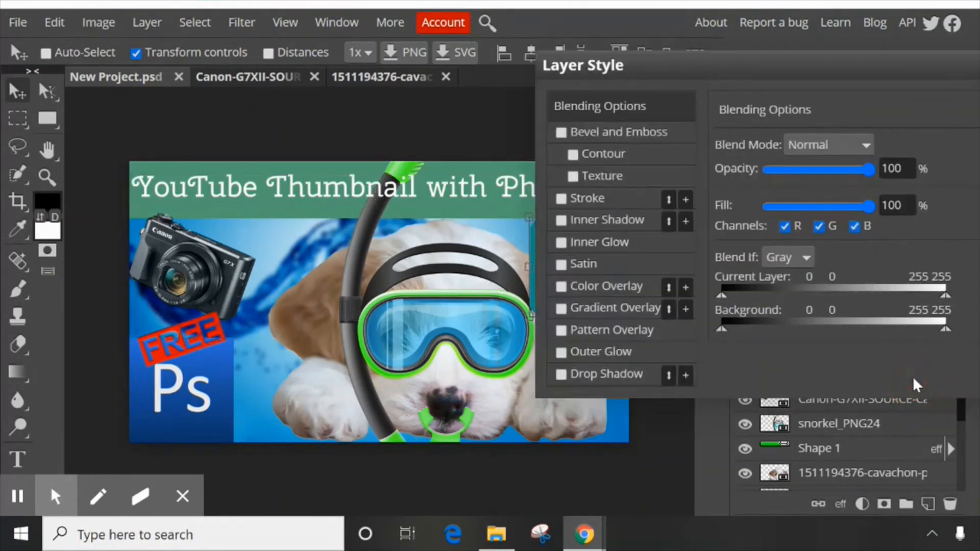
left_click_drag(743, 60, 812, 40)
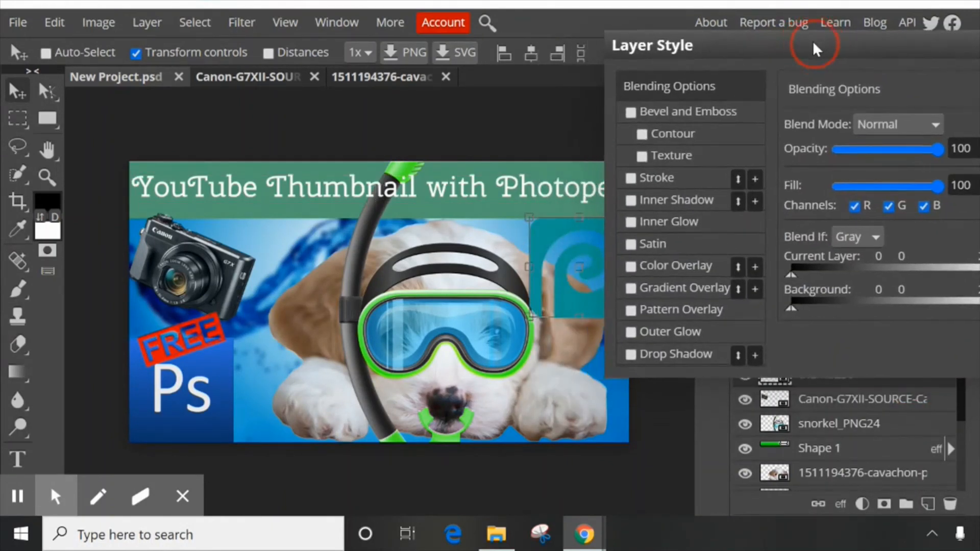
left_click(679, 330)
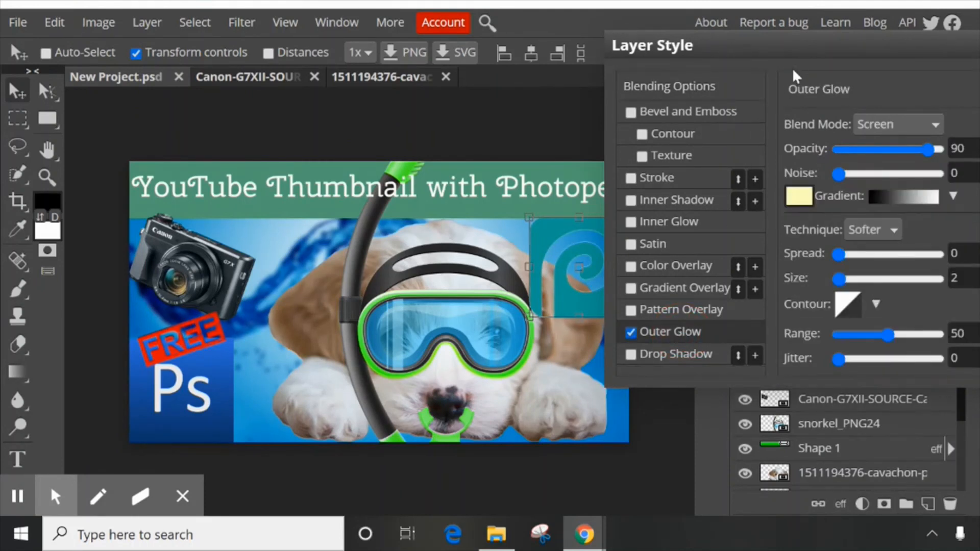
left_click_drag(800, 51, 838, 41)
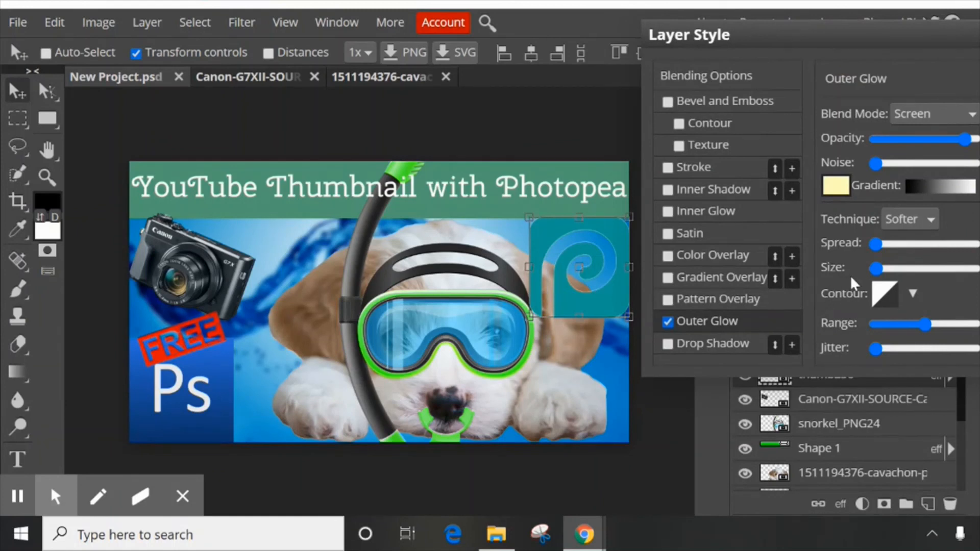
left_click_drag(877, 269, 891, 274)
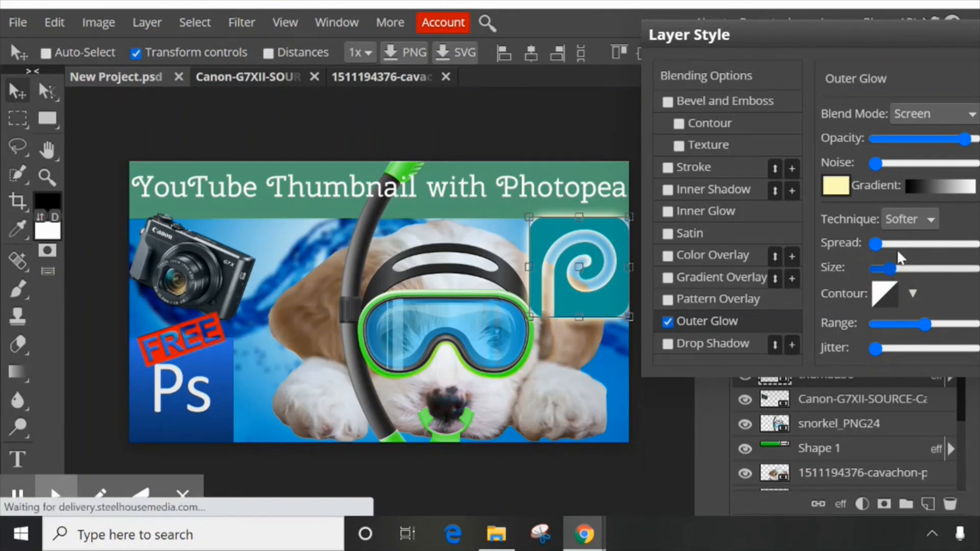
left_click_drag(940, 34, 816, 42)
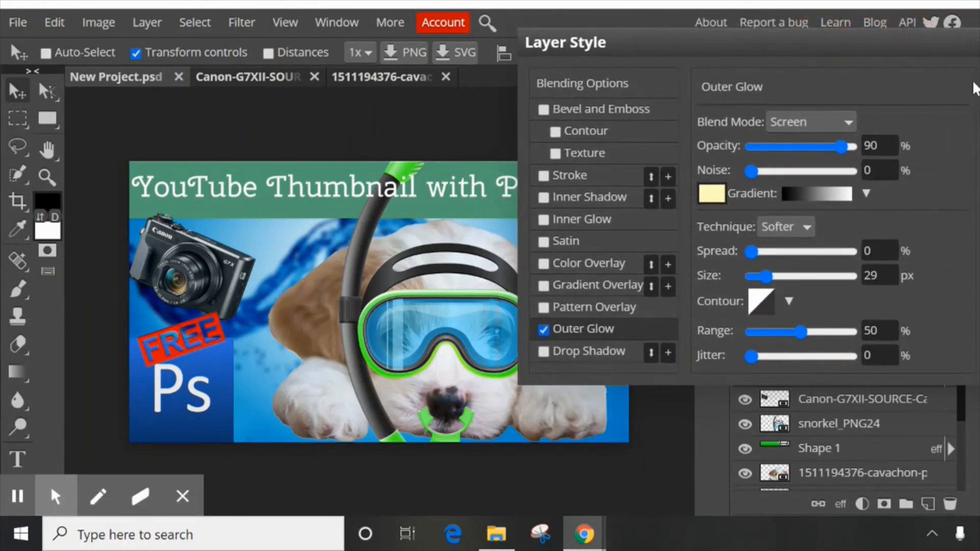
left_click(974, 89)
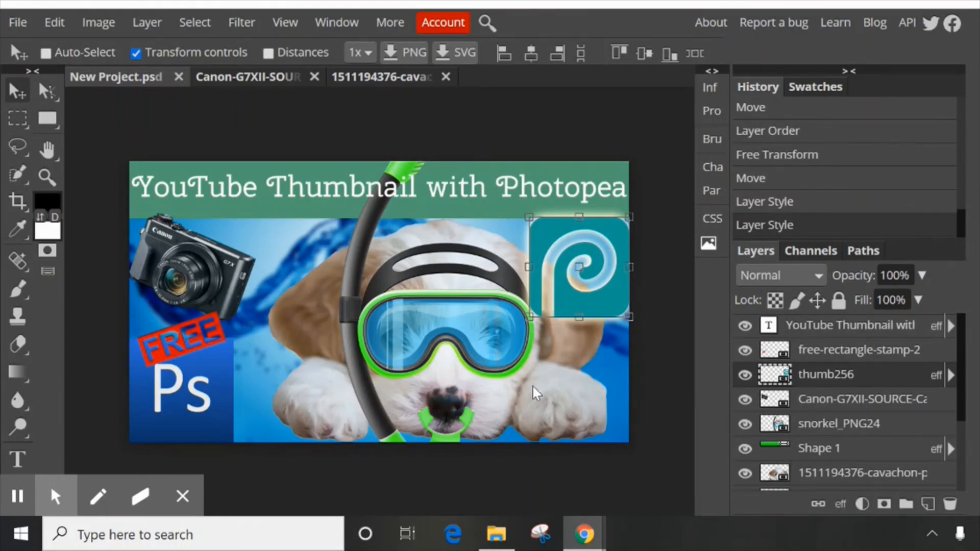
Apply a Drop Shadow with 54% opacity, 27 px distance and 10 px size to the cavachon puppy layer
double_click(941, 479)
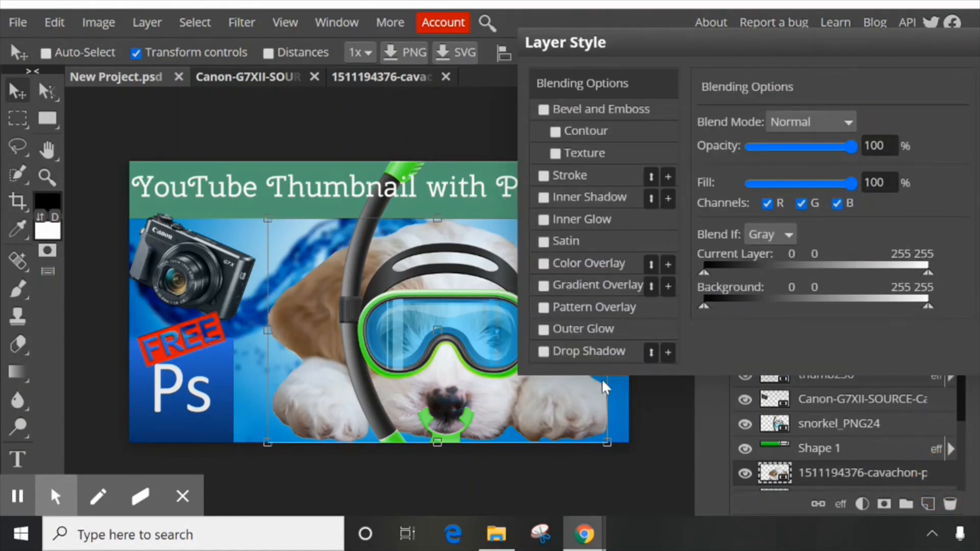
left_click(586, 352)
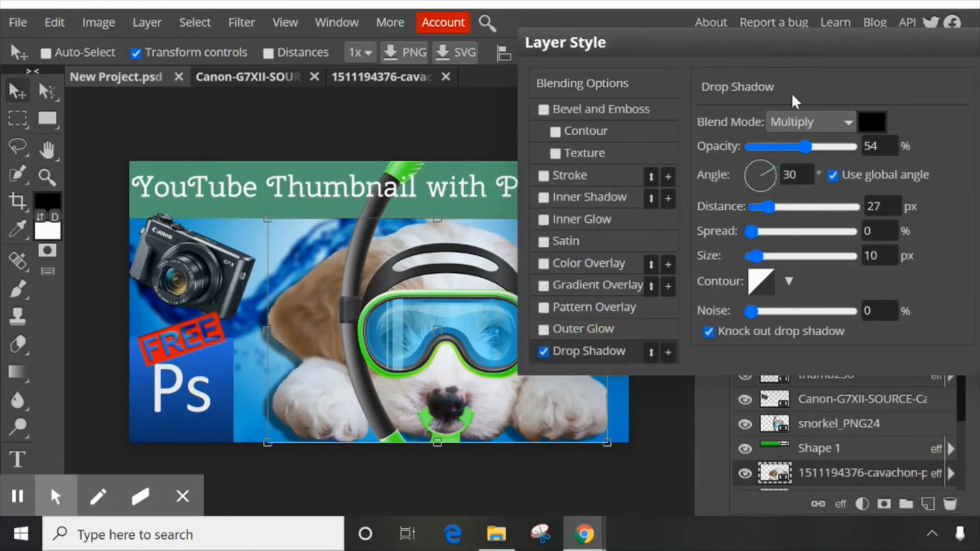
left_click_drag(815, 45, 861, 52)
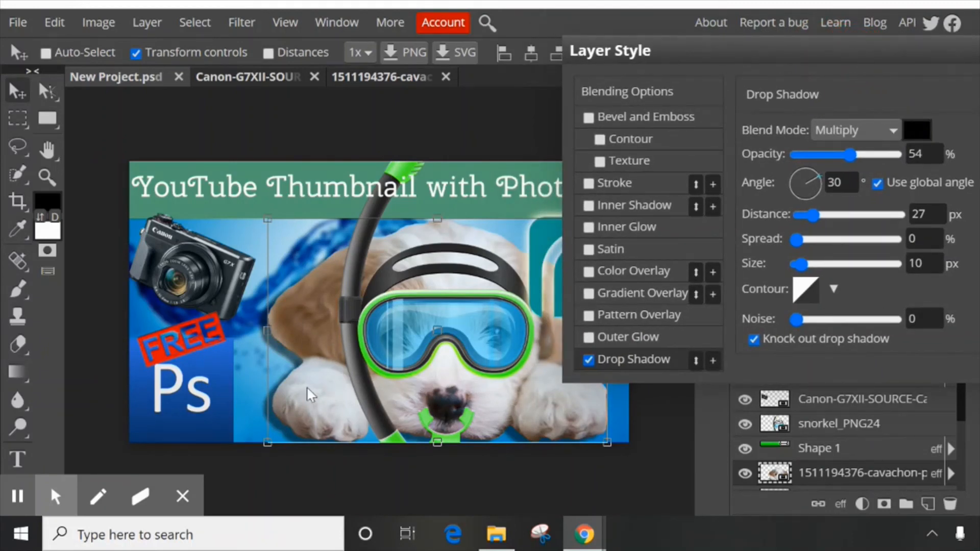
left_click_drag(916, 60, 736, 99)
left_click(887, 127)
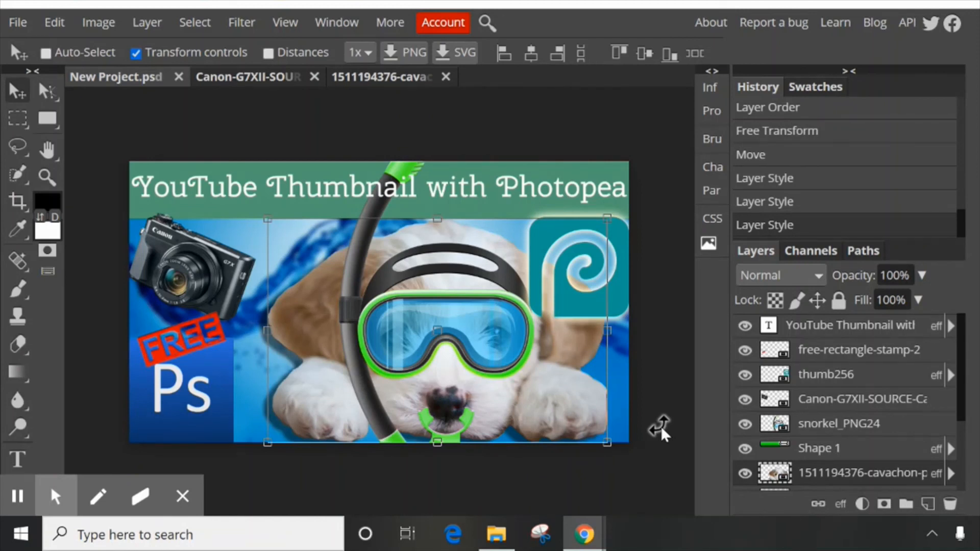
Export the thumbnail as a 1280 x 720 px PNG at 100% quality
key("ctrl+minus")
key("ctrl+minus")
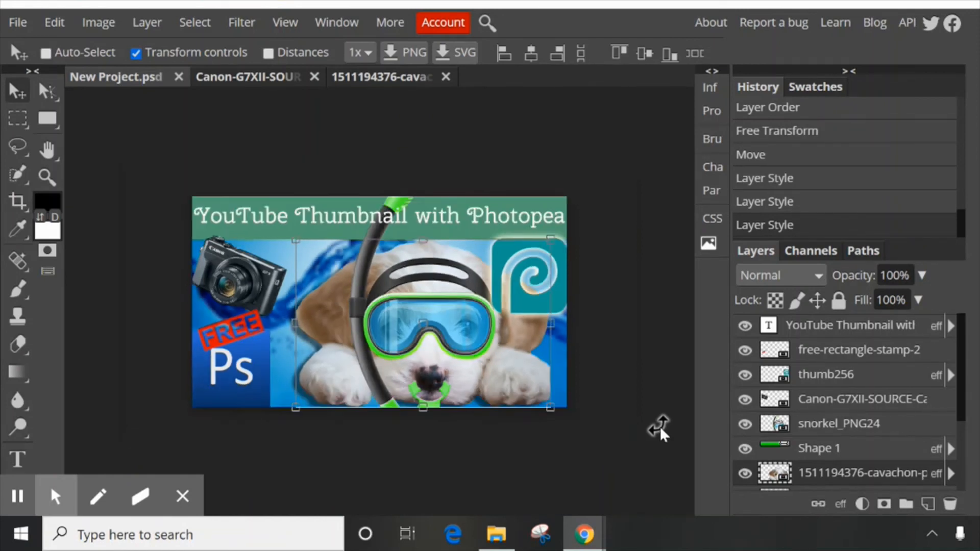
key("ctrl+minus")
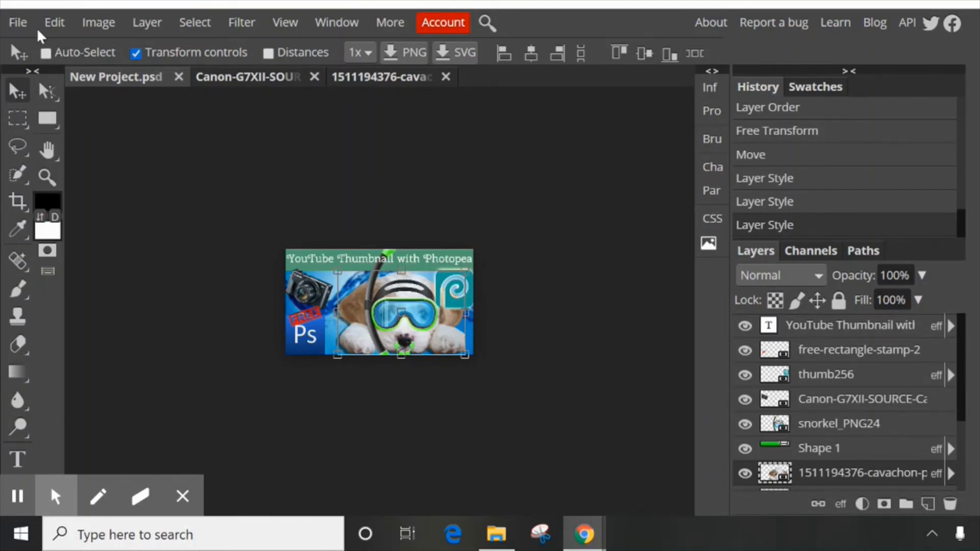
left_click(17, 23)
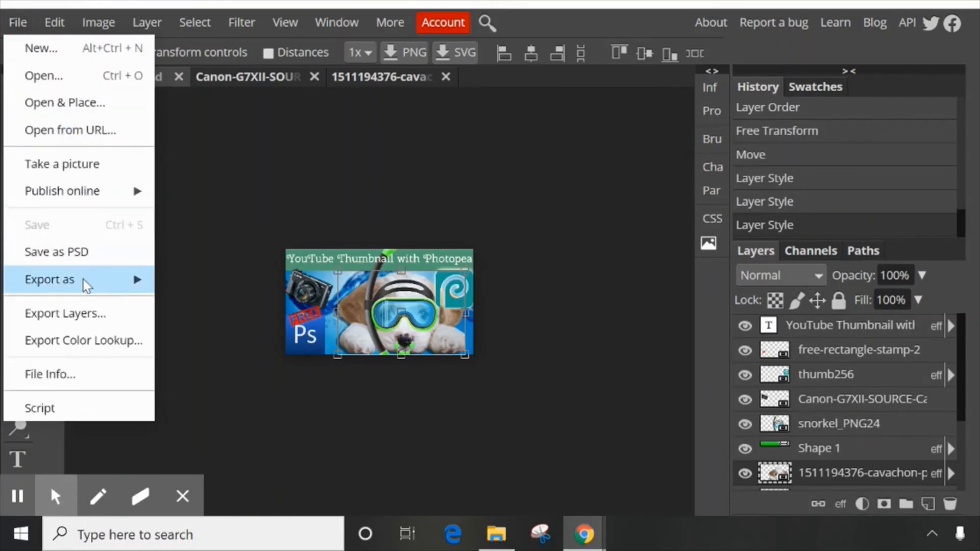
mouse_move(87, 285)
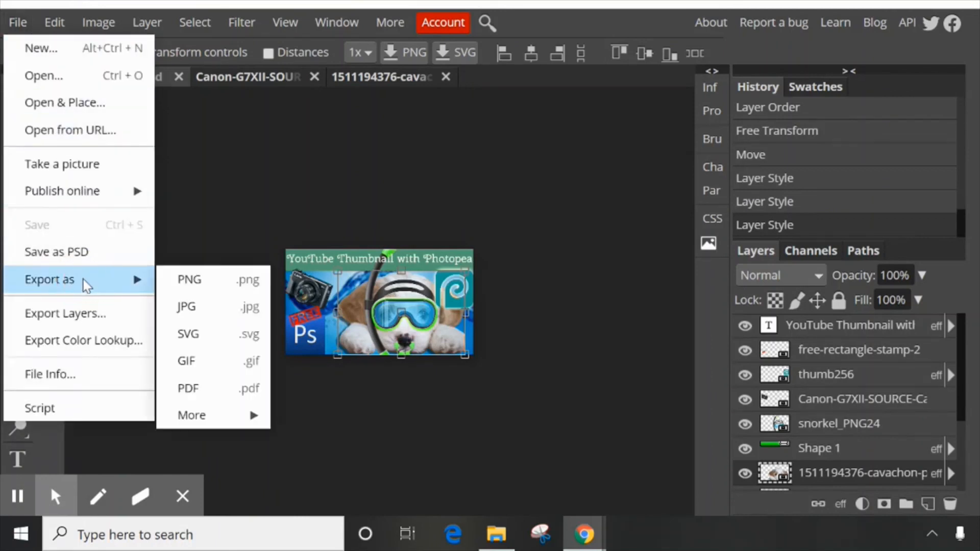
left_click(220, 285)
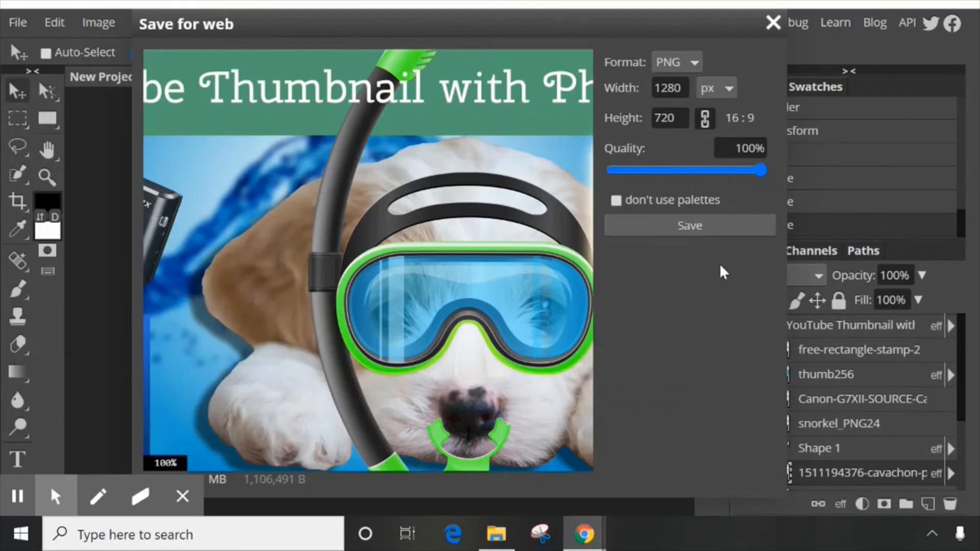
left_click(716, 231)
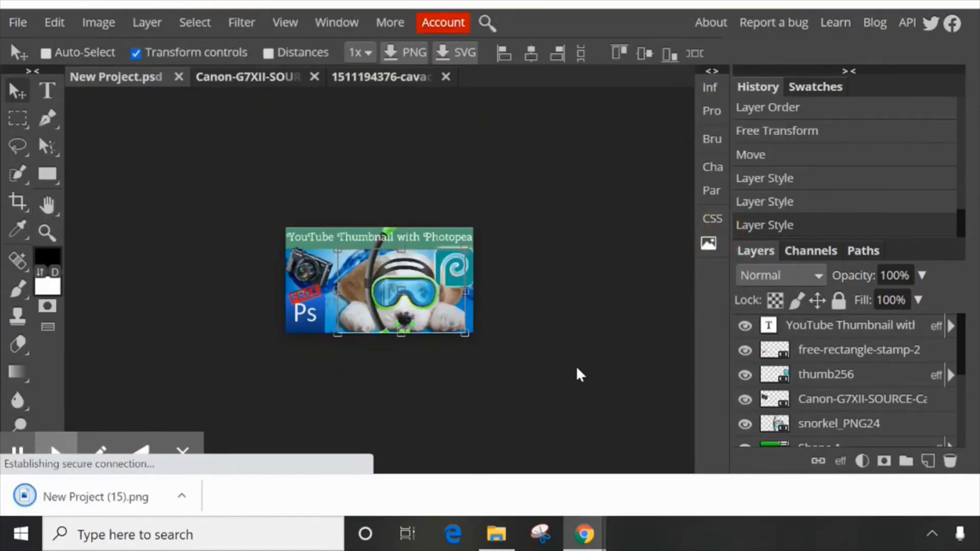